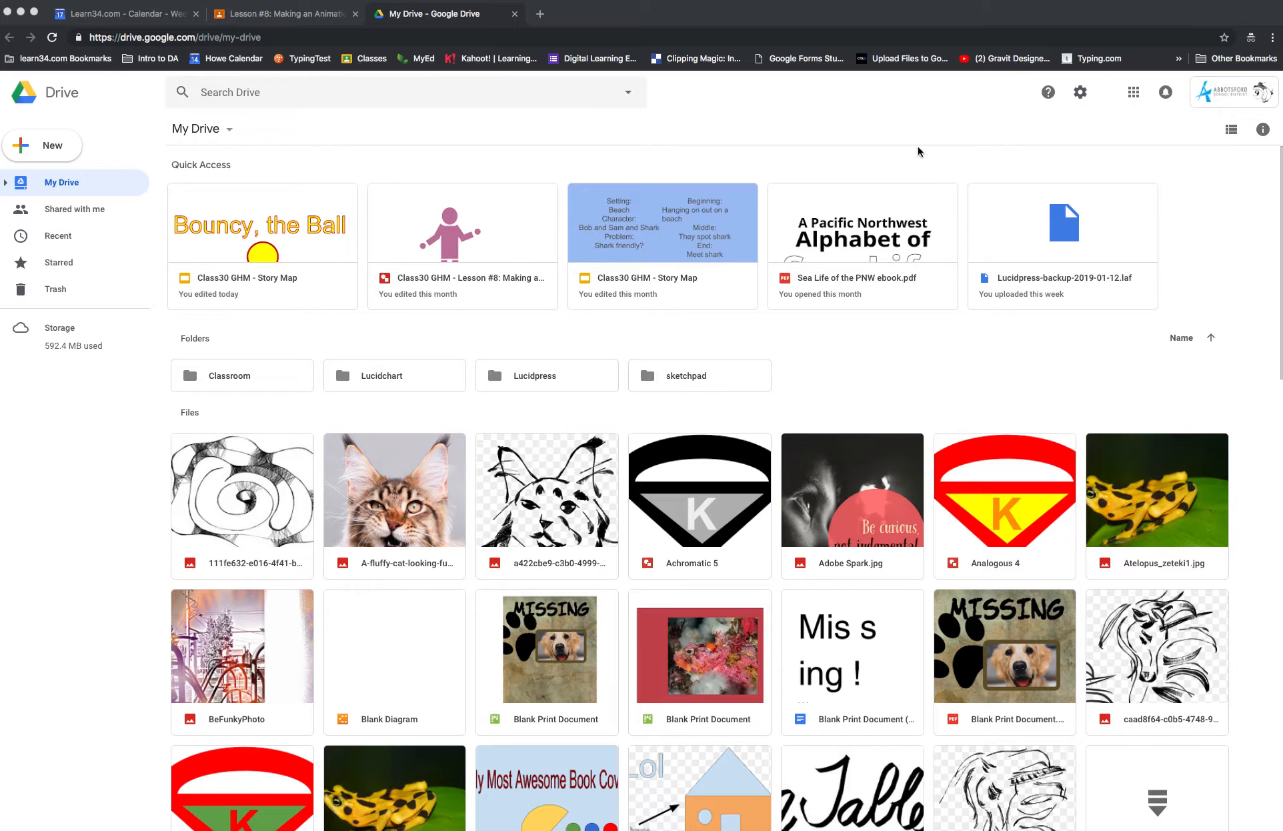
Step: Create a new Lucidpress document from Google Drive using the Blank Print Document template
click(48, 144)
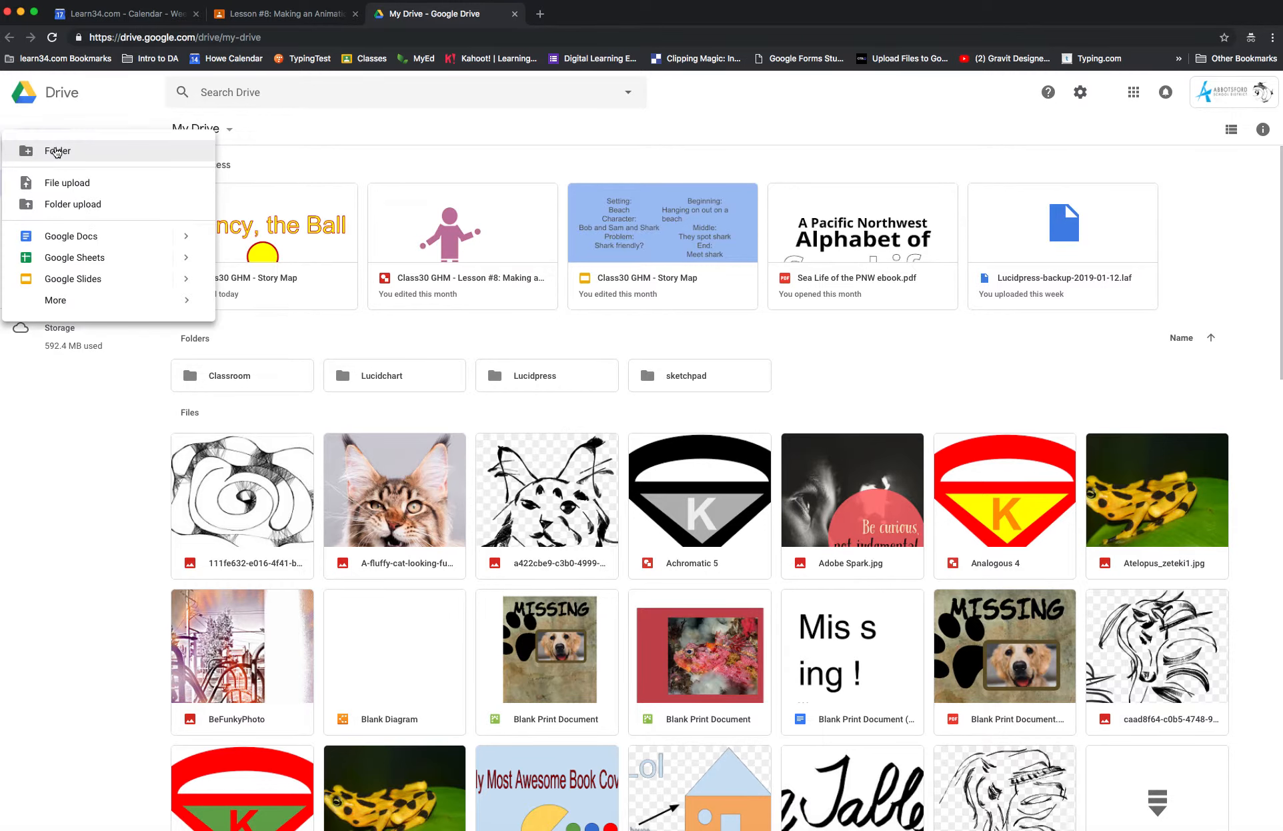
mouse_move(64, 304)
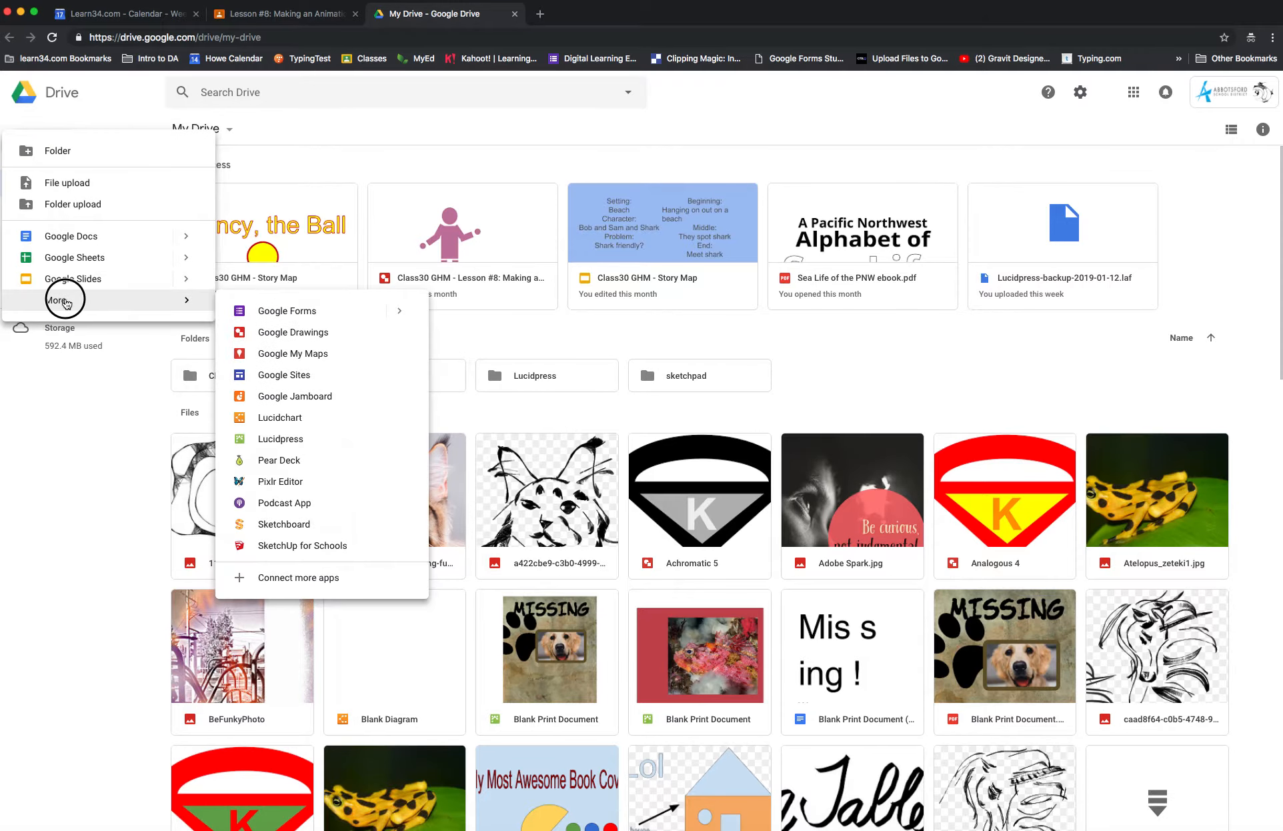
click(298, 443)
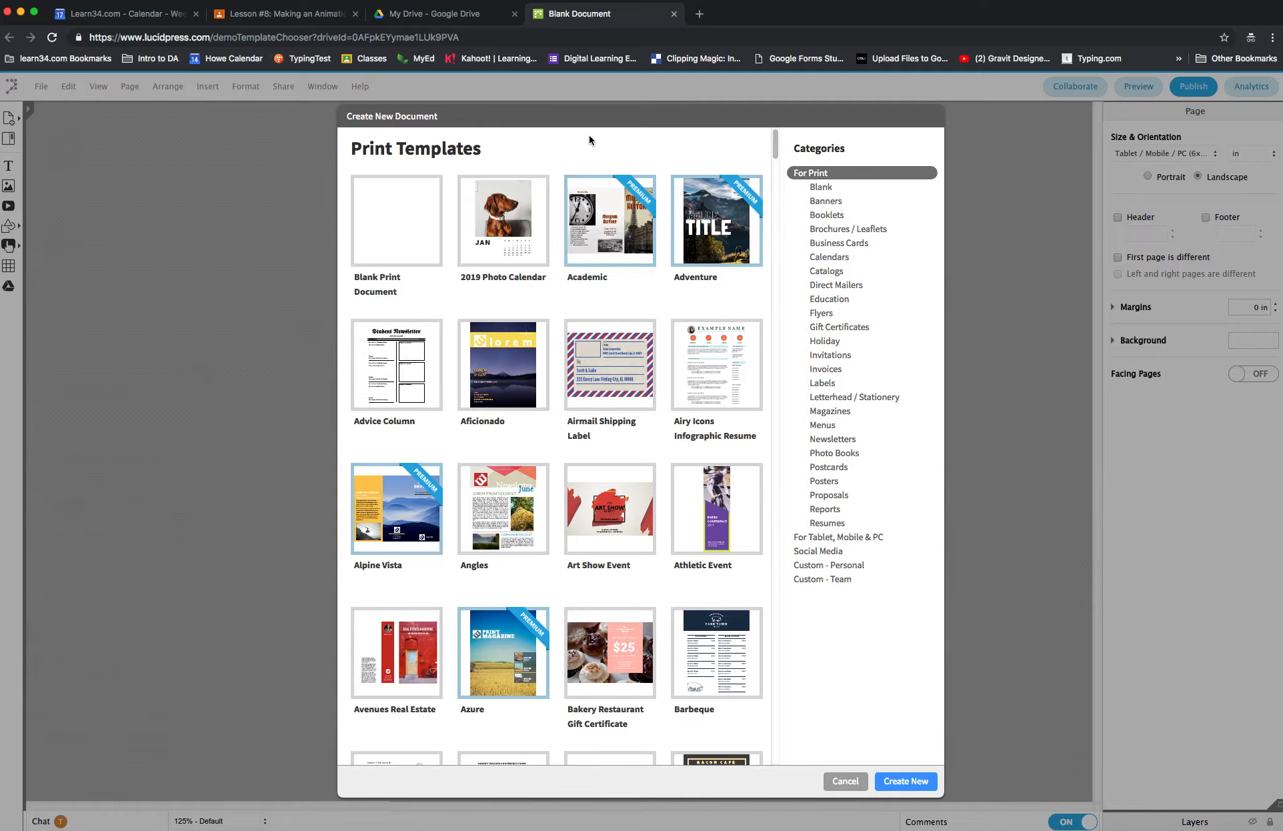
click(391, 219)
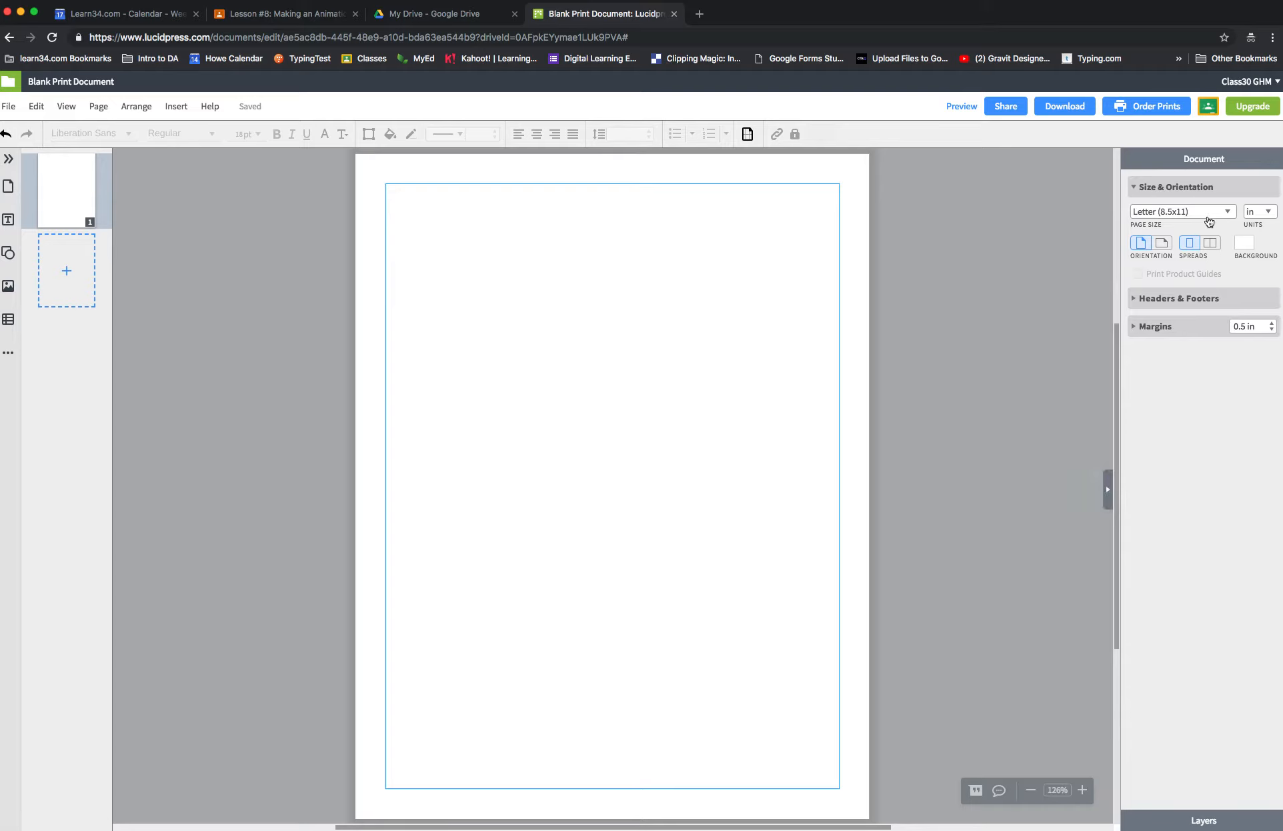
Step: Switch the document's page orientation to landscape
click(1162, 245)
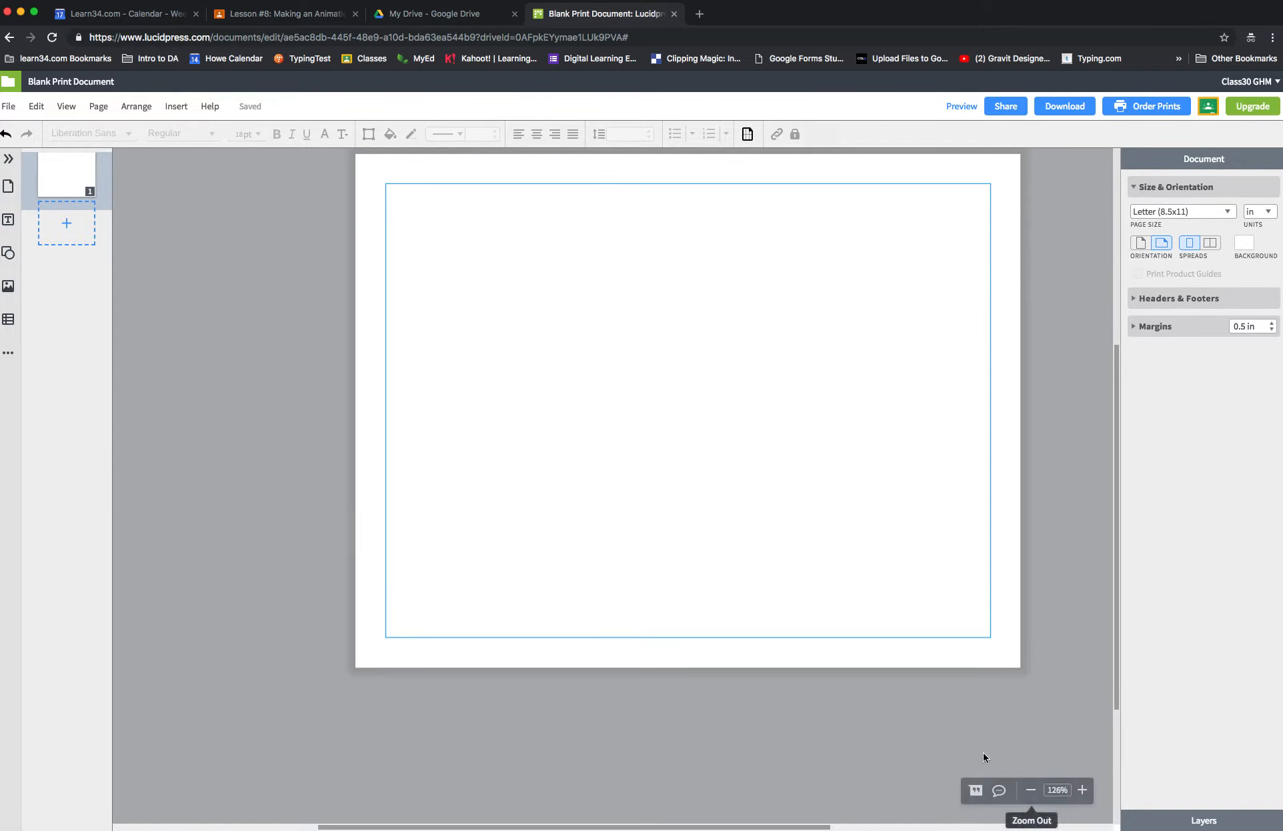
click(1030, 790)
click(1031, 790)
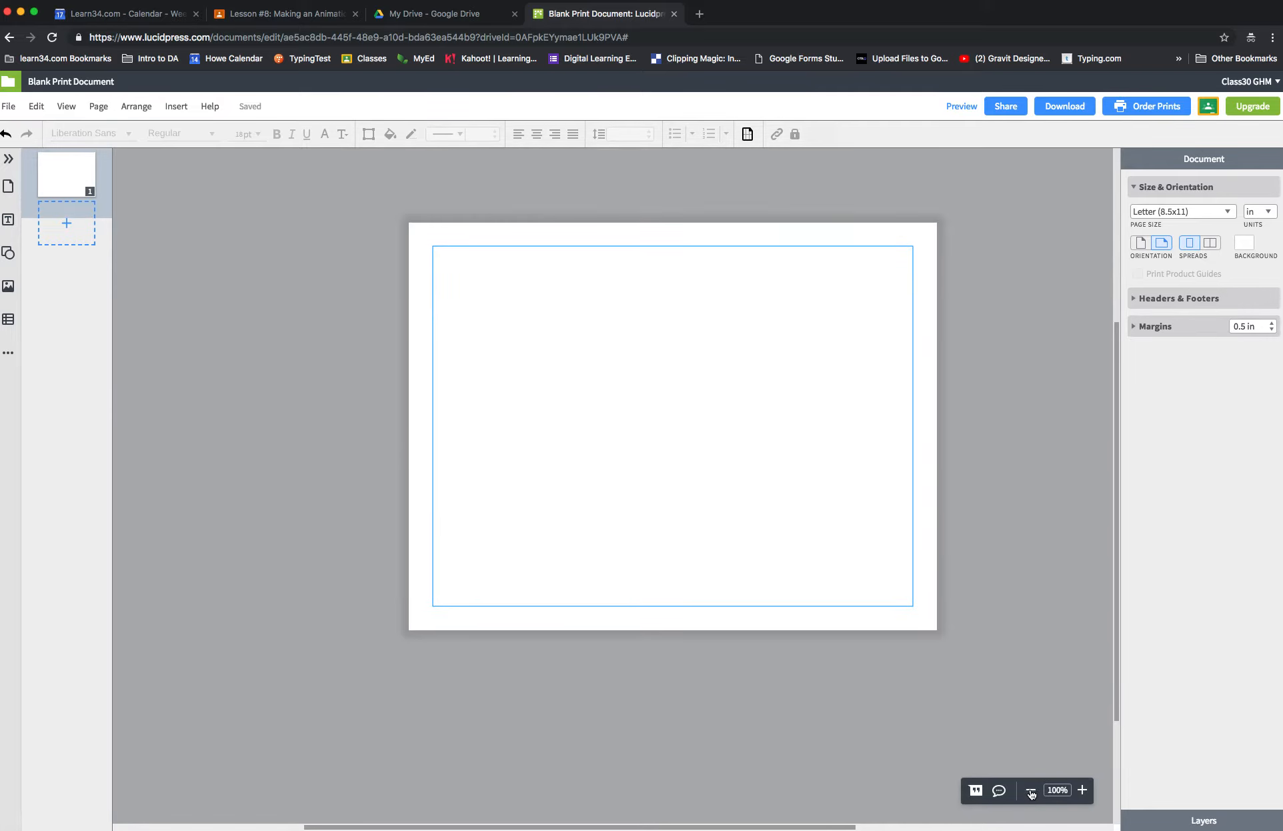
click(1082, 790)
click(1083, 792)
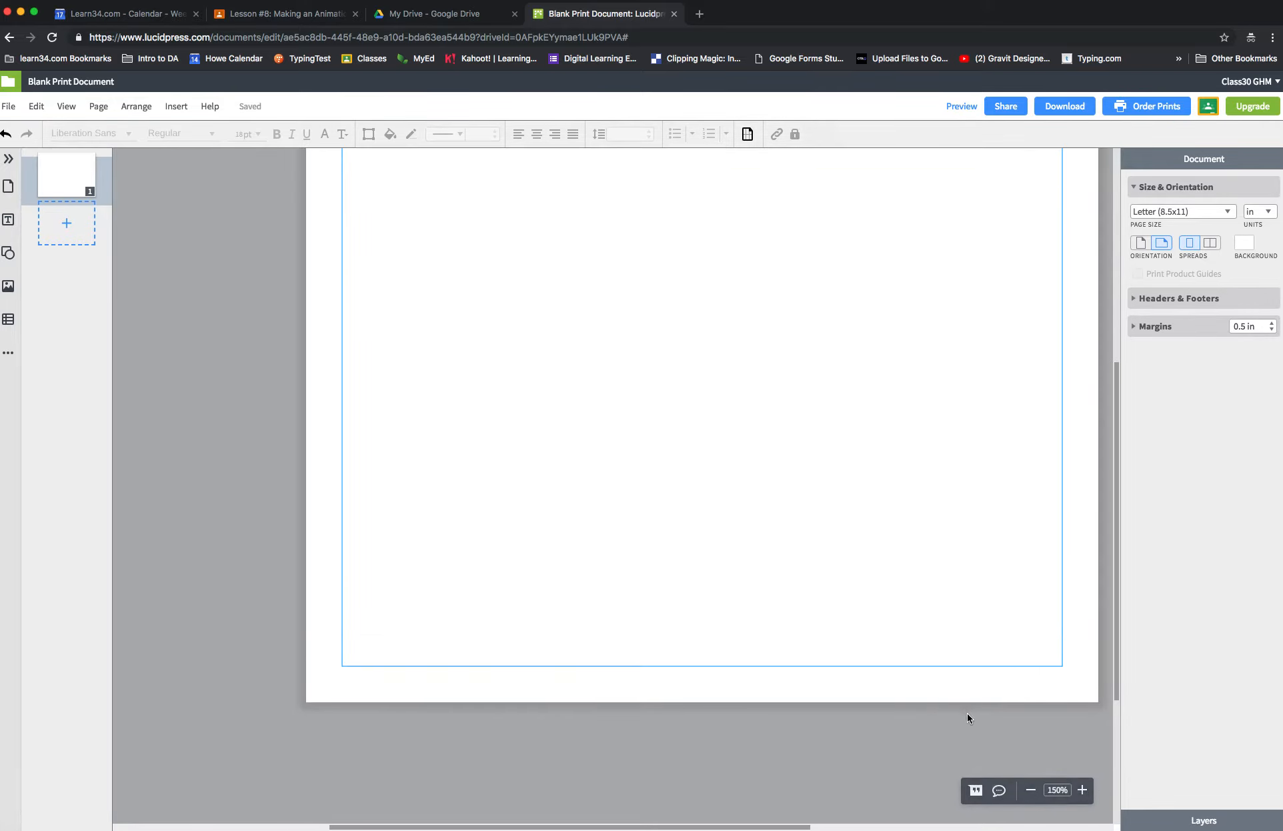
Step: Reduce the margins of the page to 0.264 in
click(601, 515)
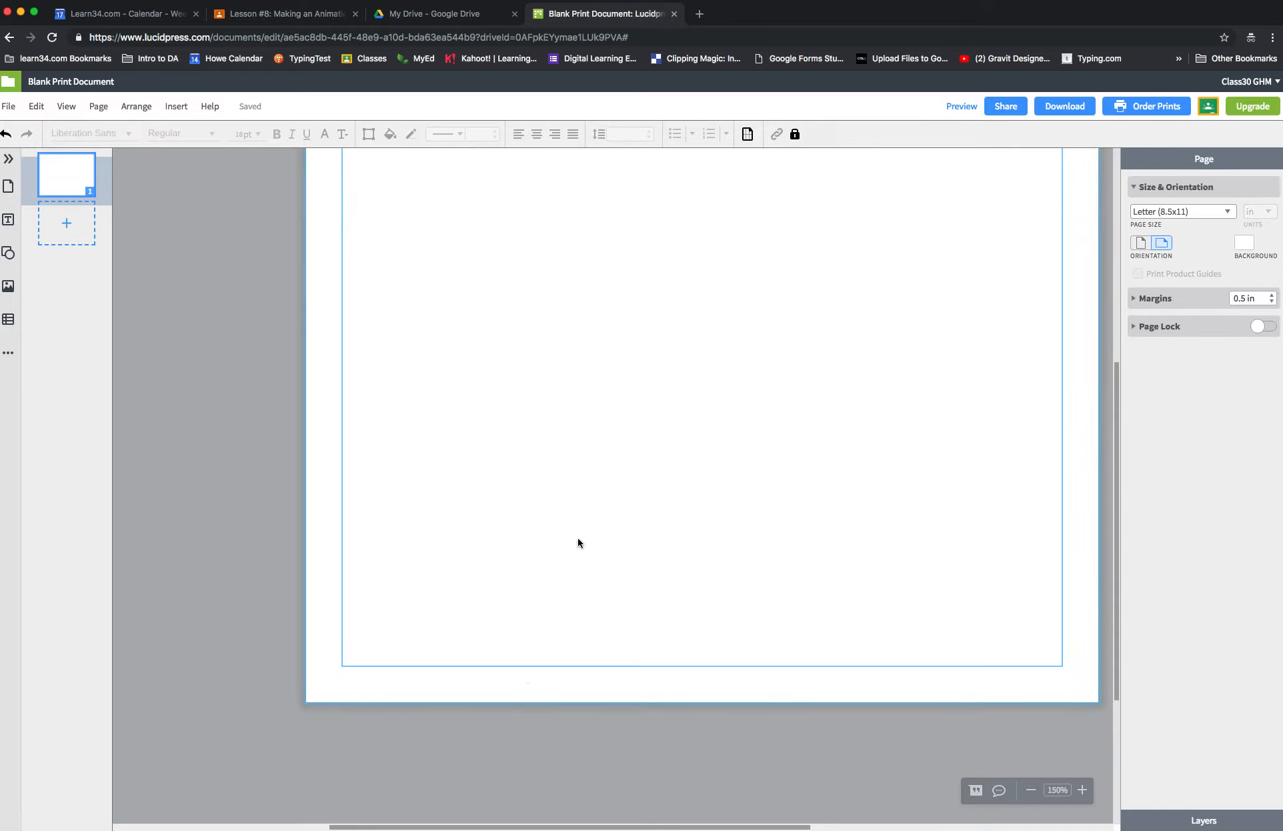
scroll(448, 743, up, 2)
scroll(448, 743, right, 2)
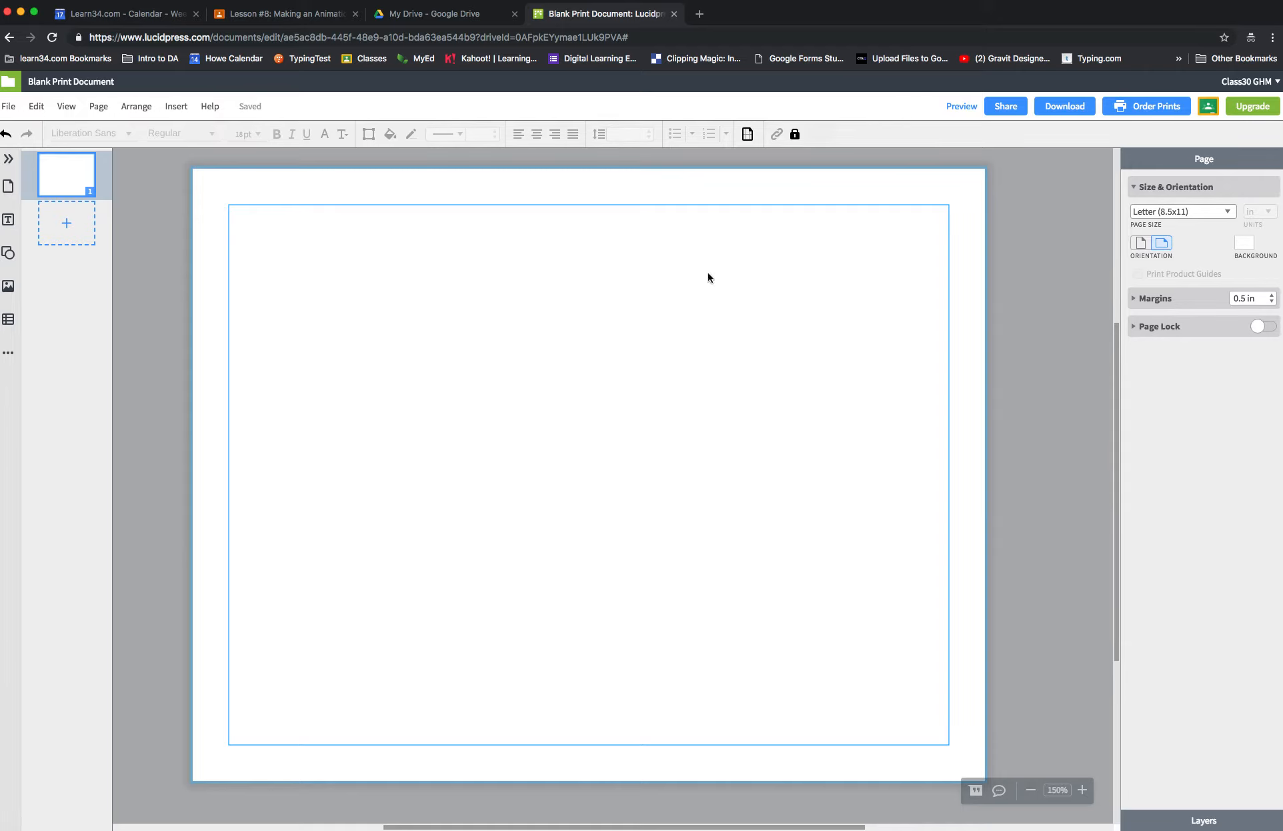
click(1272, 302)
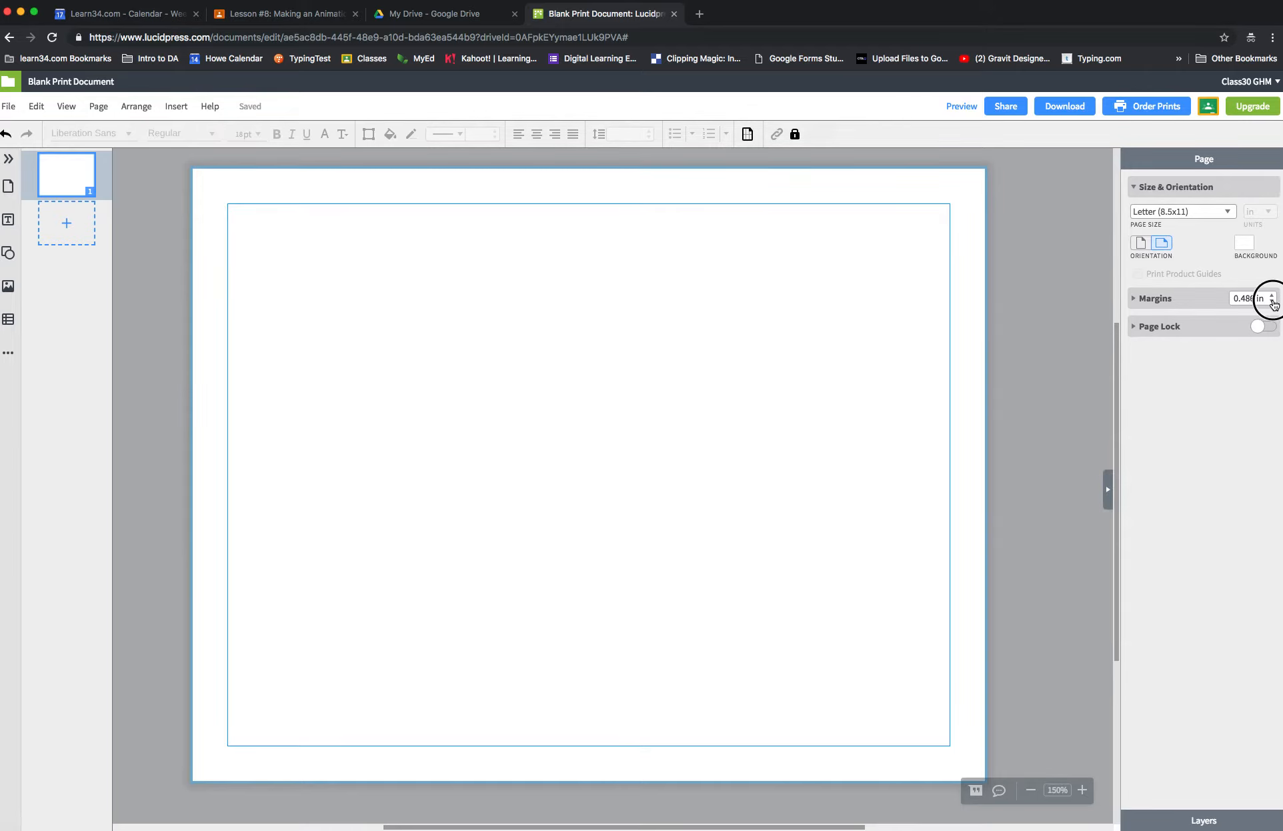
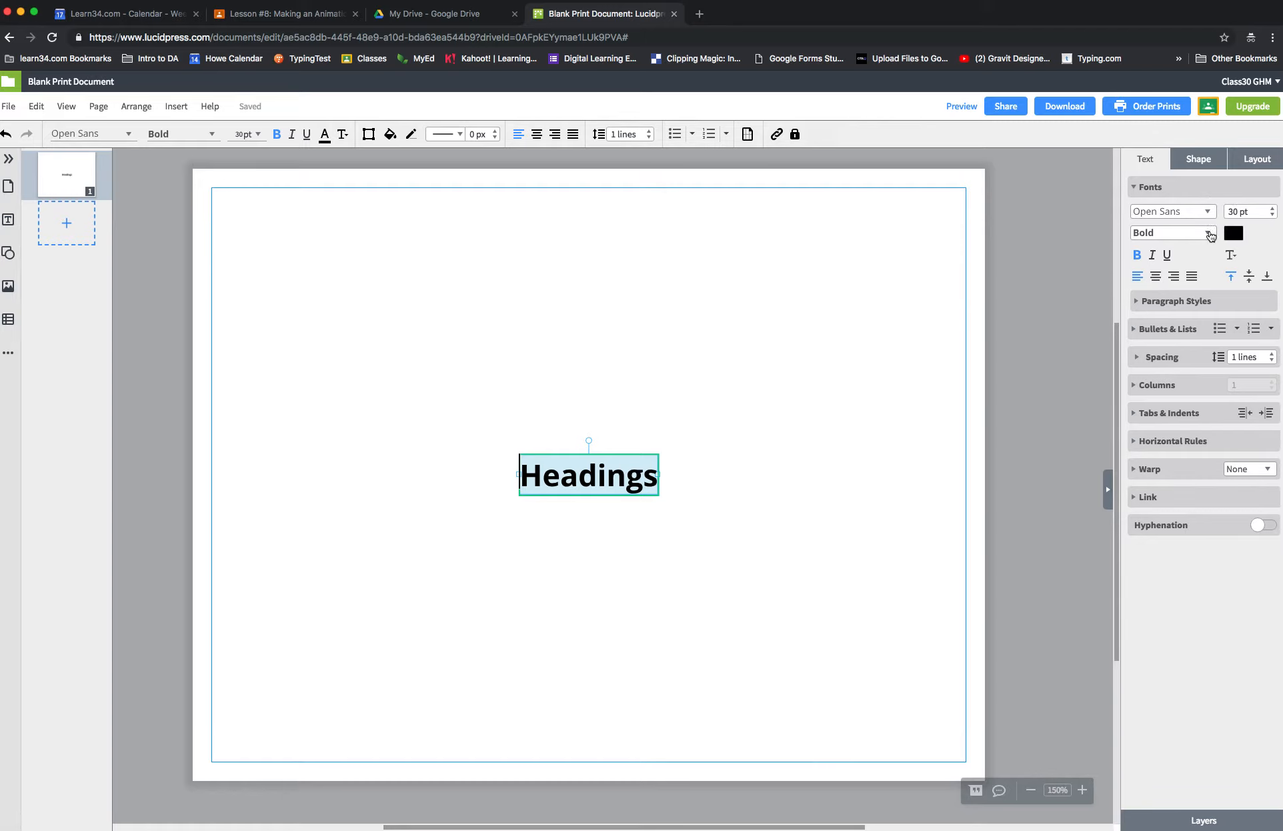
Step: Enlarge the Headings text to 42 pt and adjust its text box to slightly wider than the word
click(1274, 210)
click(1274, 210)
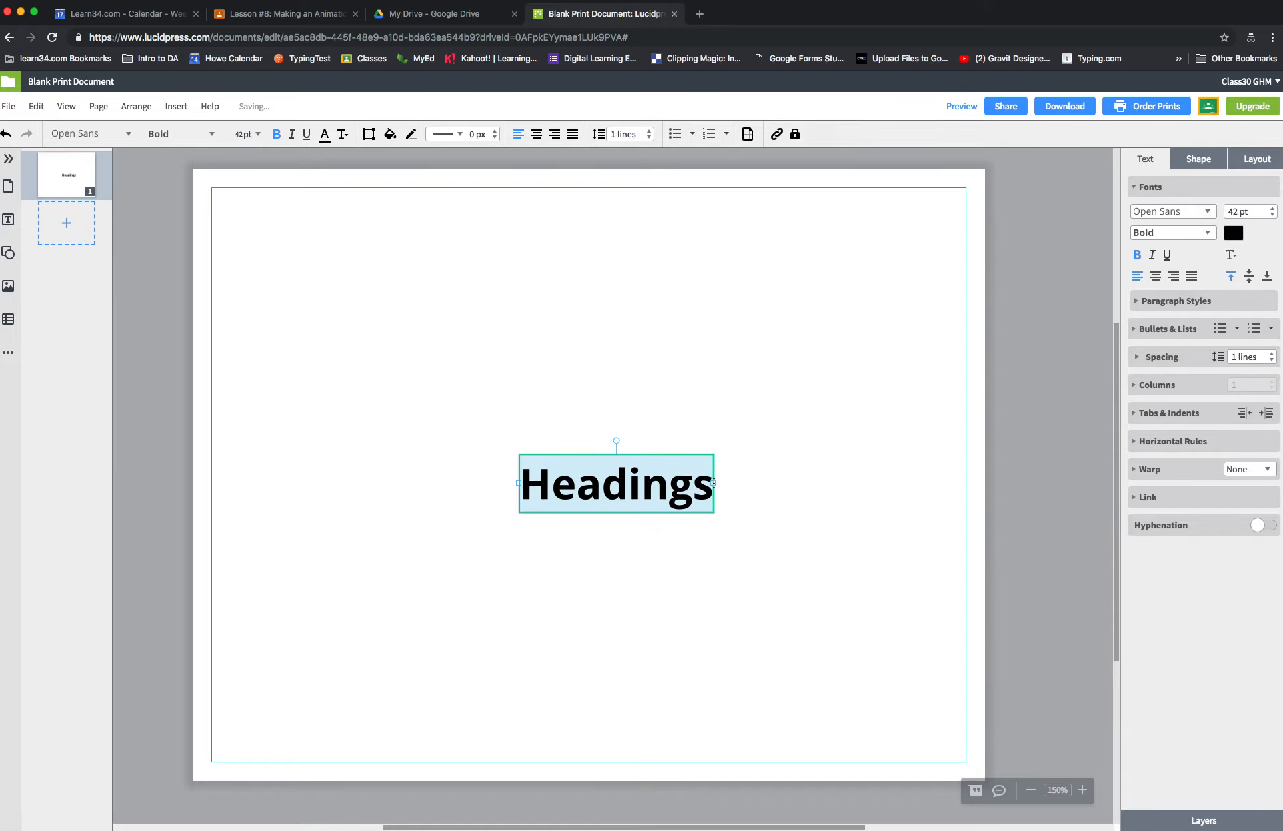
drag(714, 482, 834, 482)
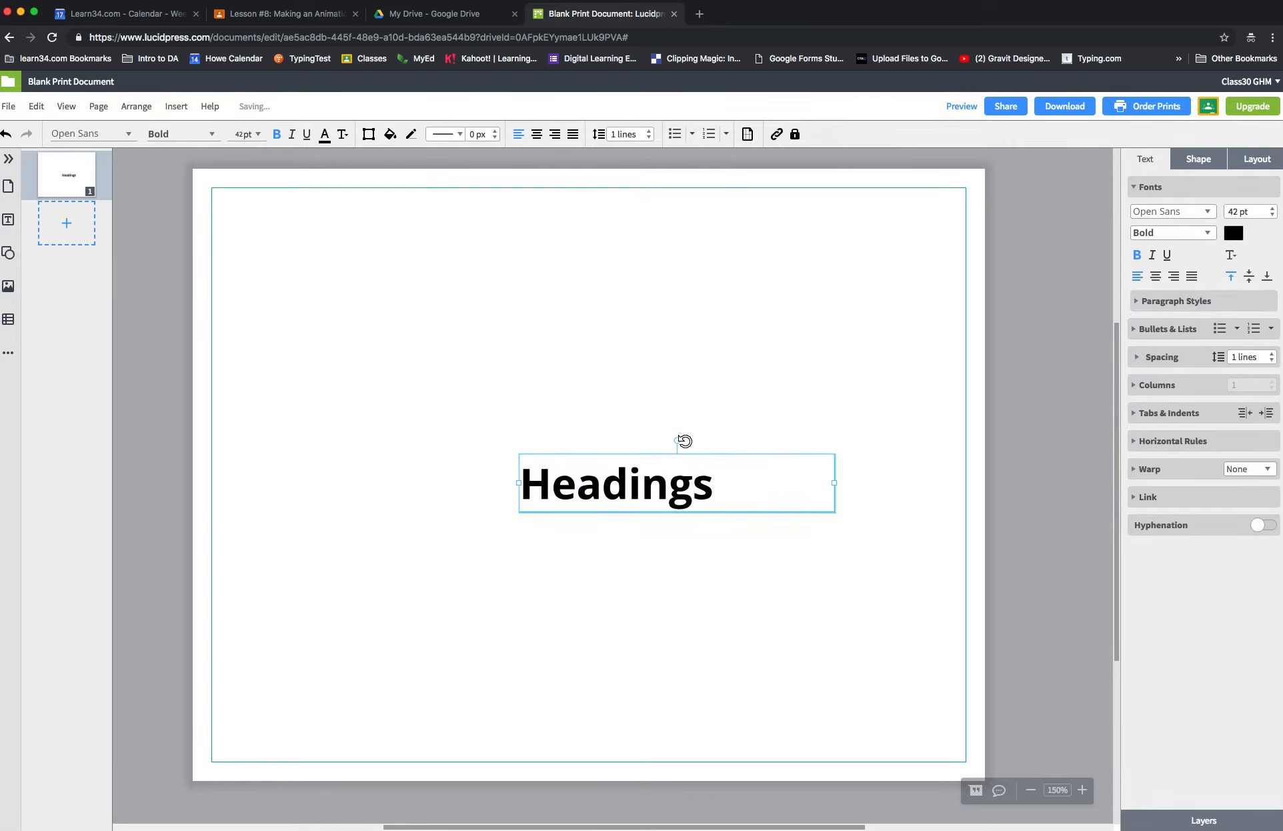
drag(834, 513, 725, 552)
Step: Try a font size of 999 pt on the whole Headings text
double_click(626, 486)
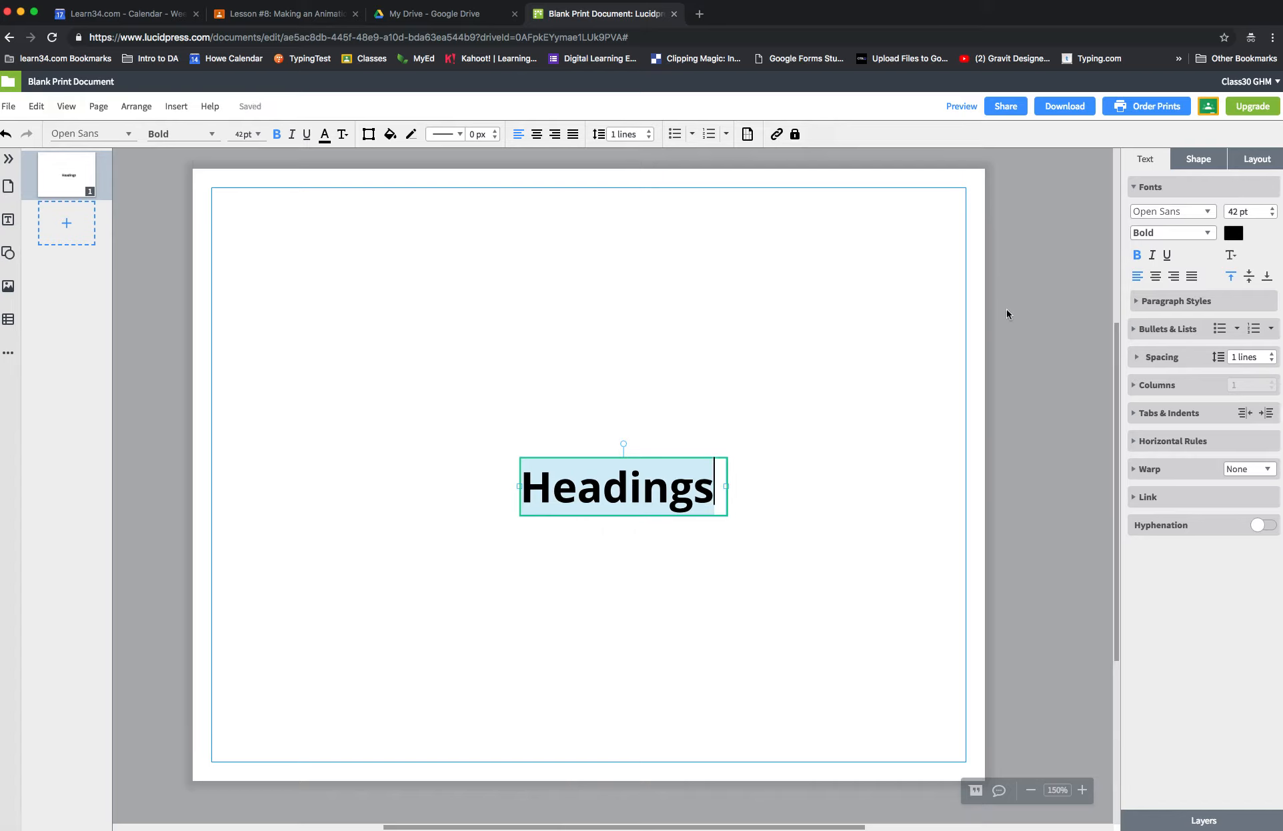
click(1235, 211)
text(150)
key(Return)
text(999)
key(Return)
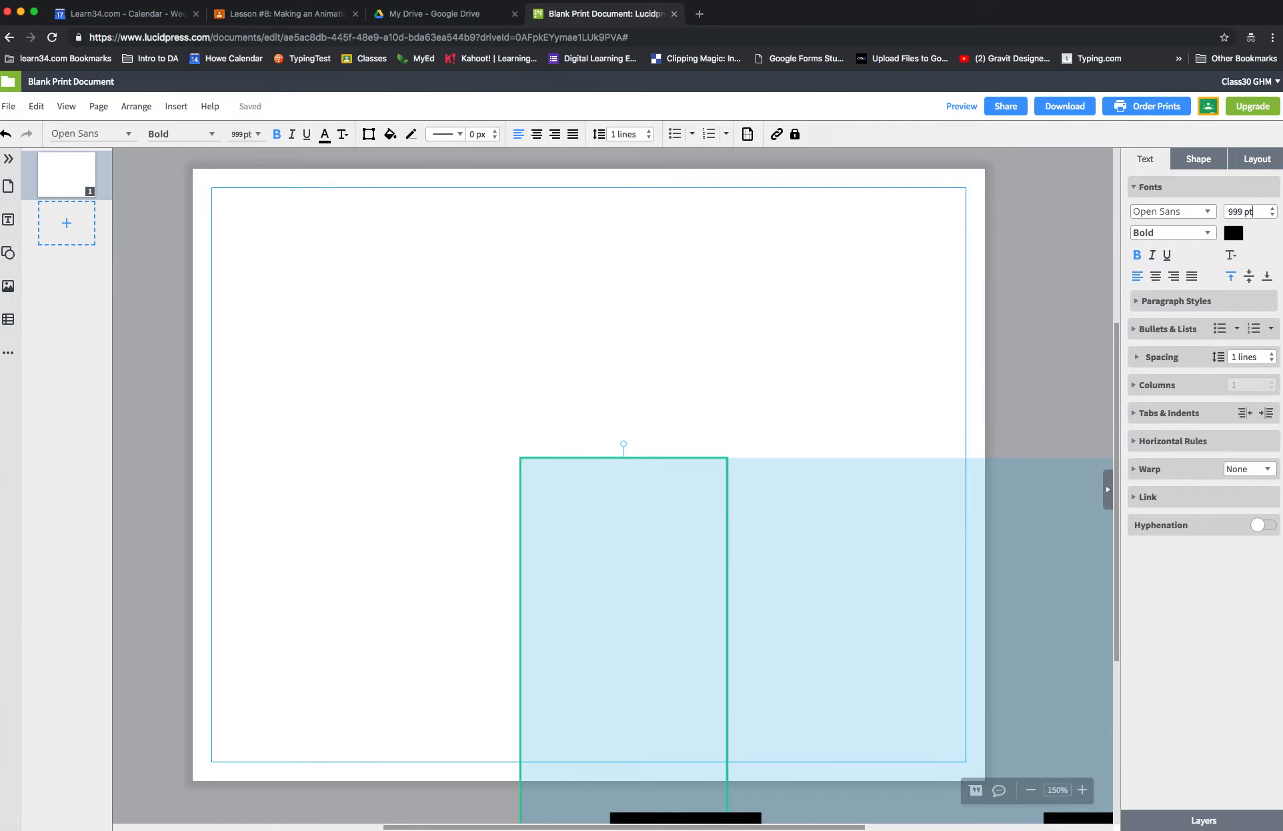
Step: Set the font size of the Headings text to 150 pt and leave text editing
key(BackSpace)
key(BackSpace)
key(BackSpace)
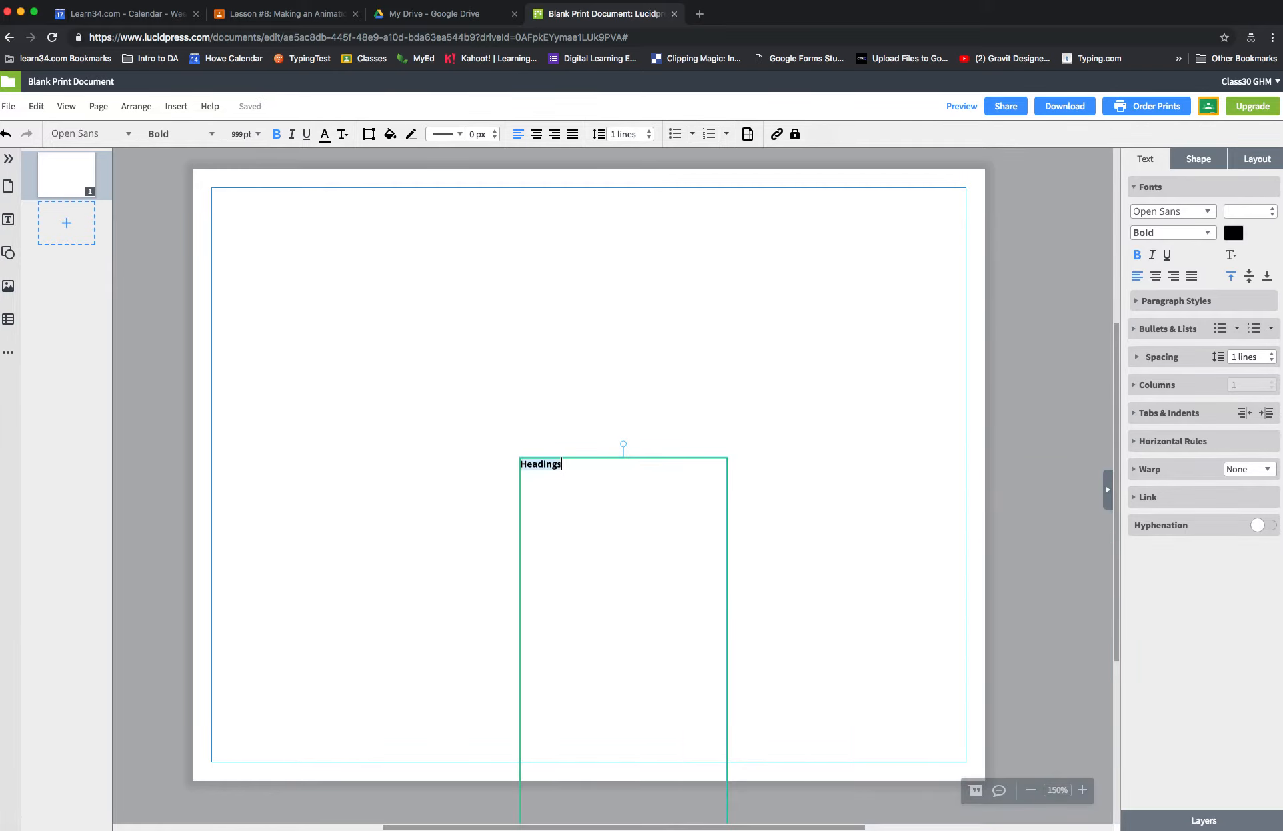
text(150)
key(Return)
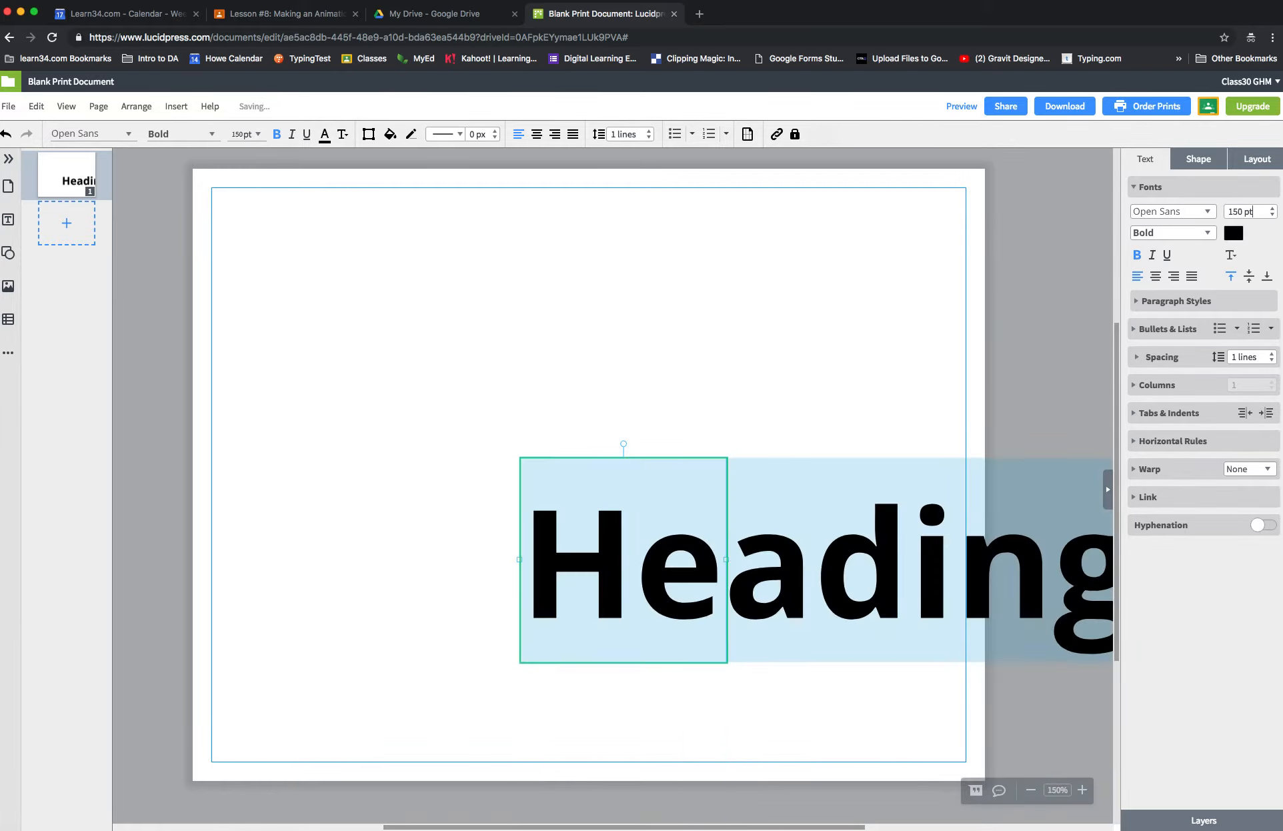
click(787, 347)
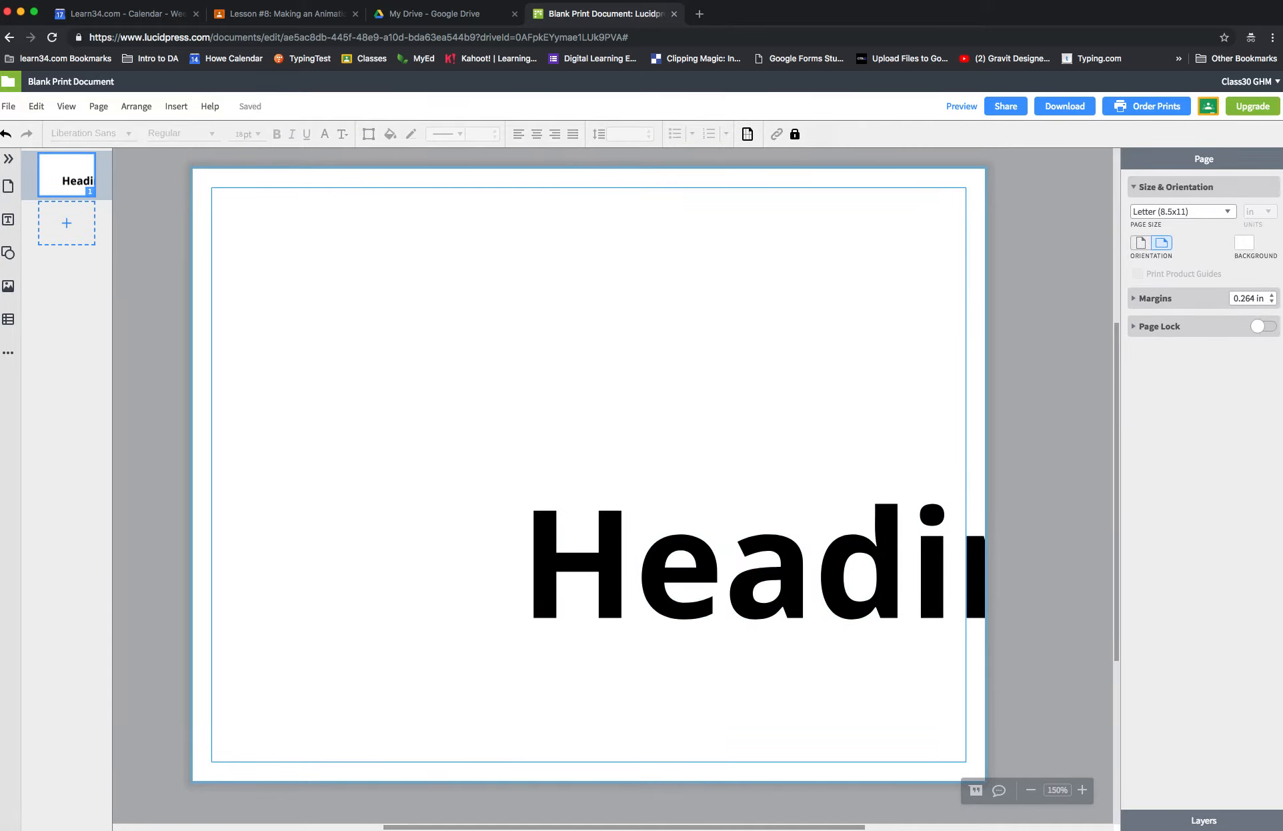
Step: Move the Headings text box to the top of the page so the whole word fits across it
drag(600, 561, 341, 267)
click(373, 427)
click(374, 427)
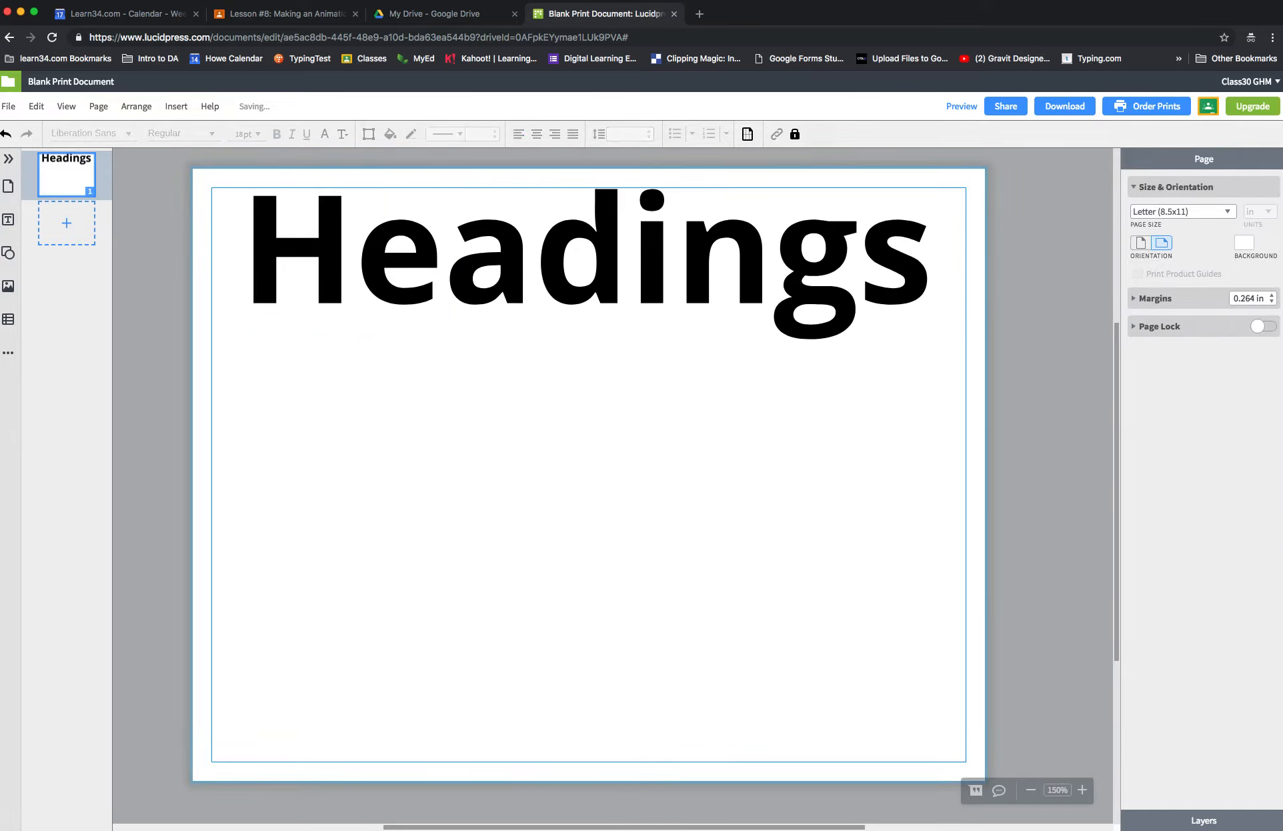
Step: Change the color of the whole Headings text to dark red
double_click(629, 260)
key(super+a)
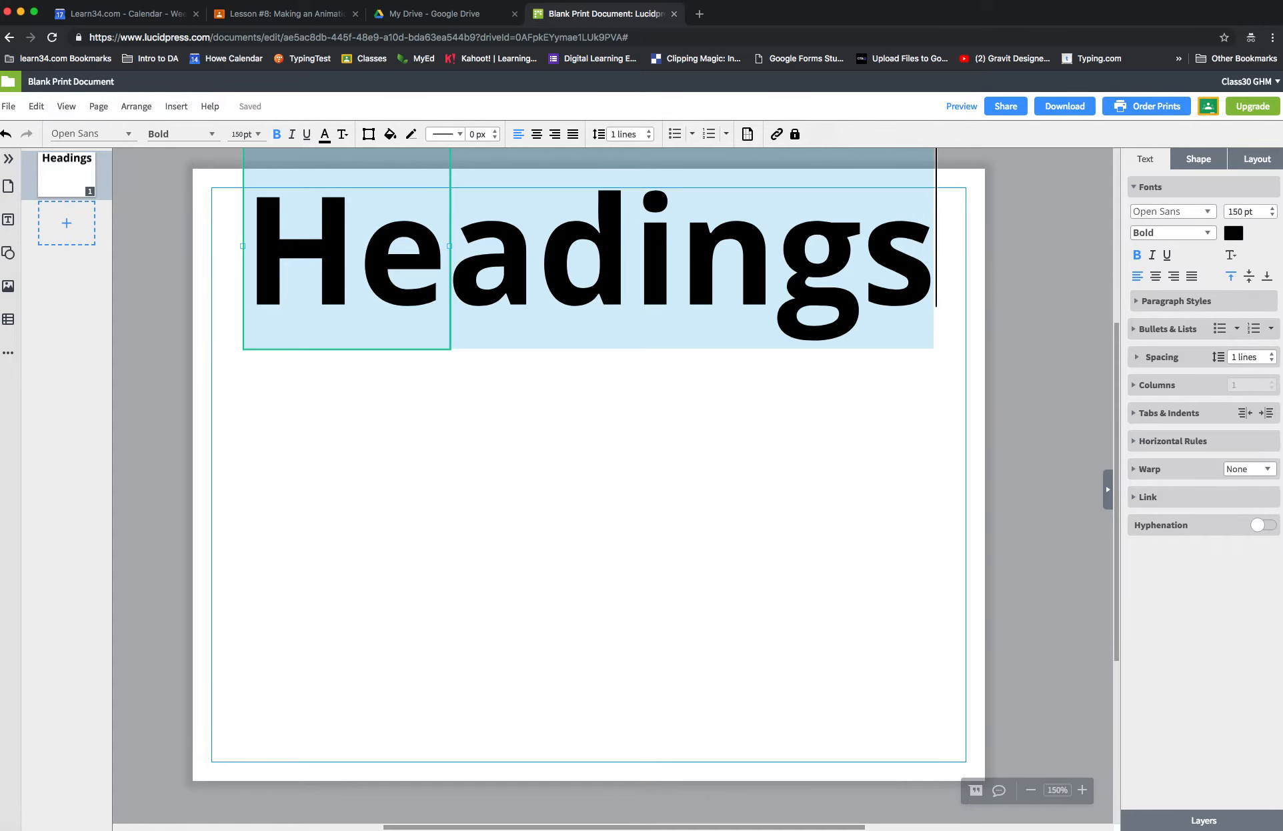
click(1233, 233)
click(1116, 411)
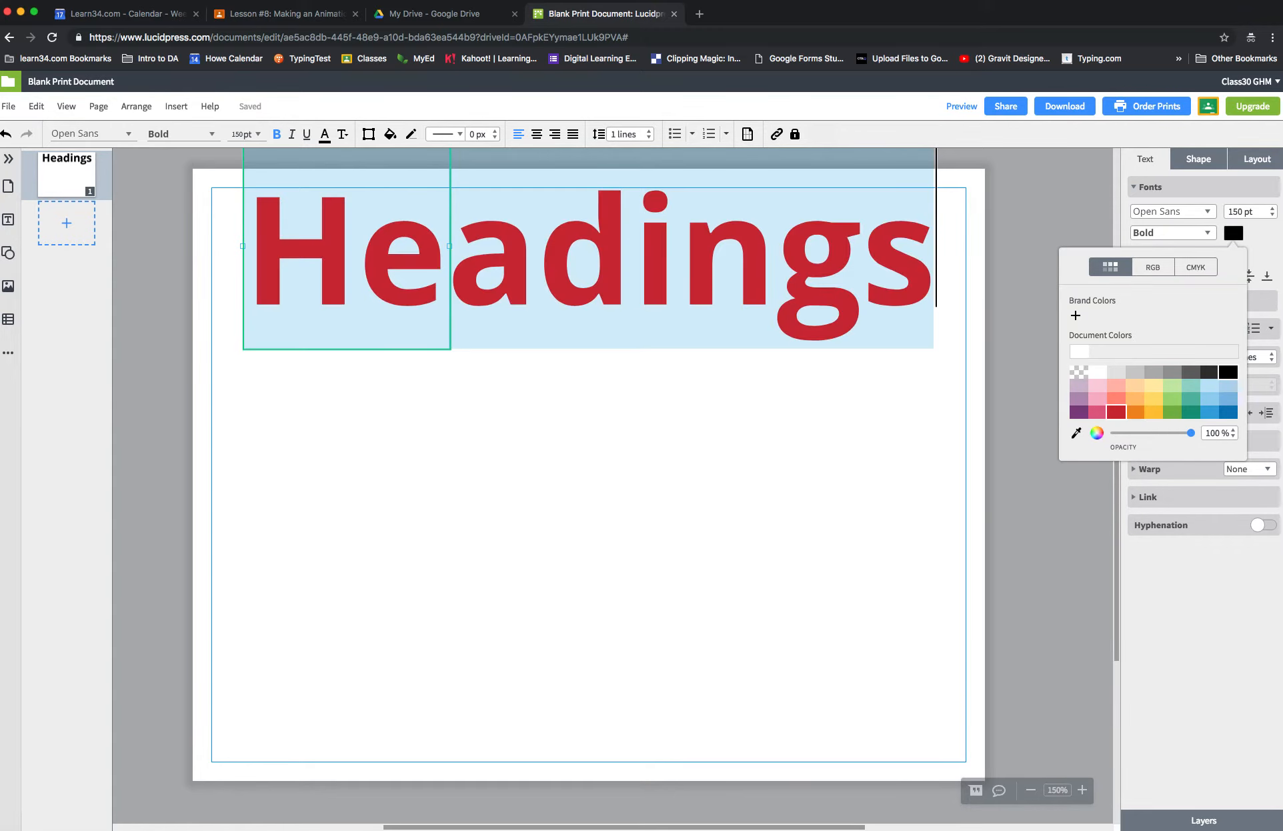
click(1116, 411)
click(1233, 233)
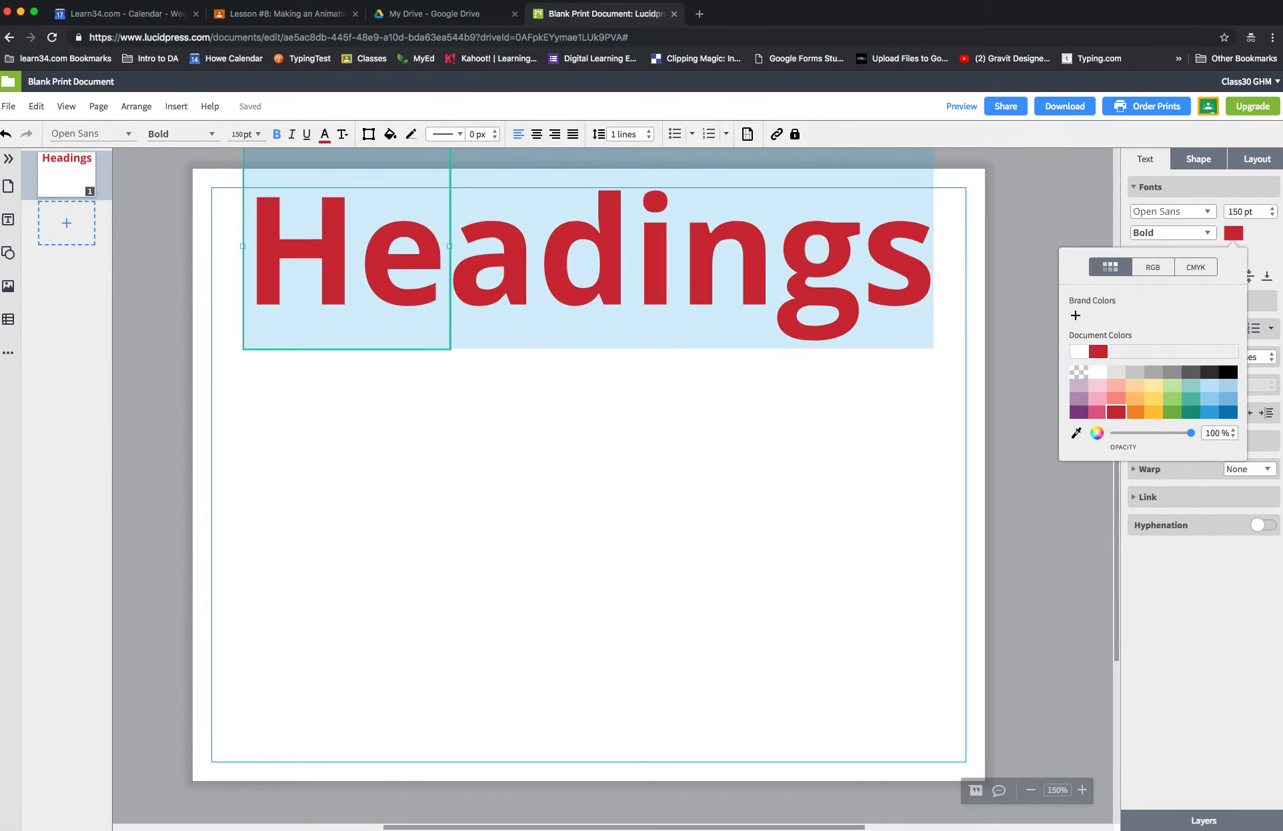
click(1116, 412)
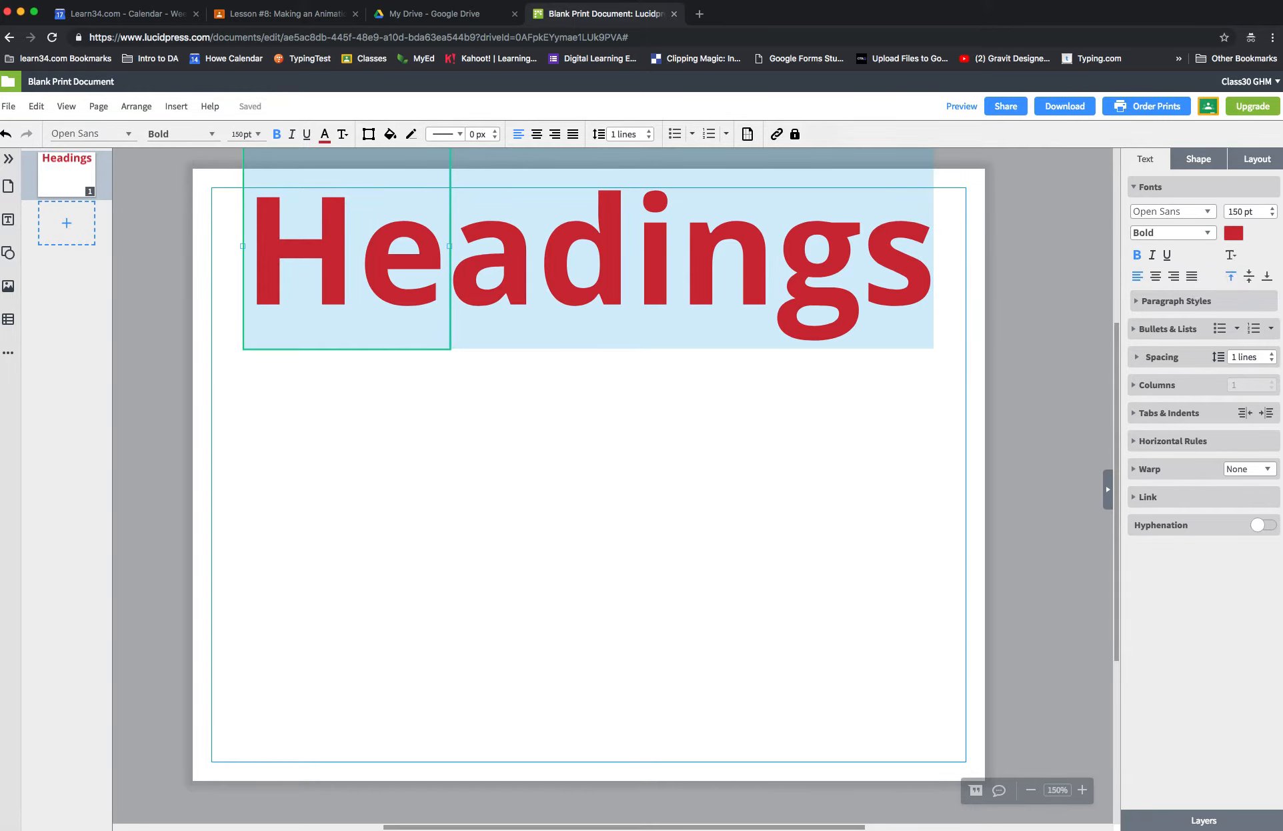
Step: Give the Headings text a black outline 4 px thick
click(1231, 254)
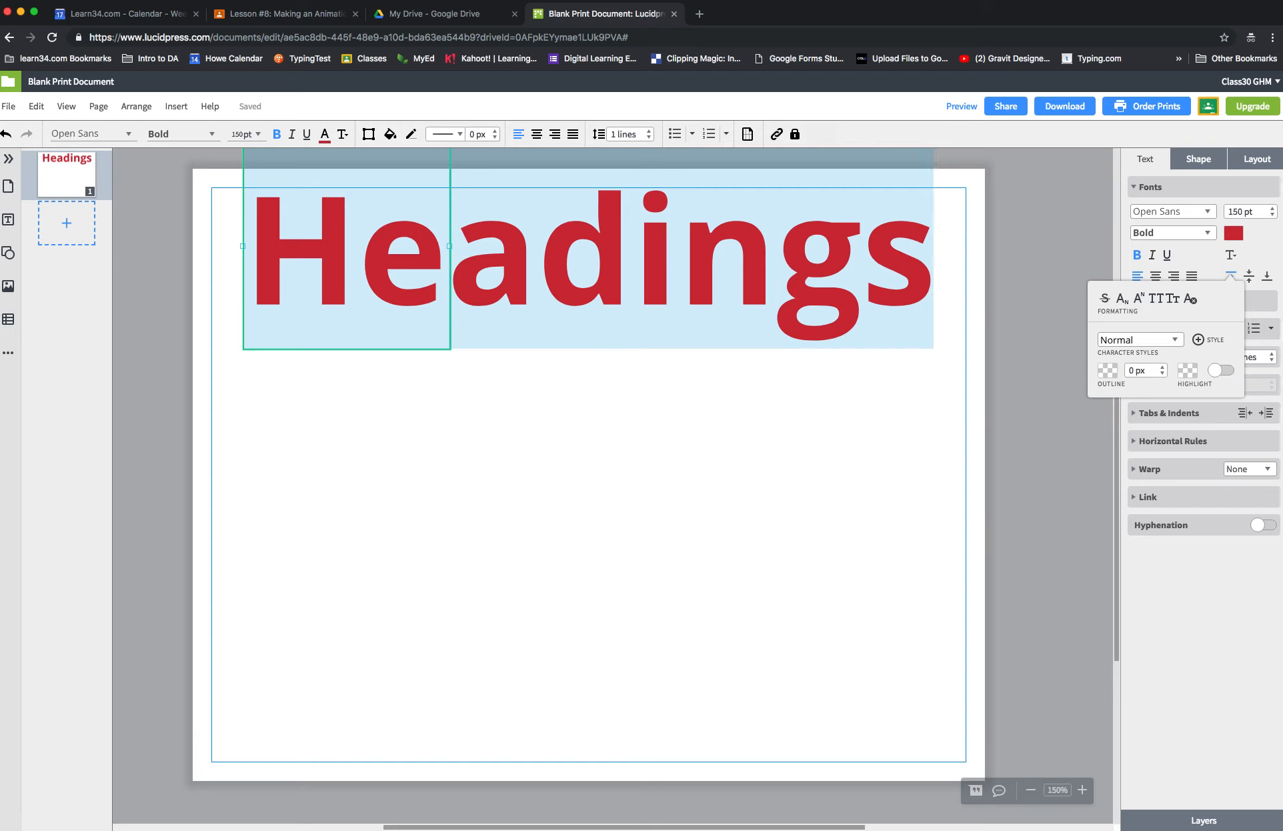
click(1107, 370)
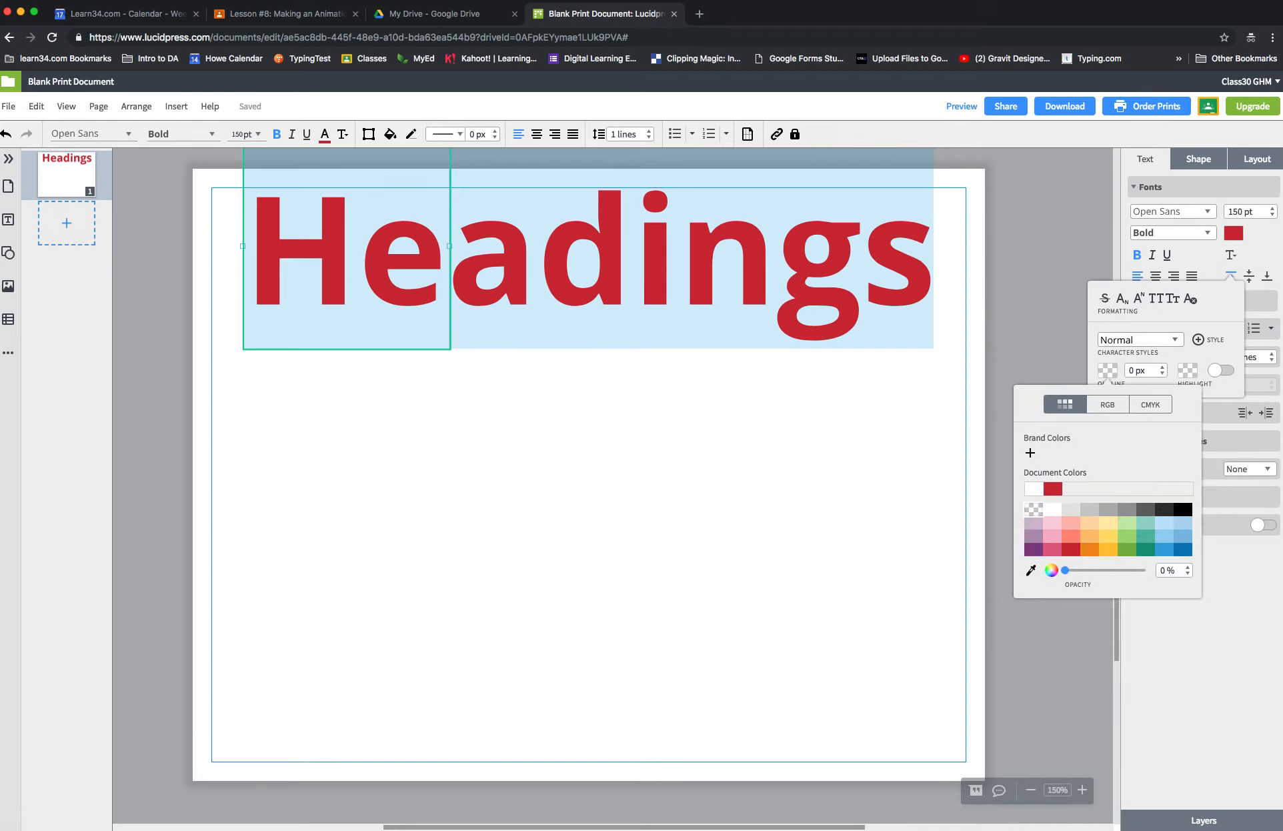
click(1184, 510)
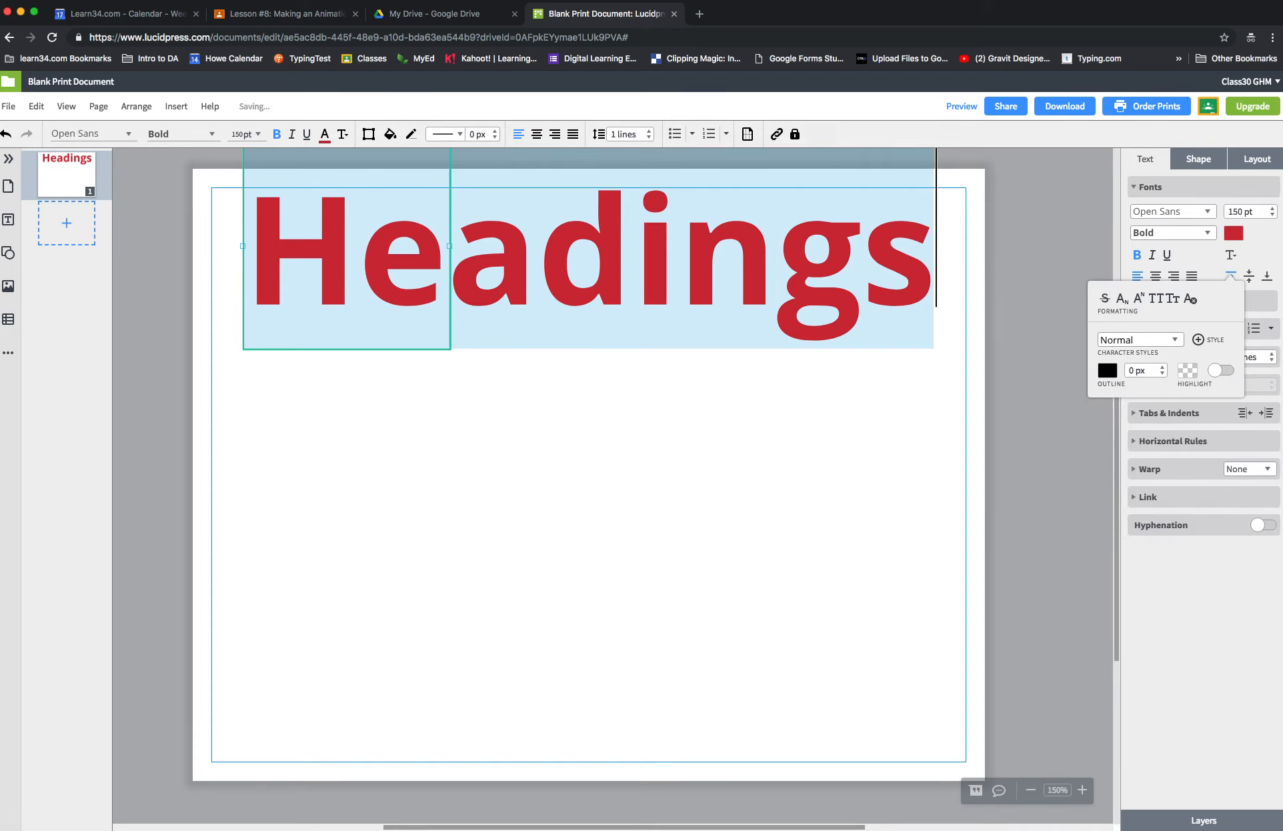
click(1162, 367)
click(1162, 368)
click(1162, 368)
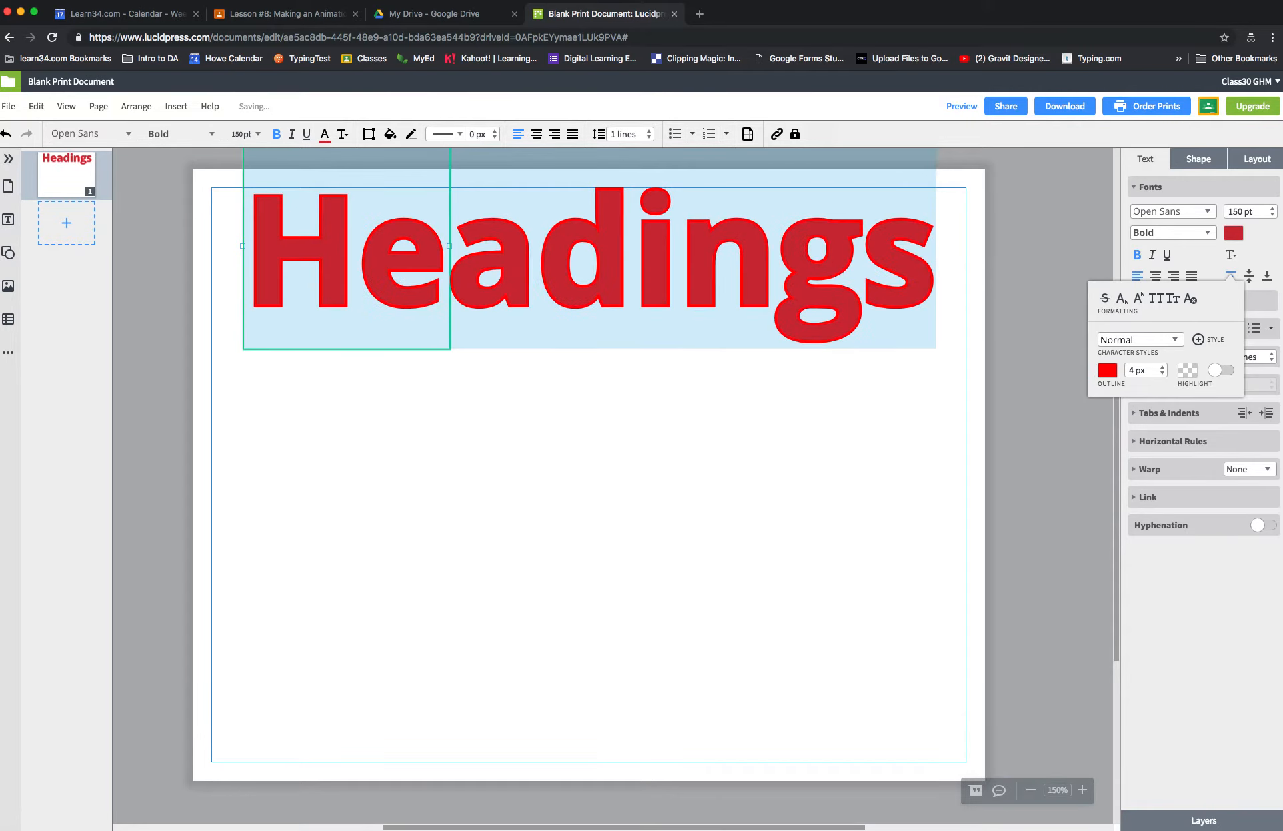
click(1162, 367)
click(1107, 370)
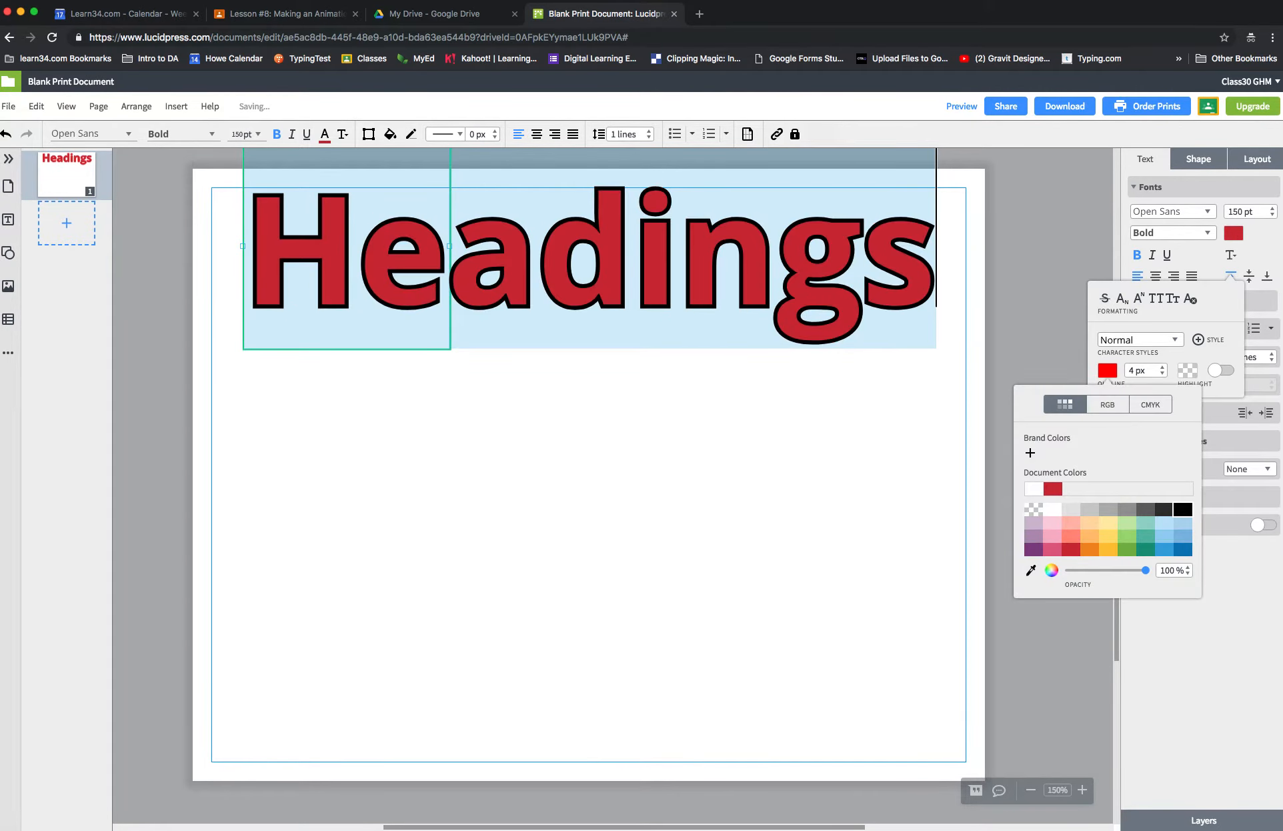
click(1183, 510)
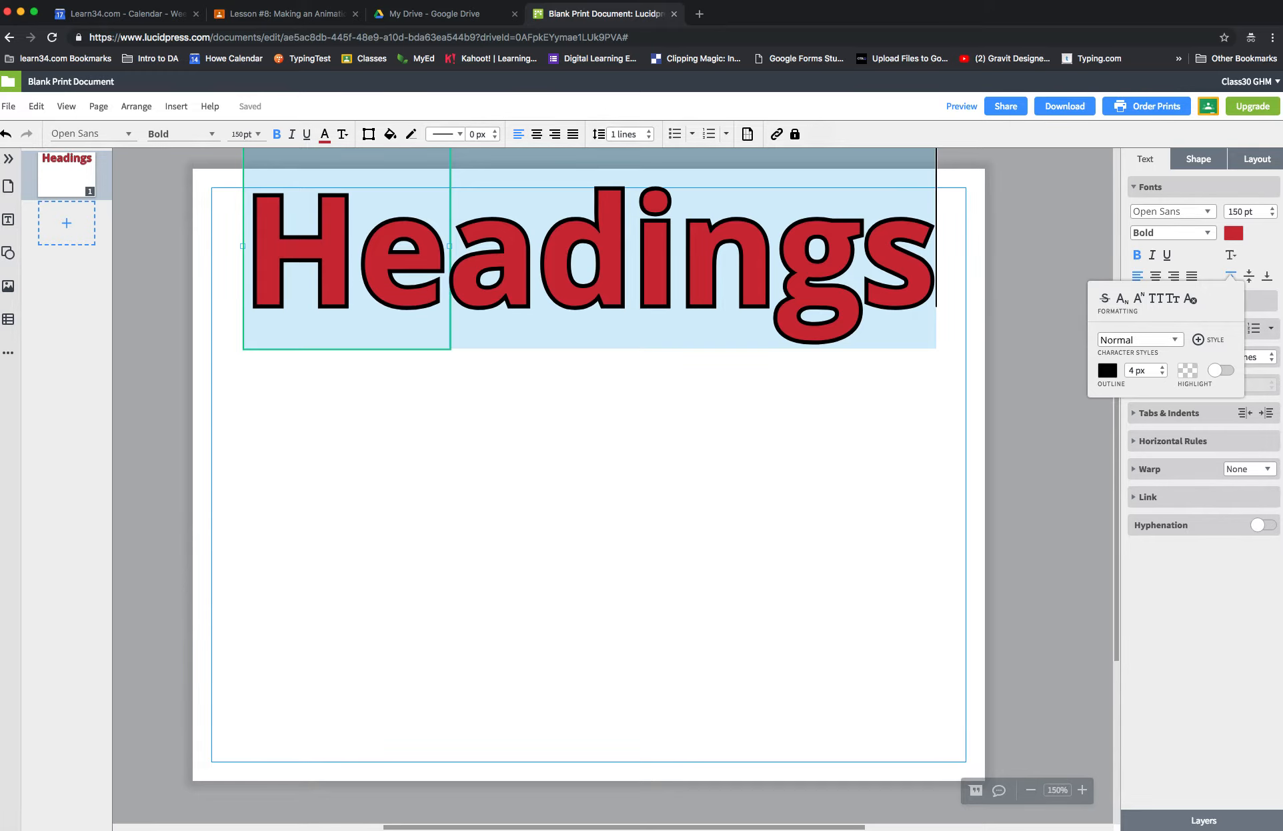
key(Escape)
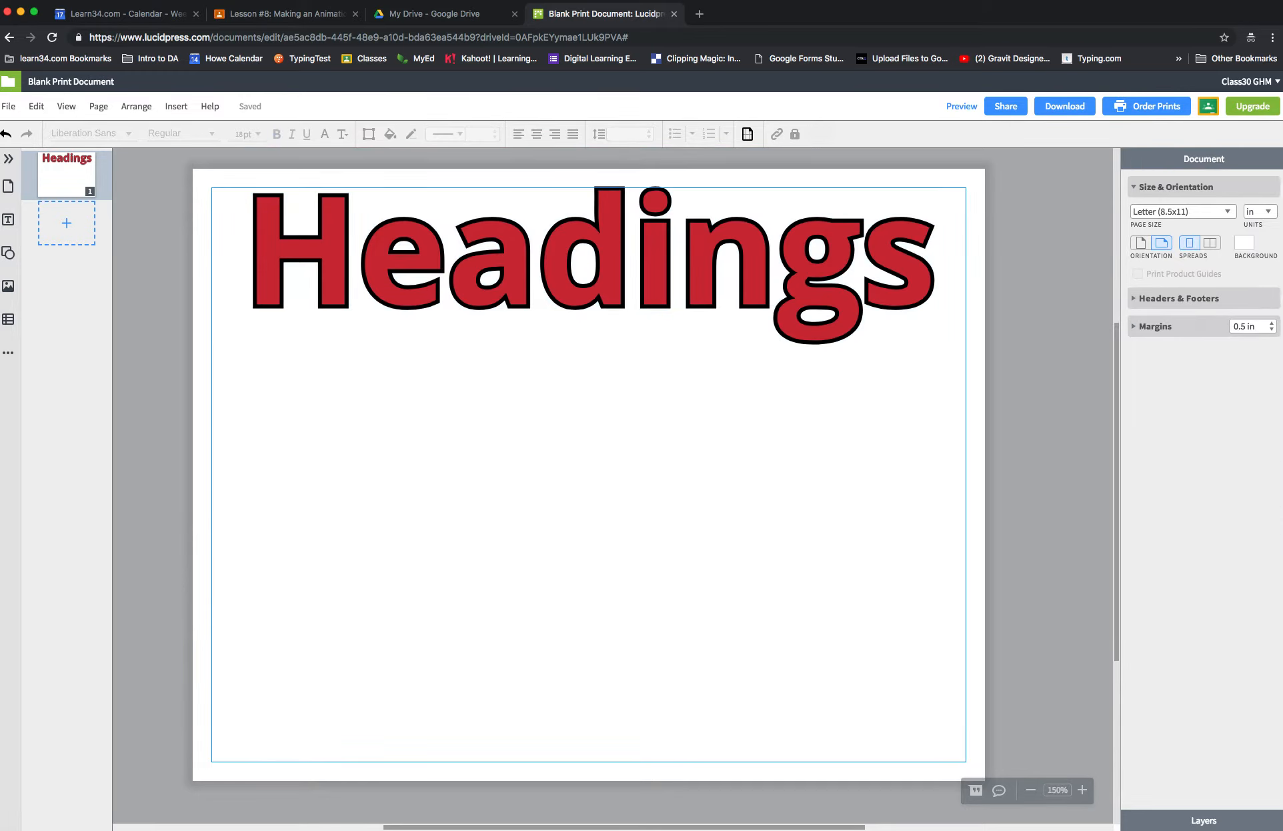
Step: Select the whole Headings text and enable the junkos typewriter font from the Typewriter category in the Font Manager
double_click(678, 267)
key(super+a)
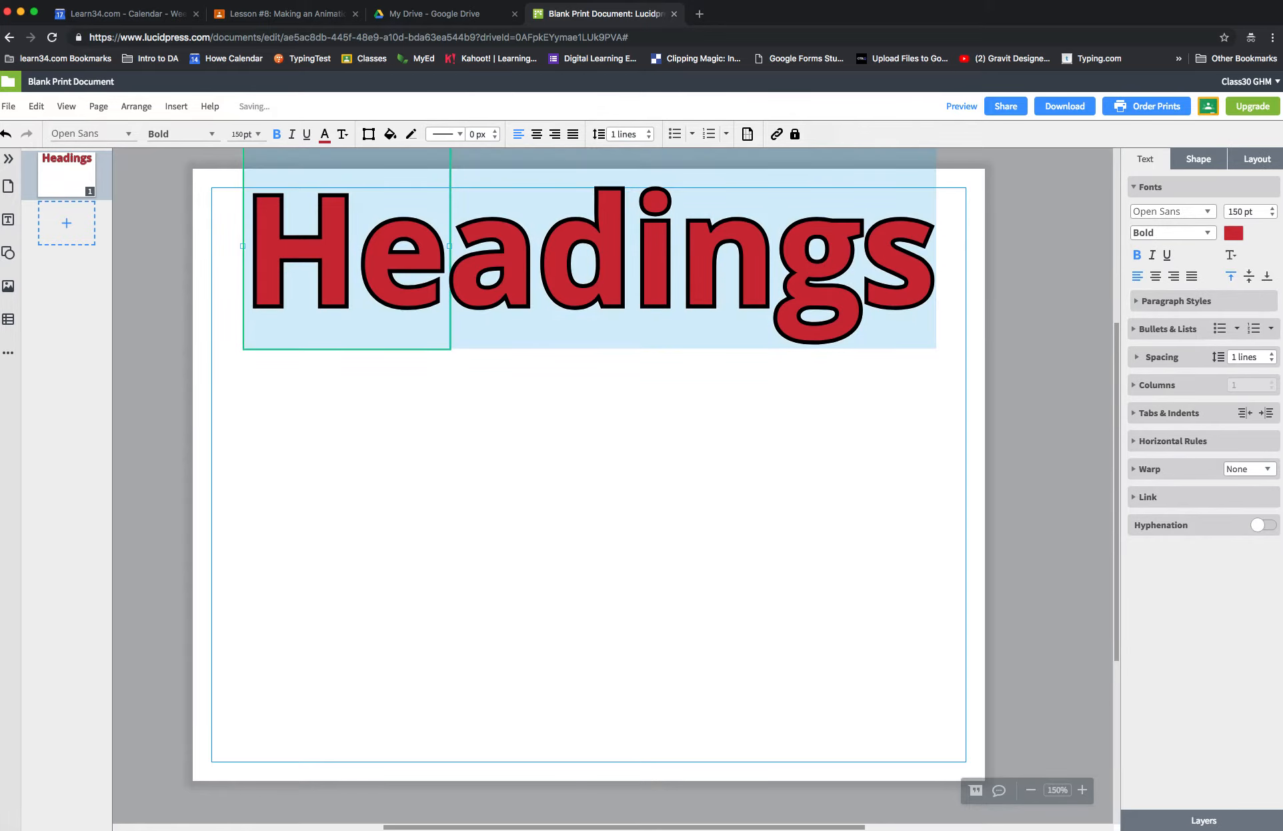
click(1206, 212)
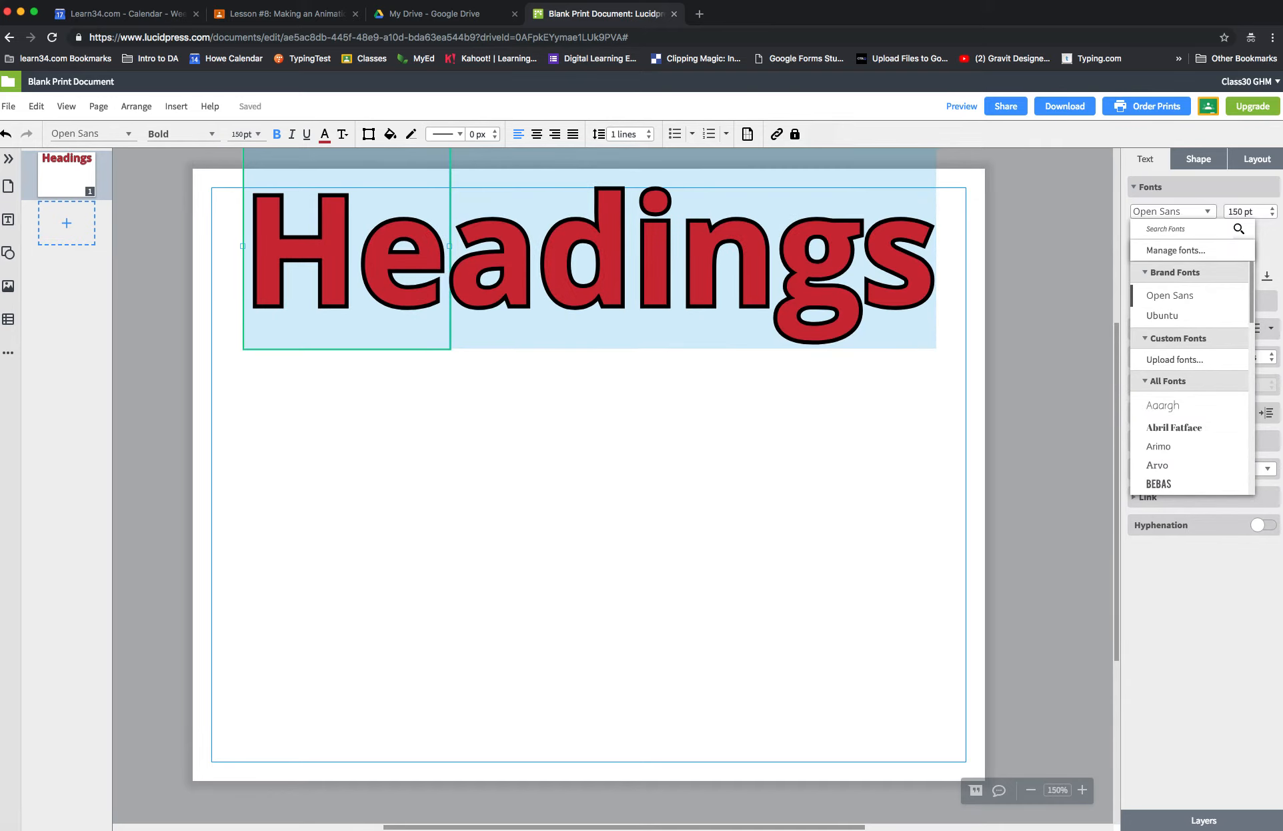
click(1175, 251)
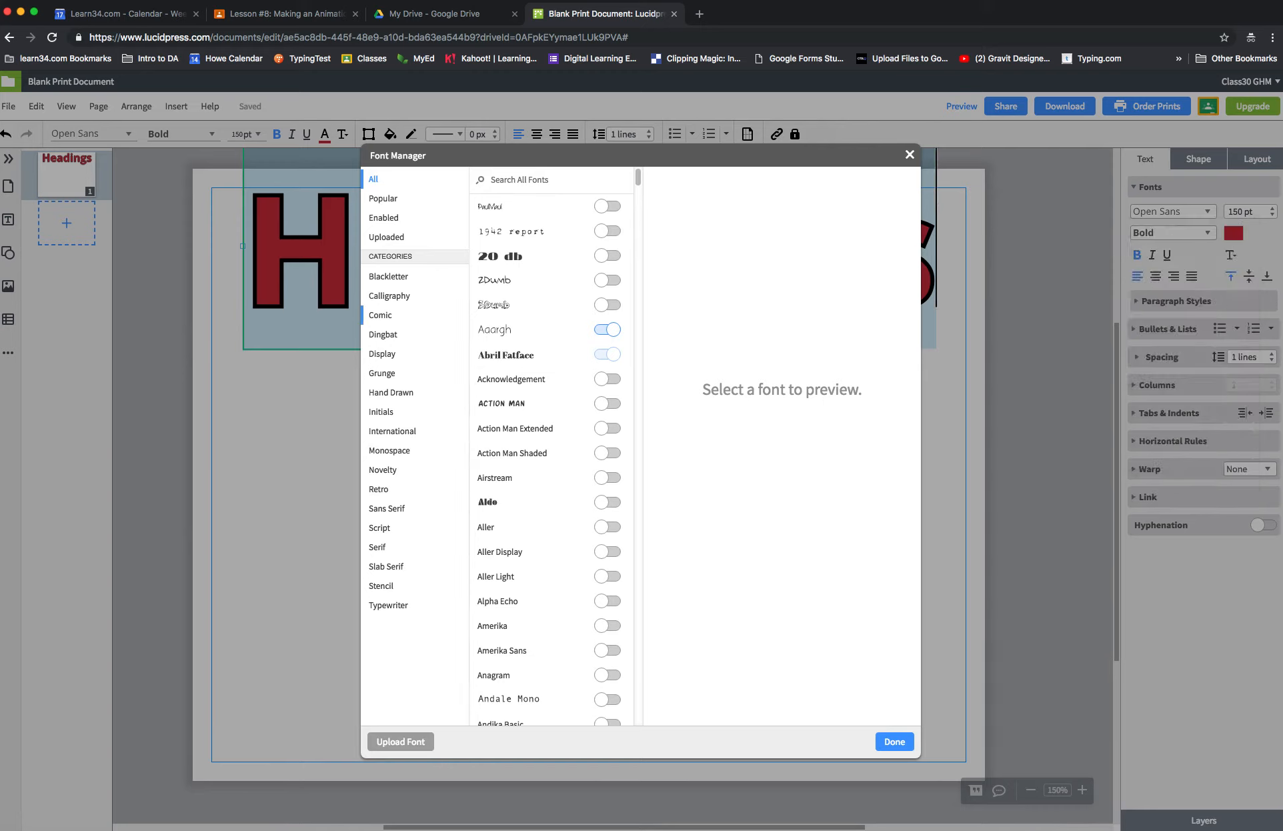
click(381, 314)
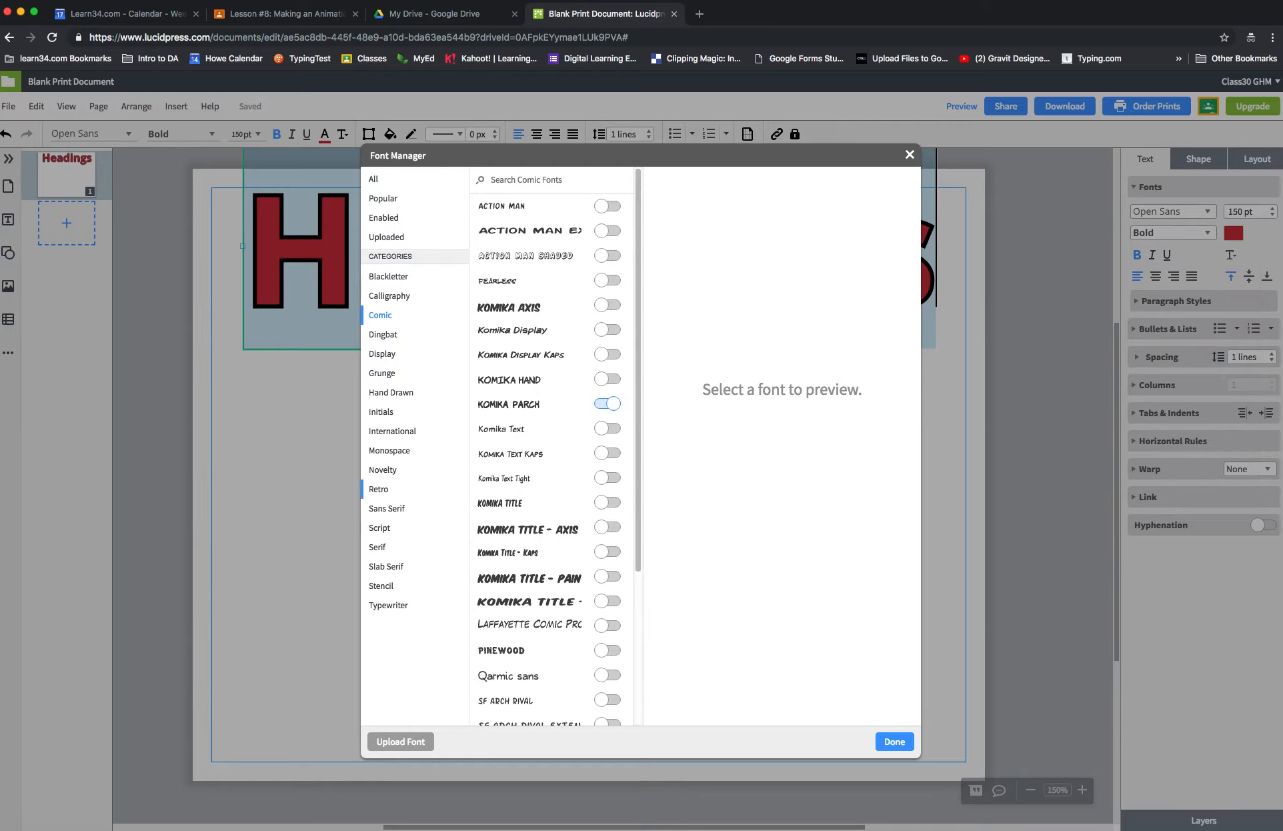
click(379, 489)
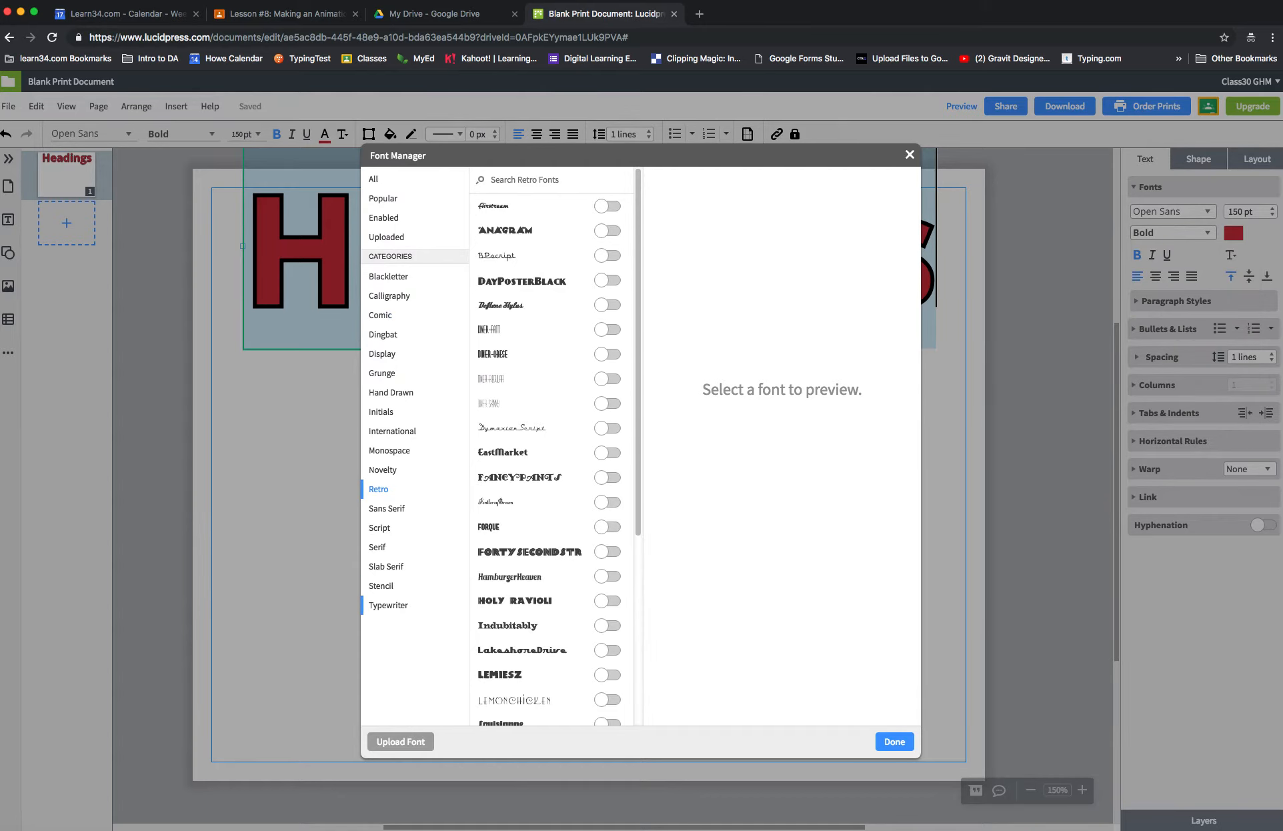
click(388, 605)
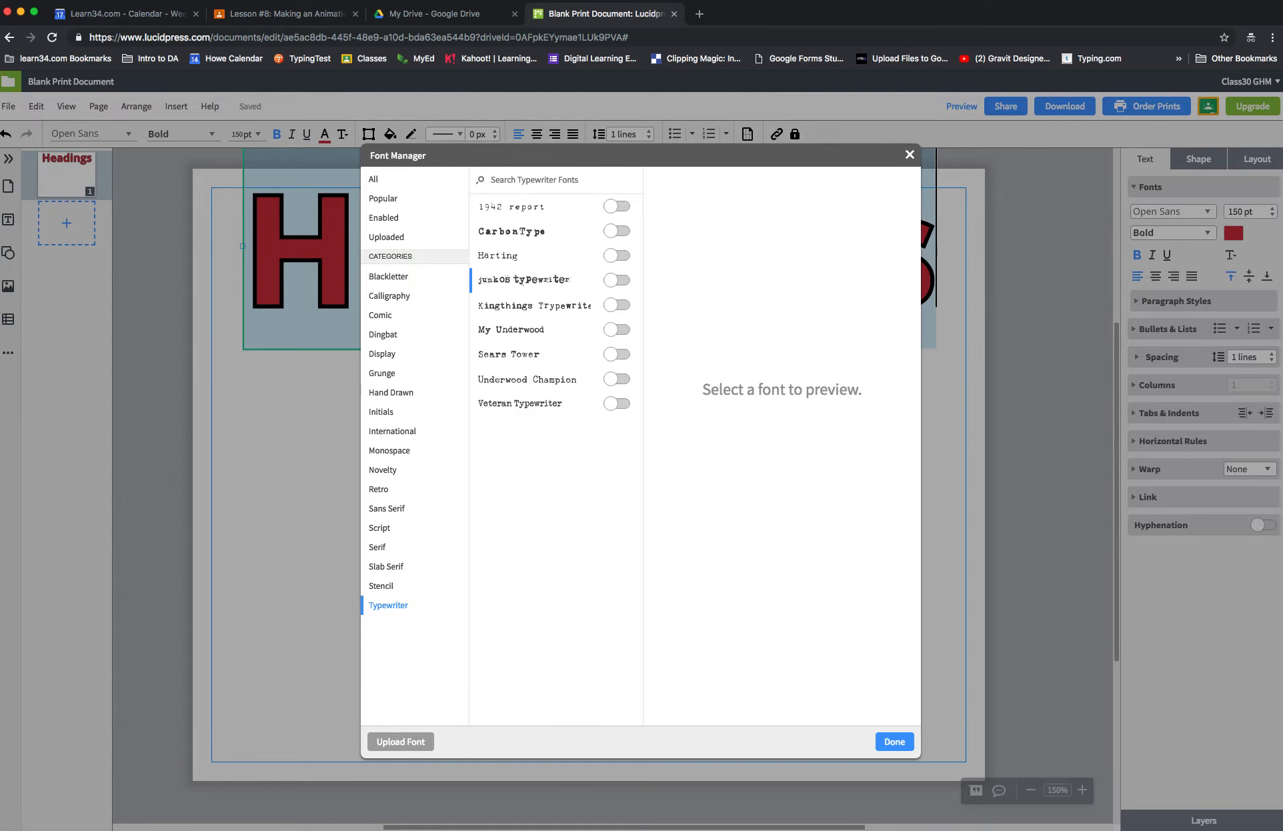
click(524, 281)
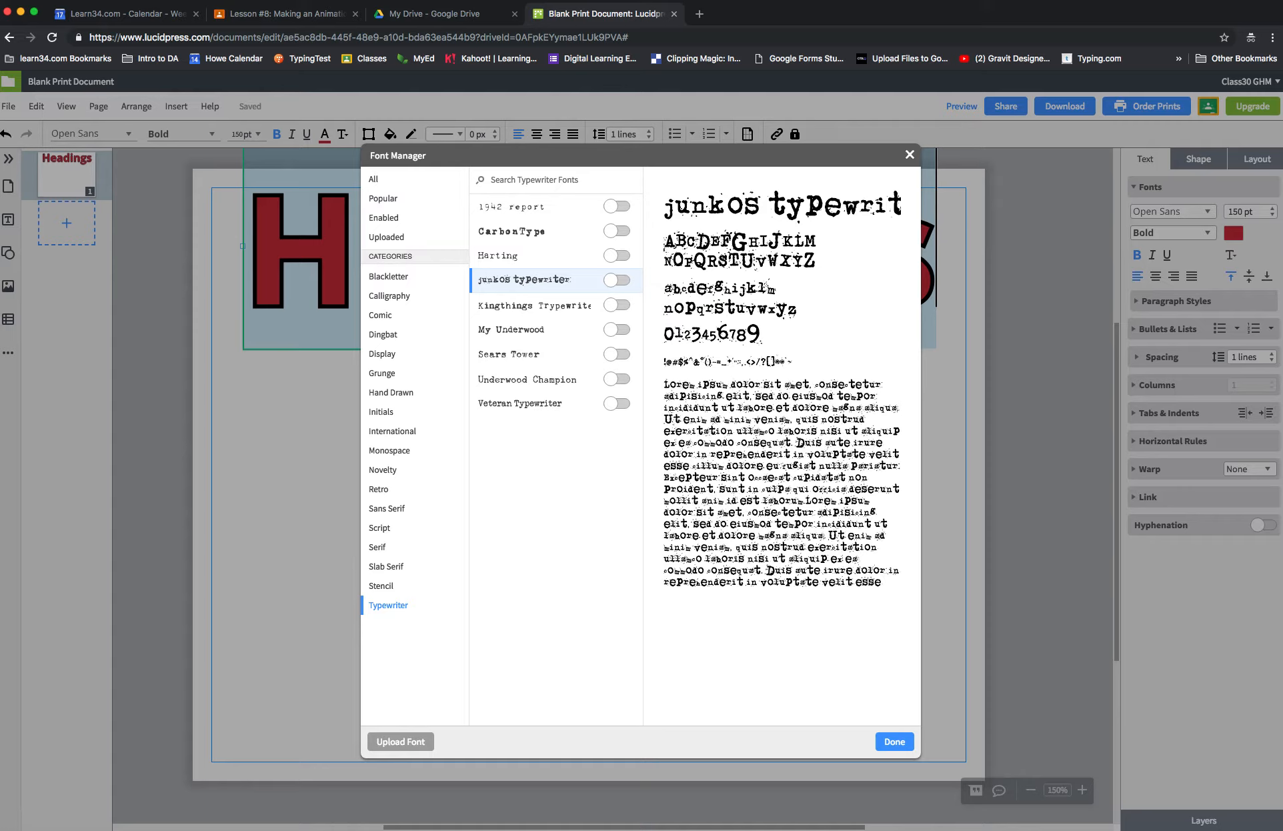
click(617, 280)
click(895, 742)
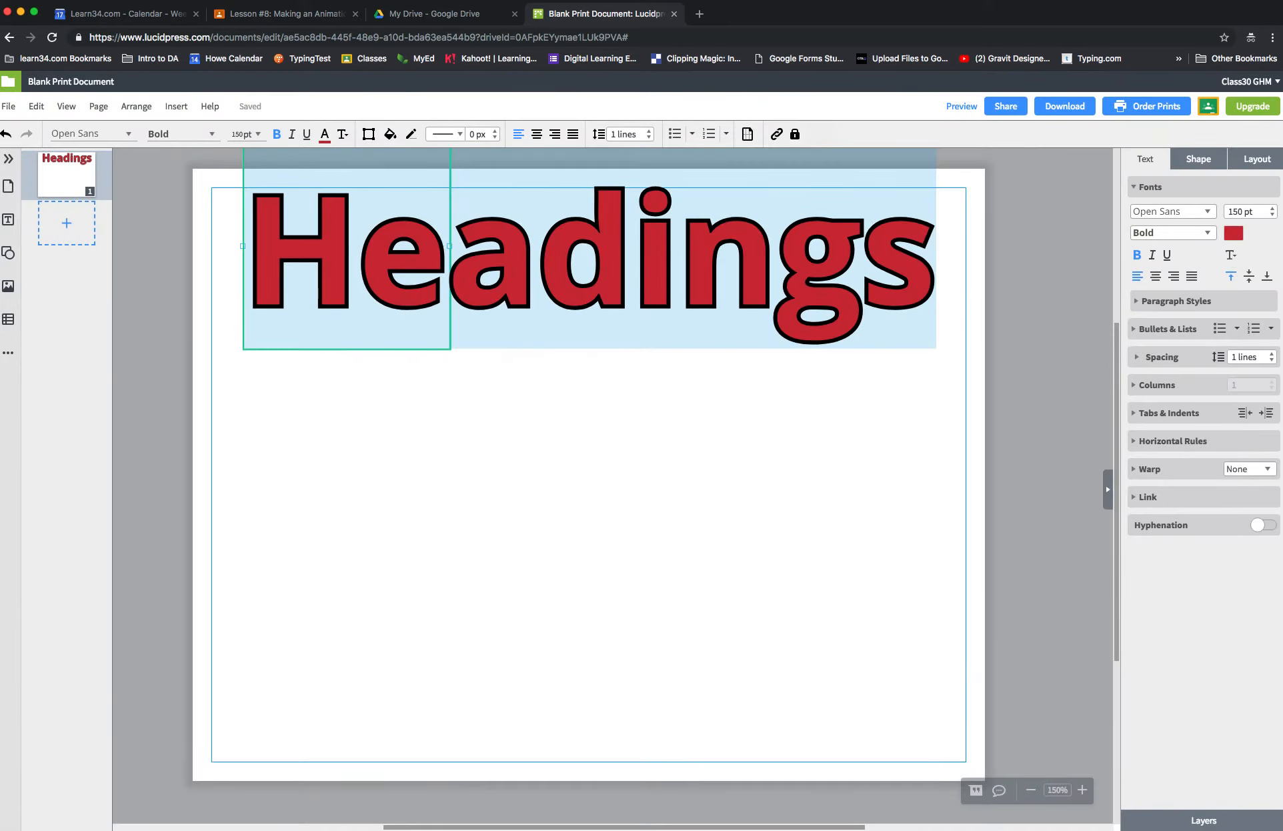
Step: Apply the junkos typewriter font to the Headings text and move its box down so the letters sit inside the page margins
click(1207, 211)
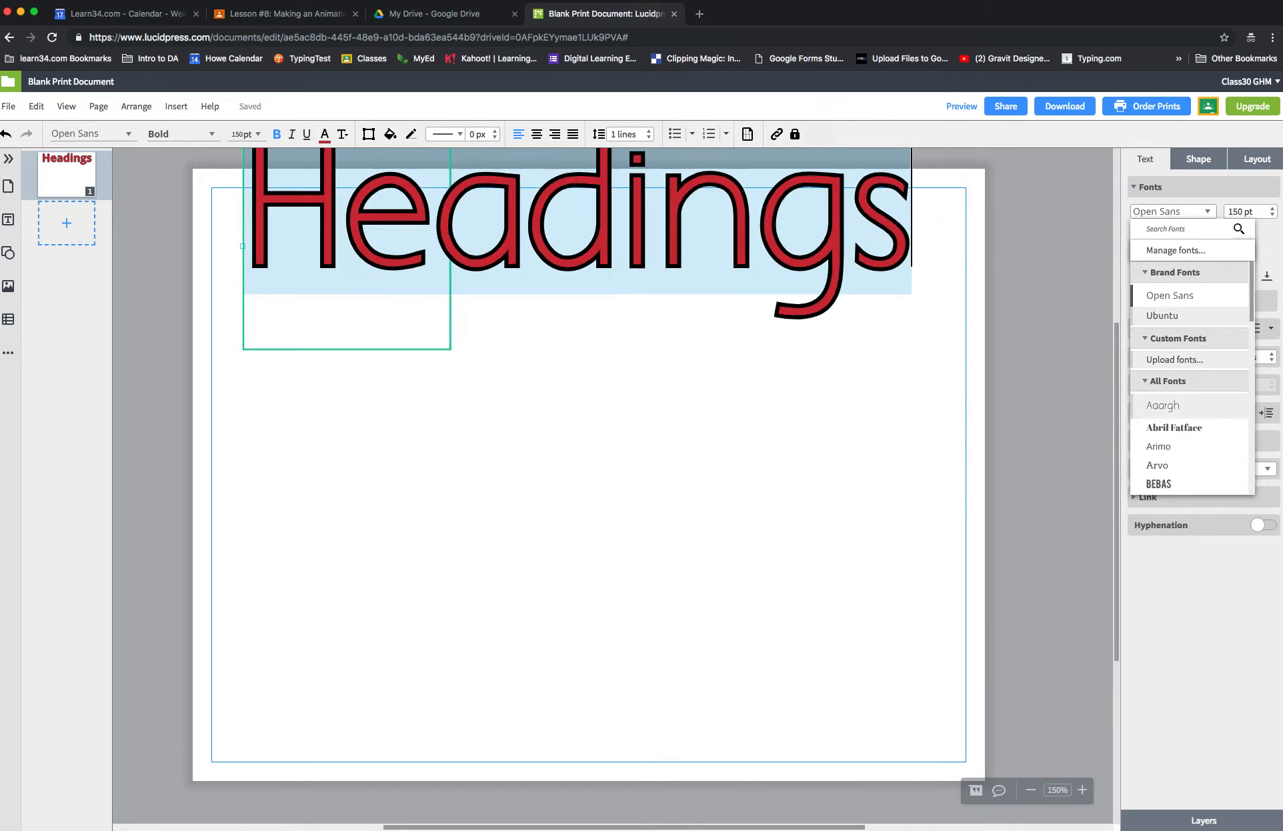
scroll(1187, 360, down, 1)
scroll(1187, 367, down, 3)
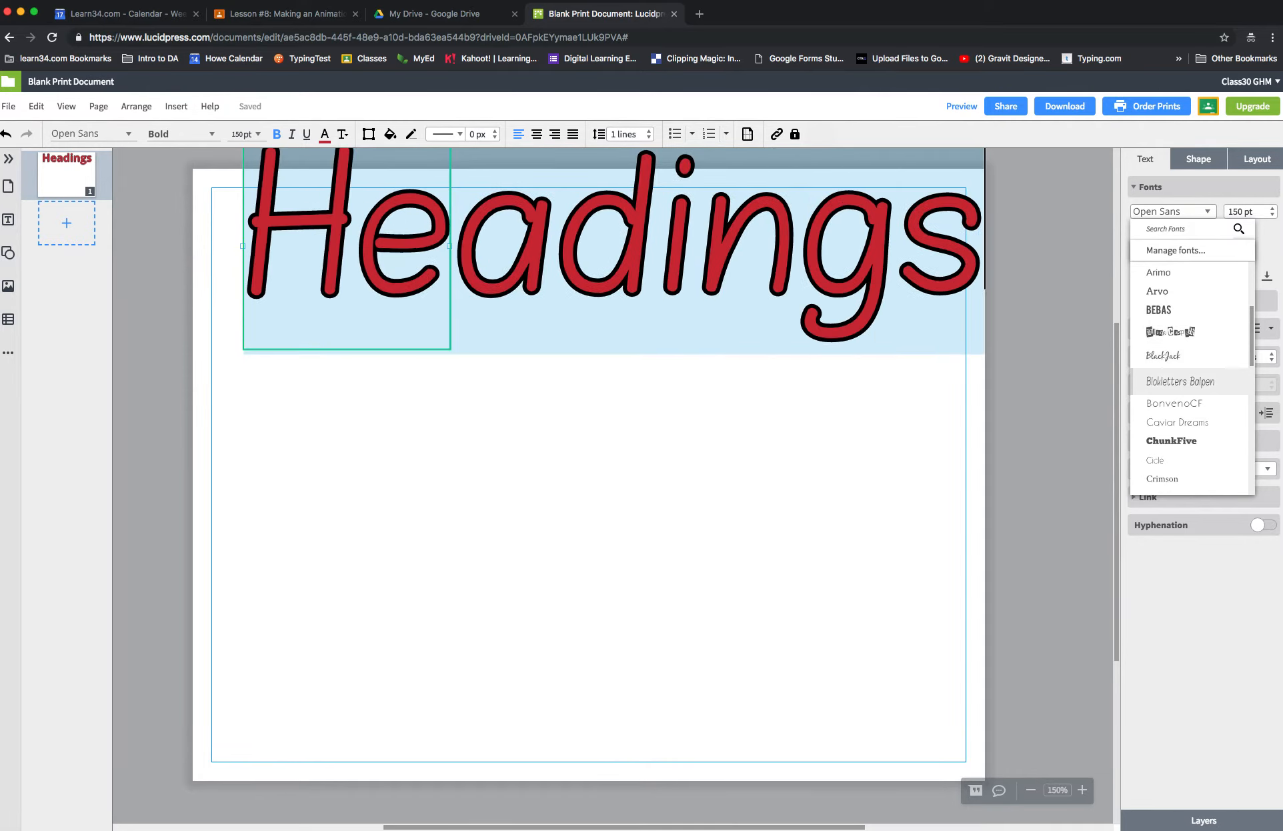
scroll(1187, 374, down, 5)
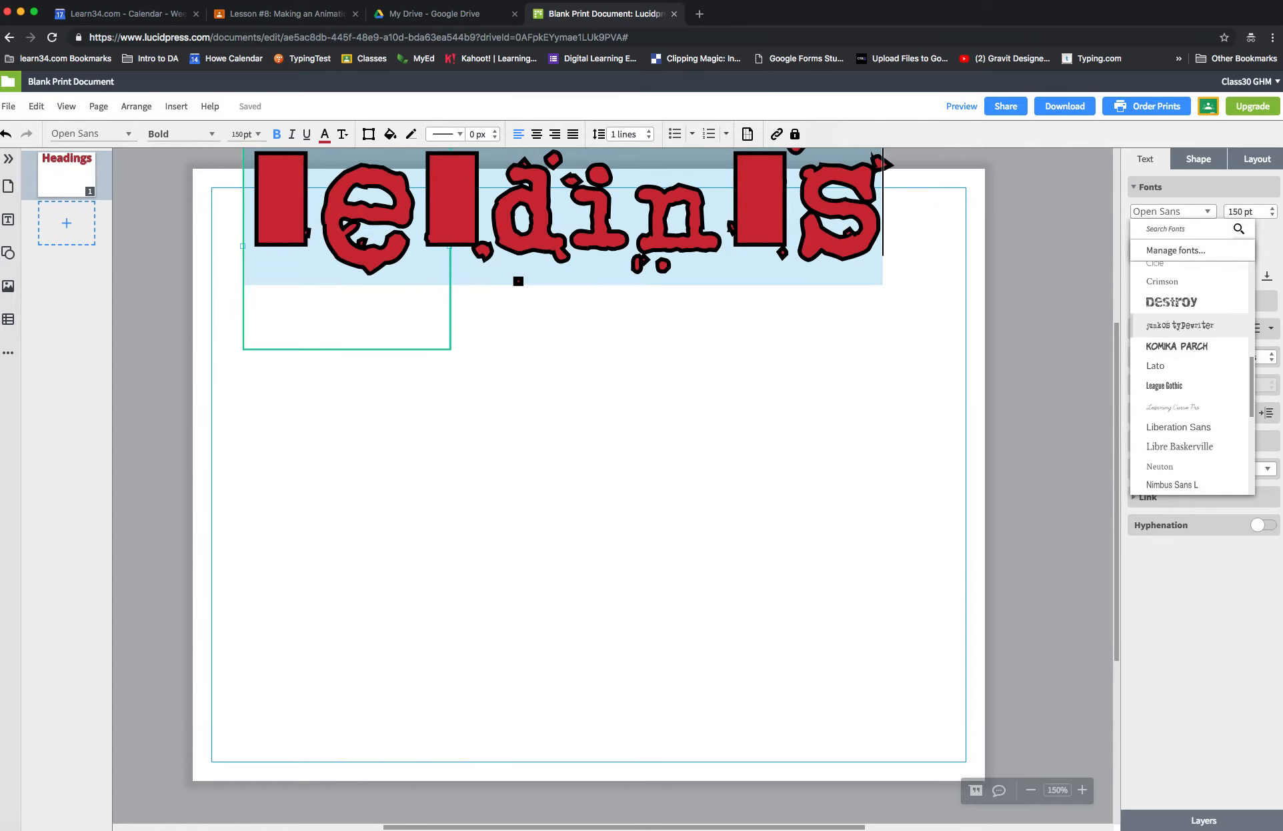
click(1180, 320)
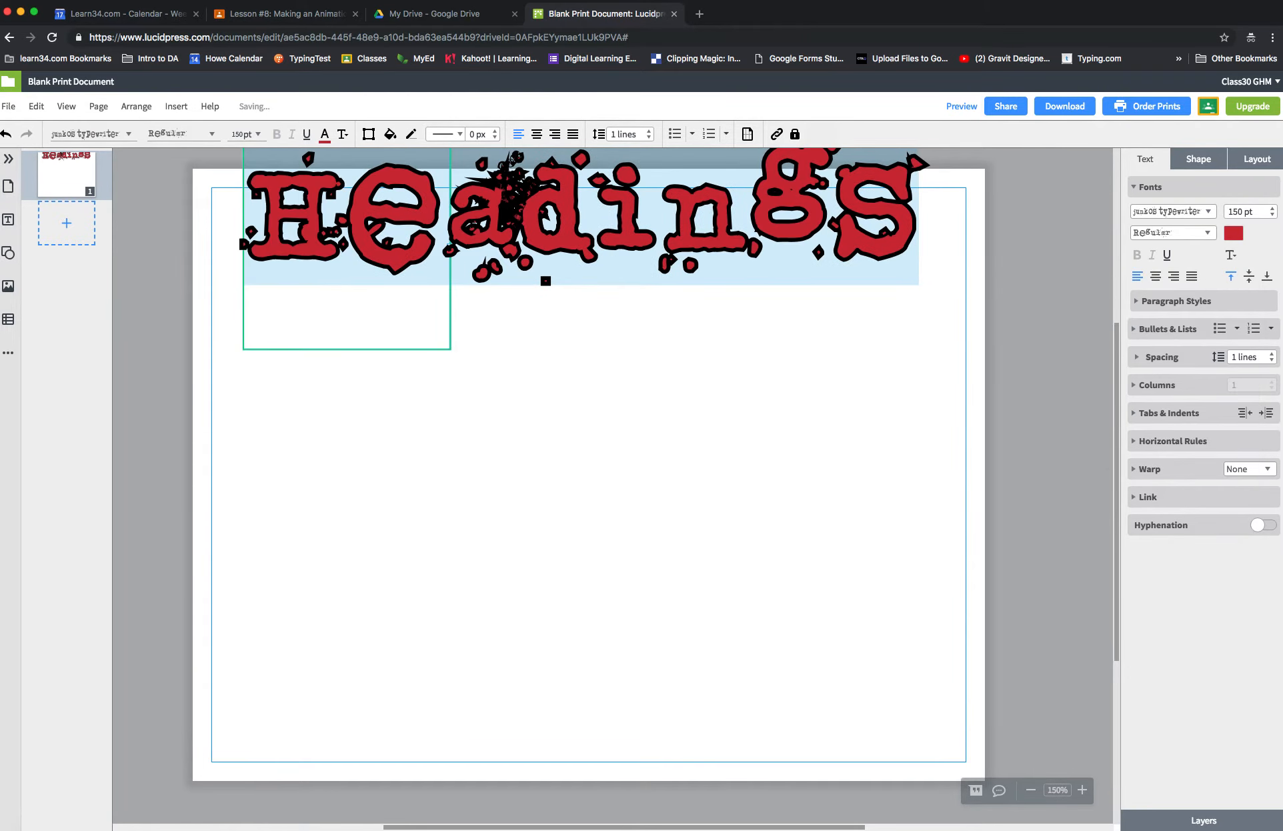
click(700, 427)
drag(374, 230, 374, 300)
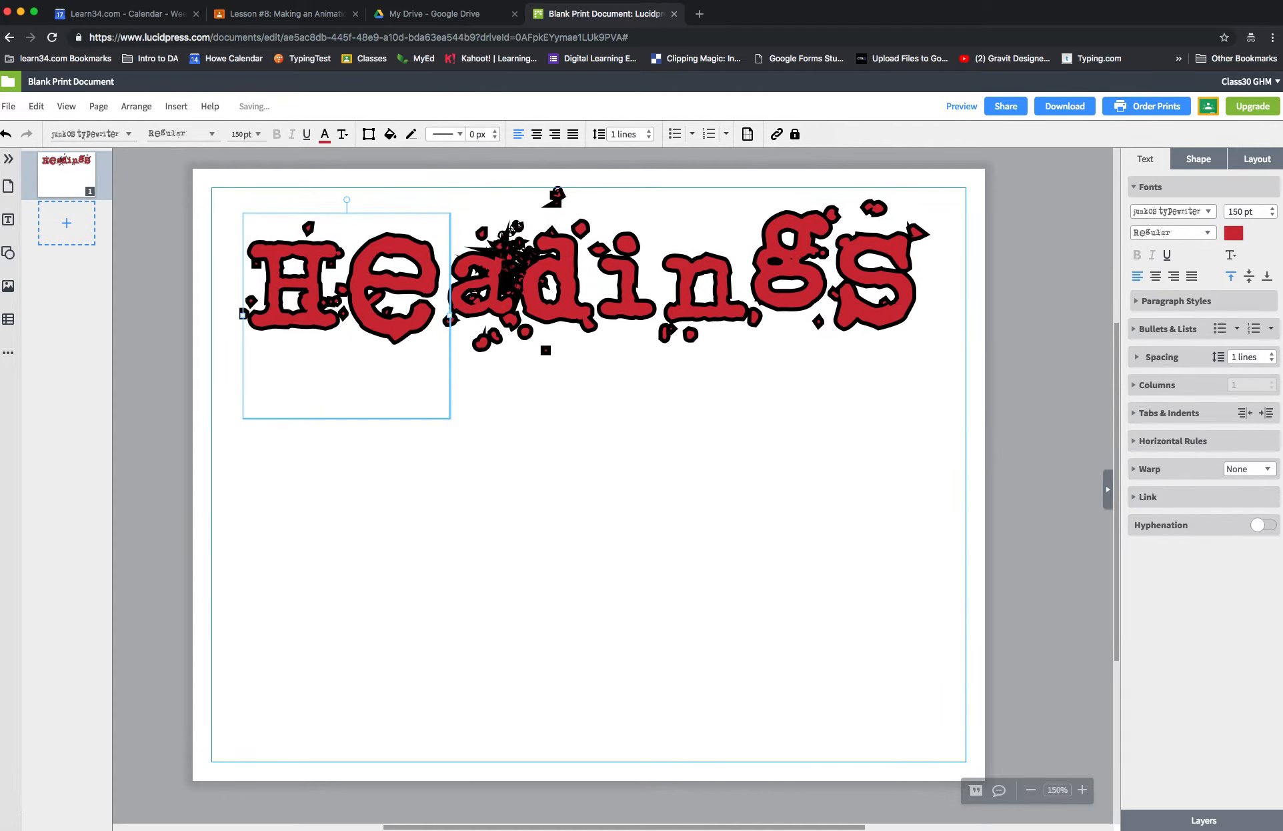
Step: Reduce the outline of the Headings text to 1 px and deselect the text box
click(1231, 255)
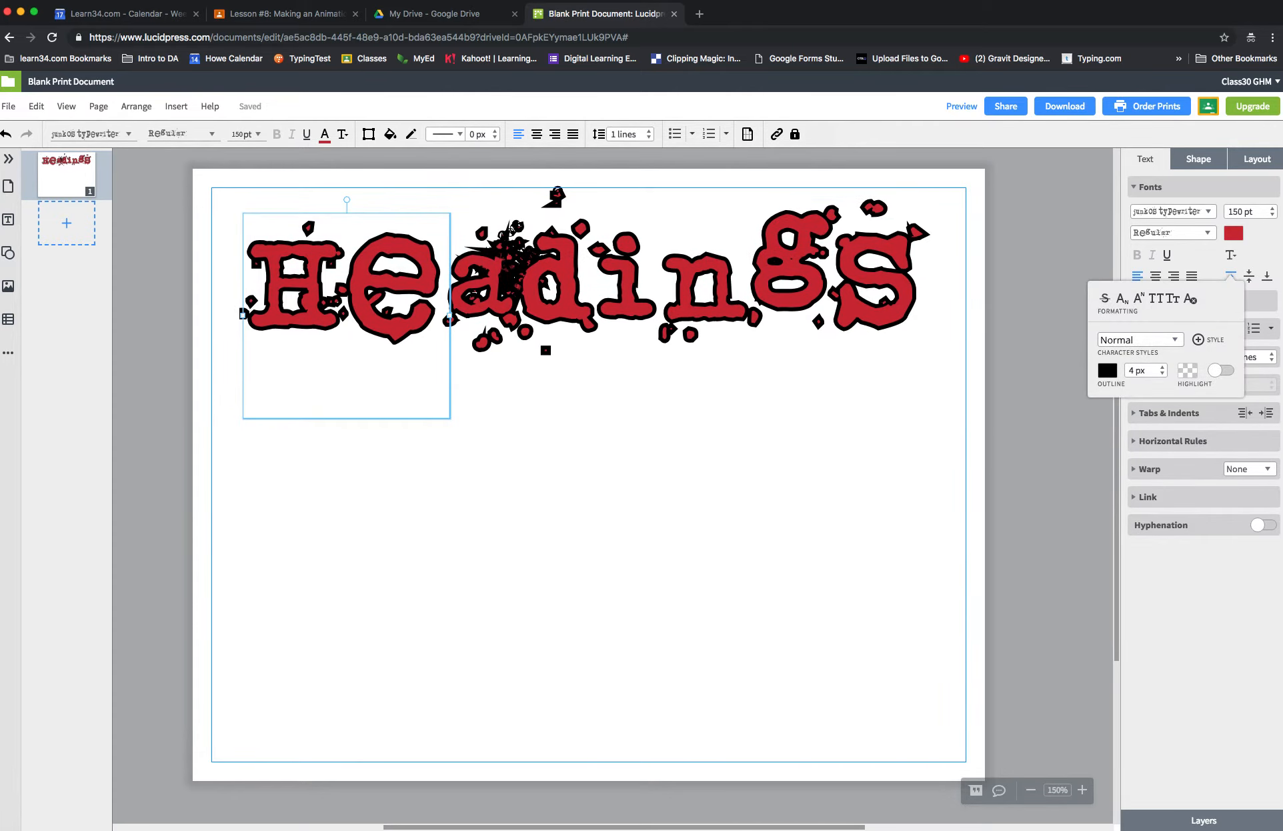
click(1162, 374)
click(1162, 374)
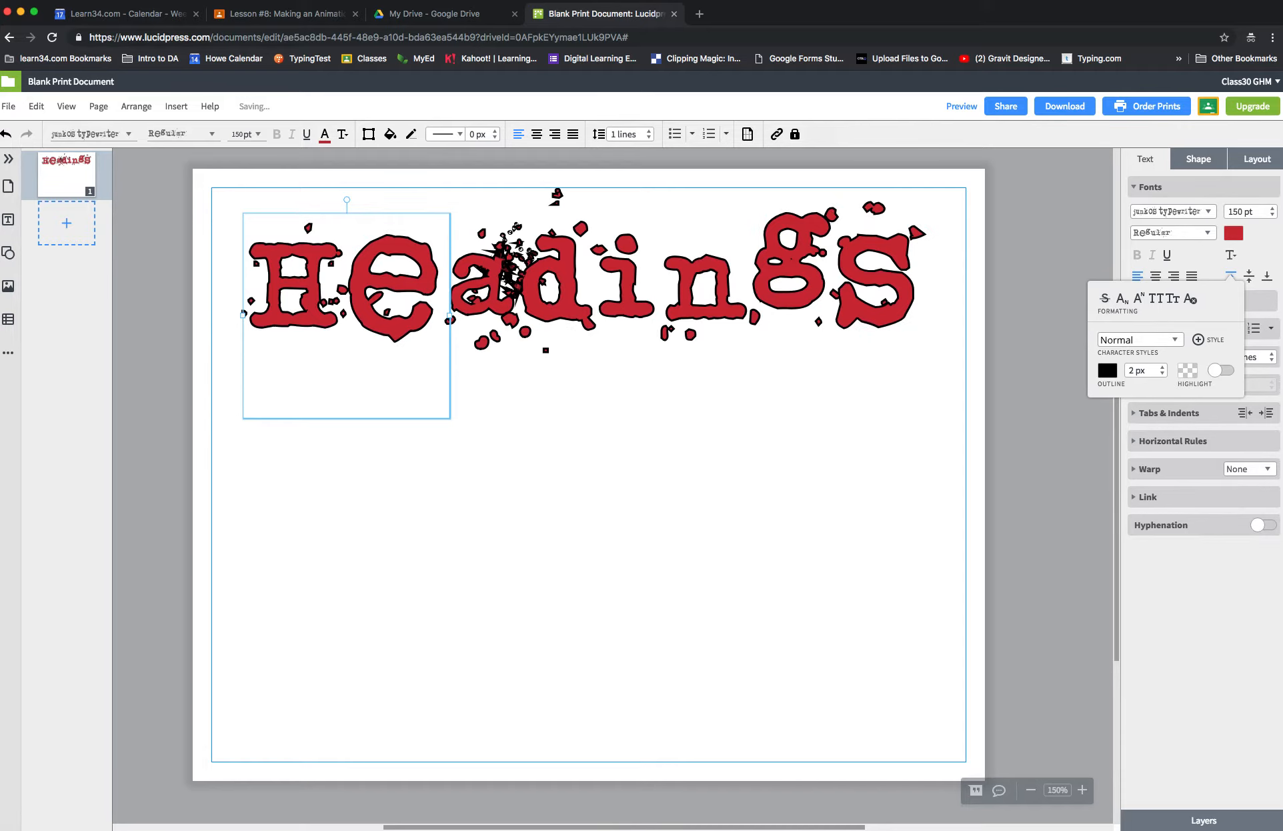
click(1163, 373)
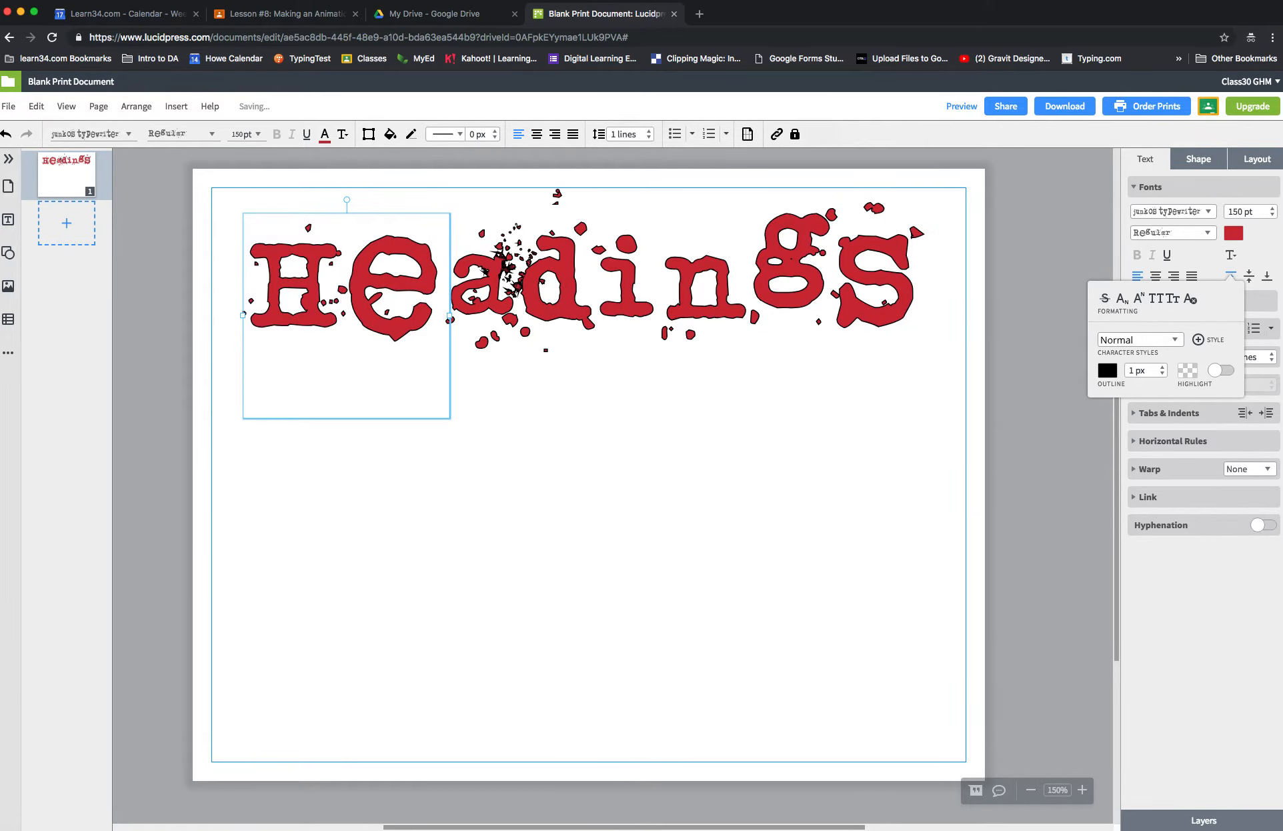
click(1042, 408)
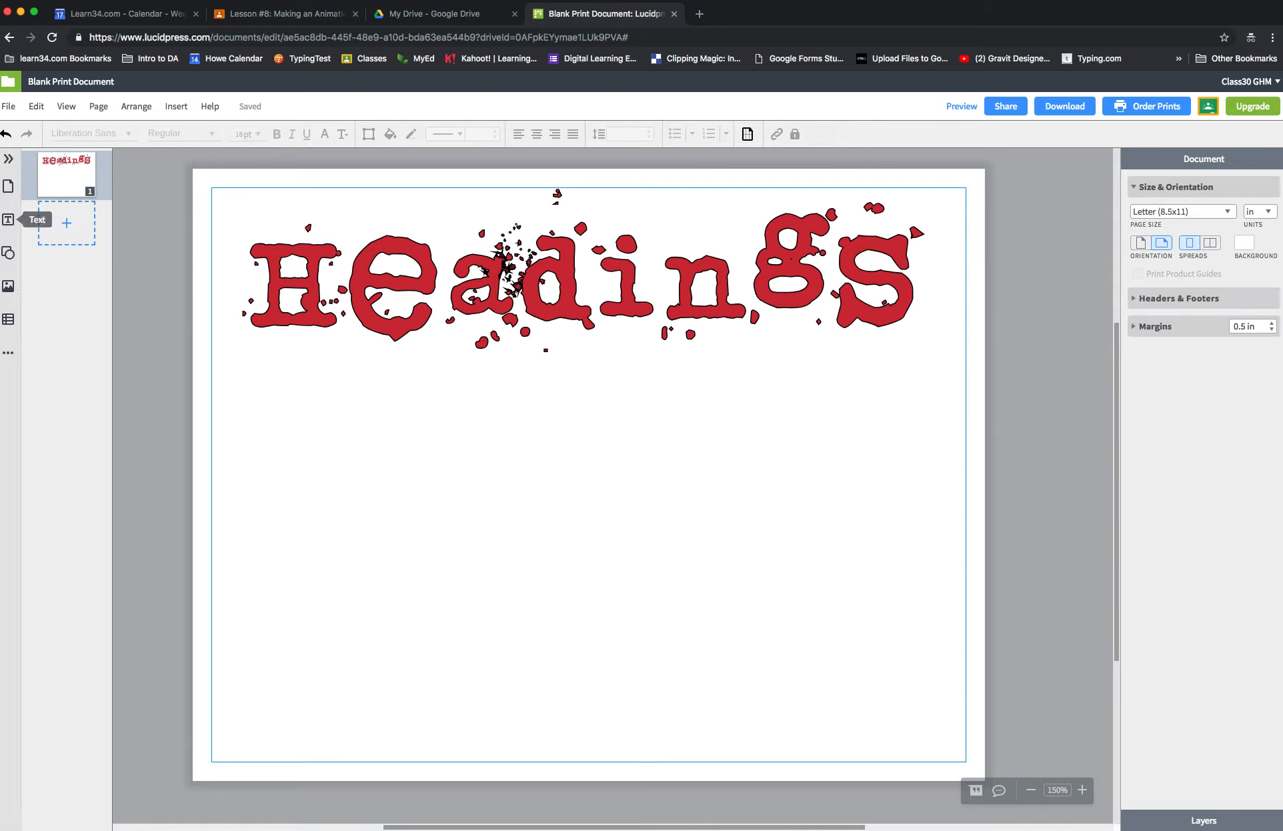
Step: Insert a Sub-headings text box on the page and delete it again
click(8, 219)
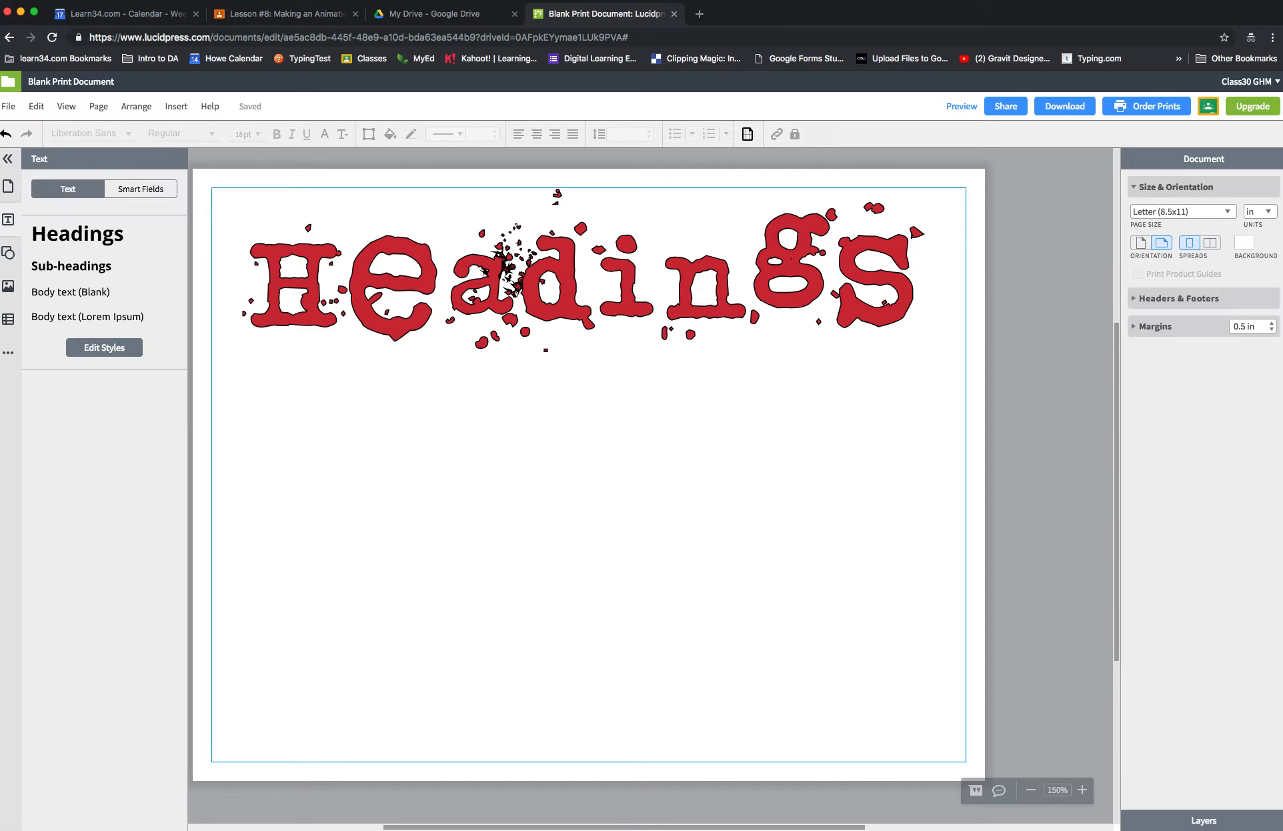
click(72, 265)
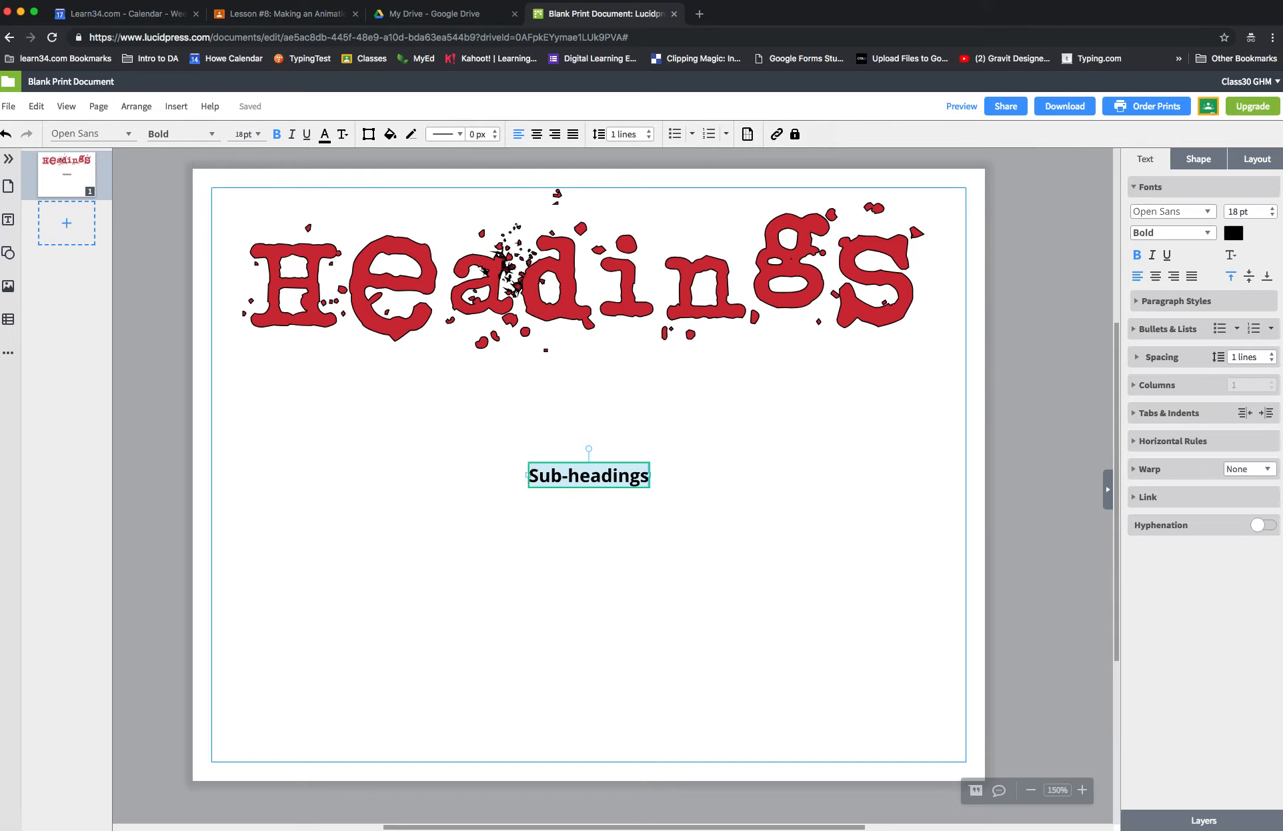
click(589, 566)
click(589, 475)
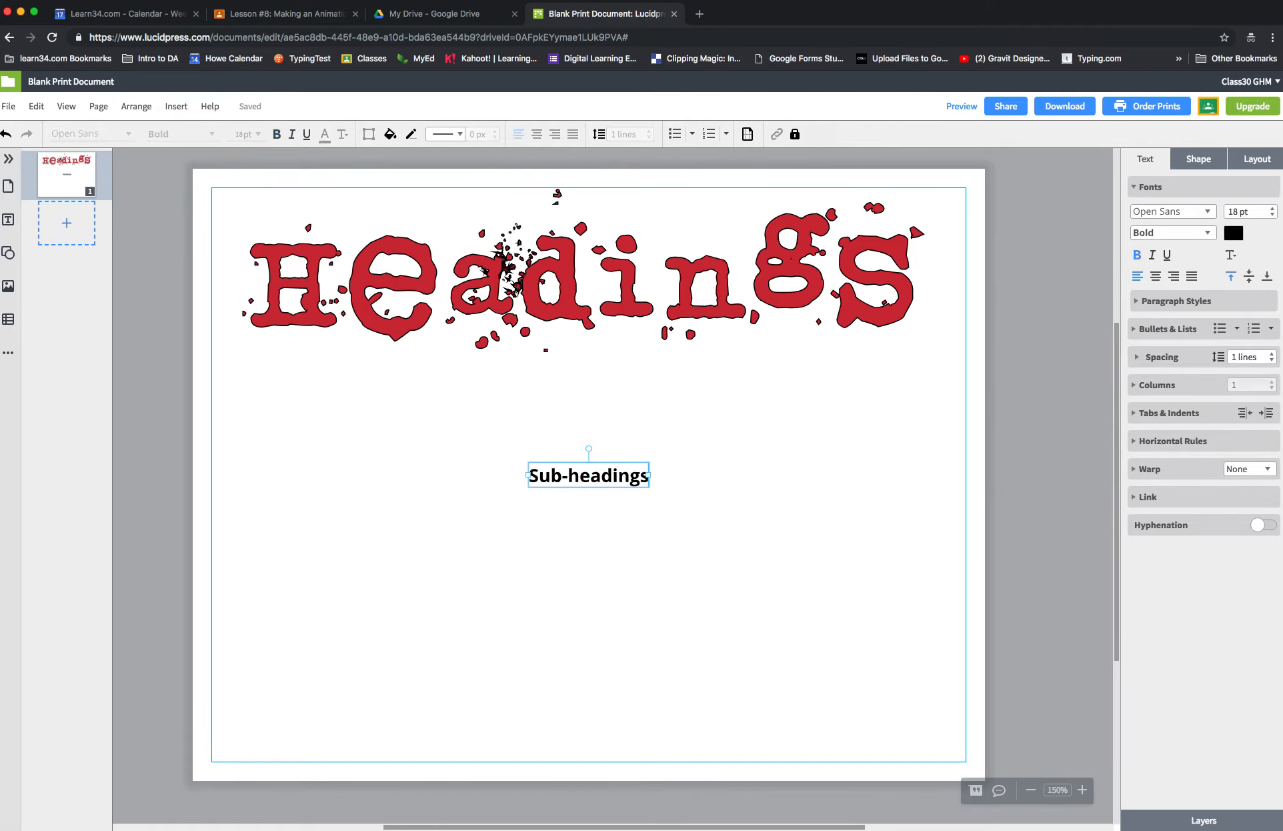
key(BackSpace)
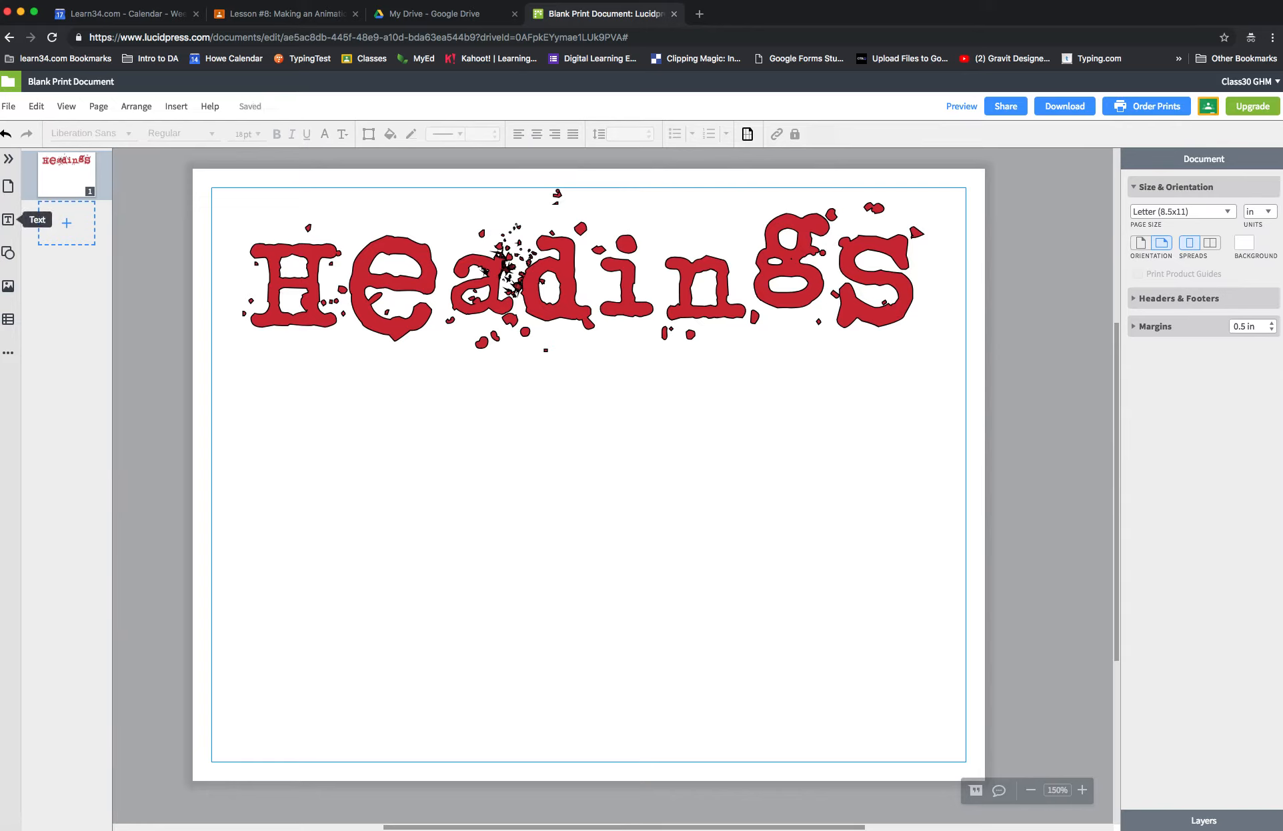
Step: Insert a Lorem Ipsum body text box on the page and leave text editing
click(8, 219)
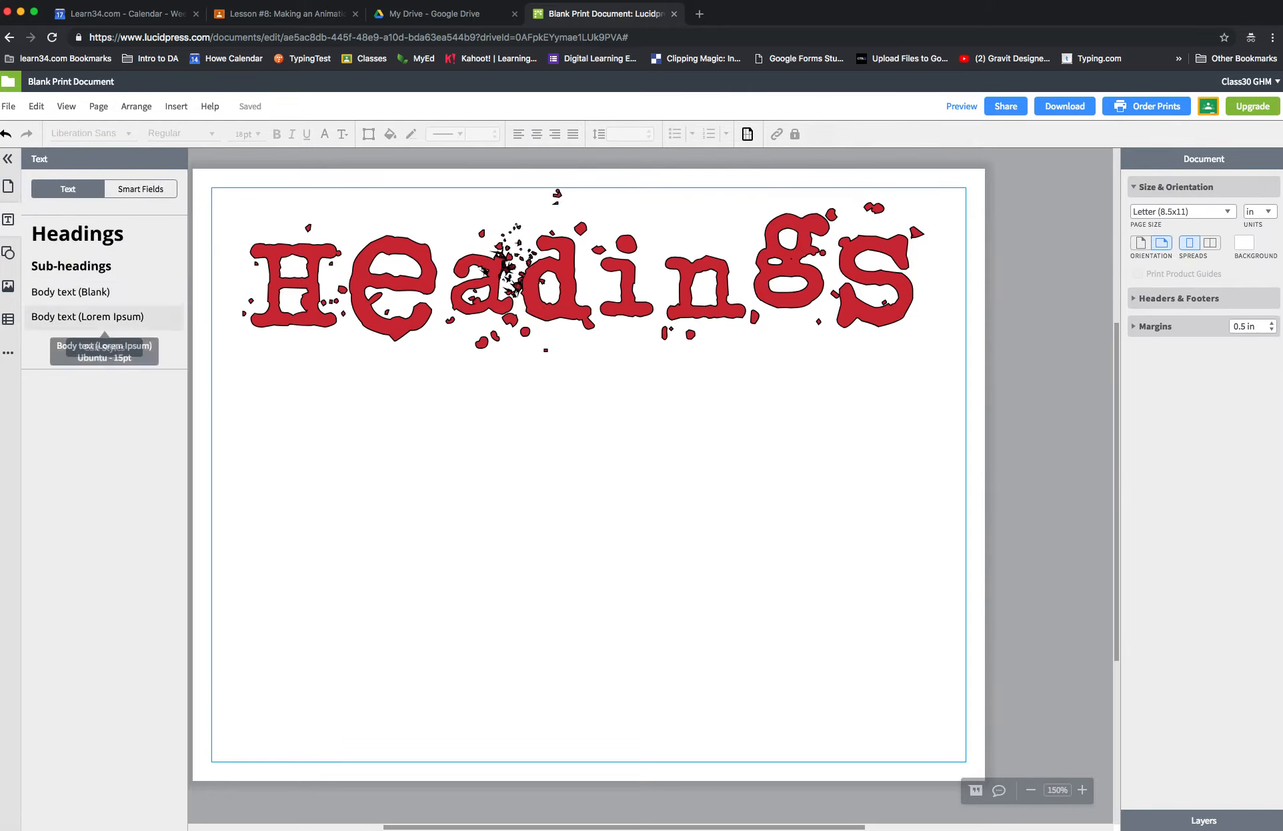
click(87, 316)
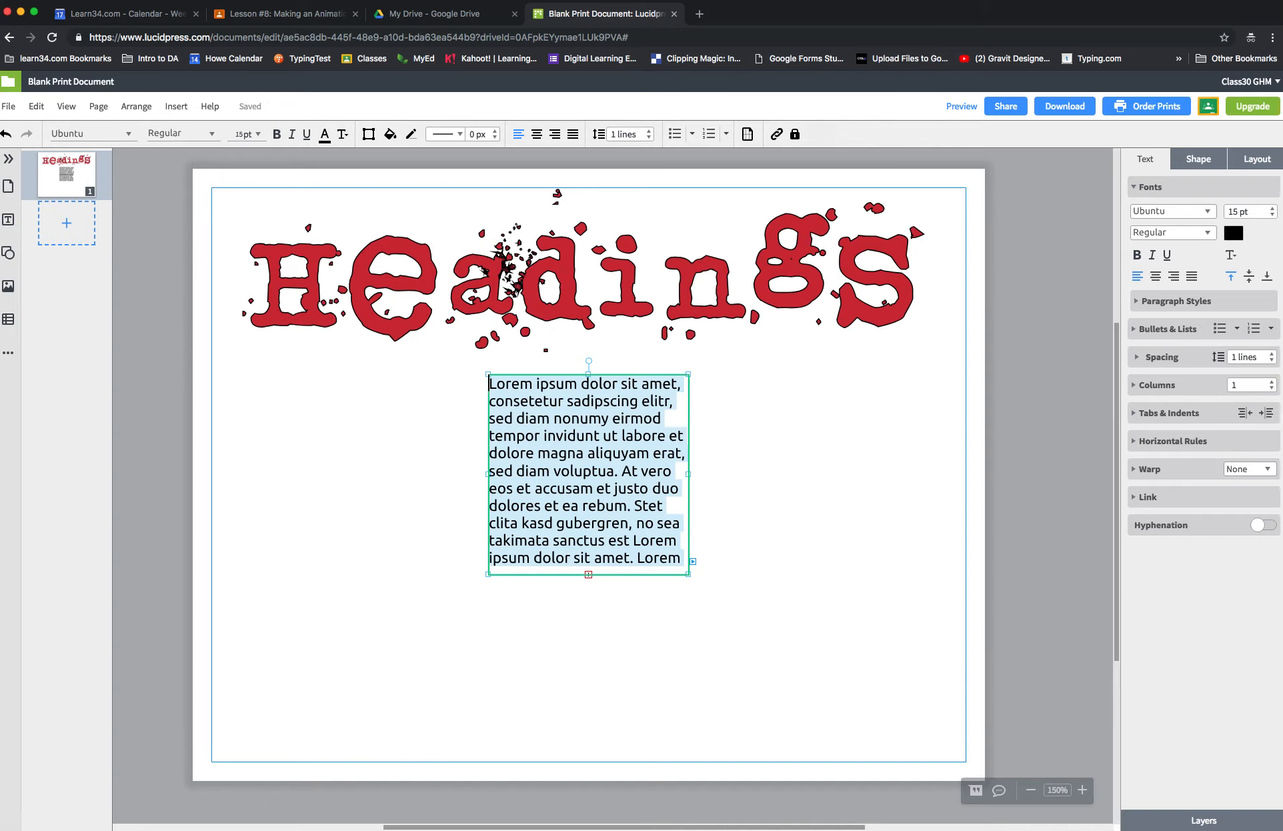
click(767, 480)
Step: Move the body text box to the bottom margin of the page and widen it into a broad, low block
drag(588, 474, 588, 642)
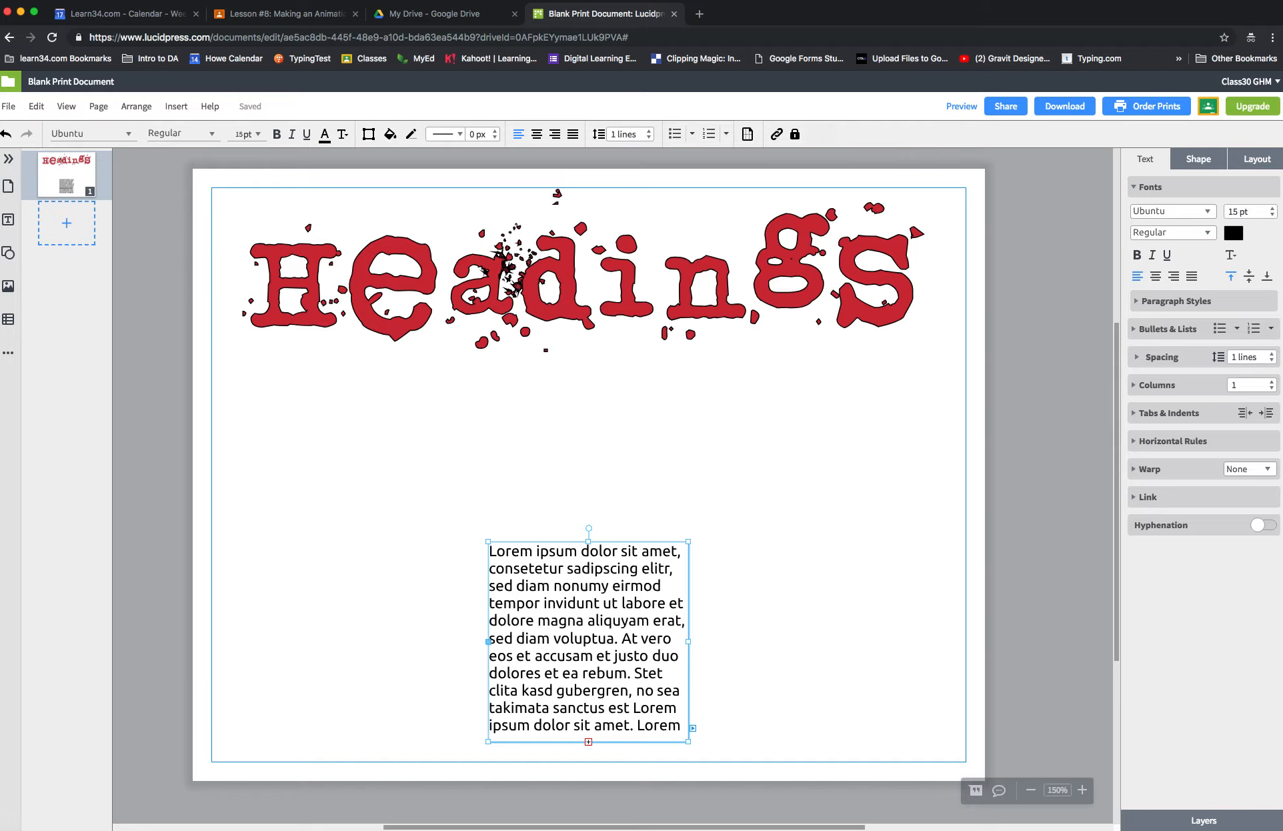
drag(489, 541, 344, 590)
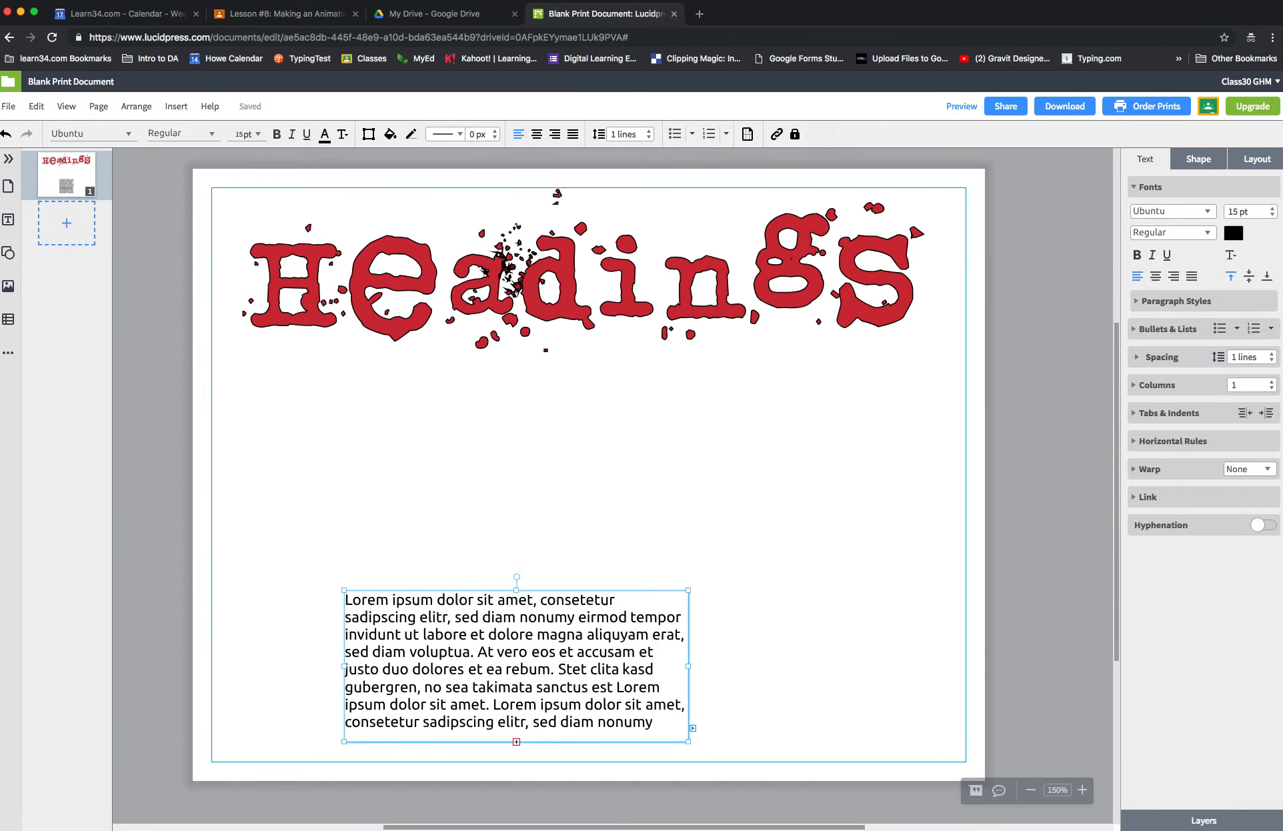
drag(687, 666, 907, 666)
drag(787, 667, 767, 686)
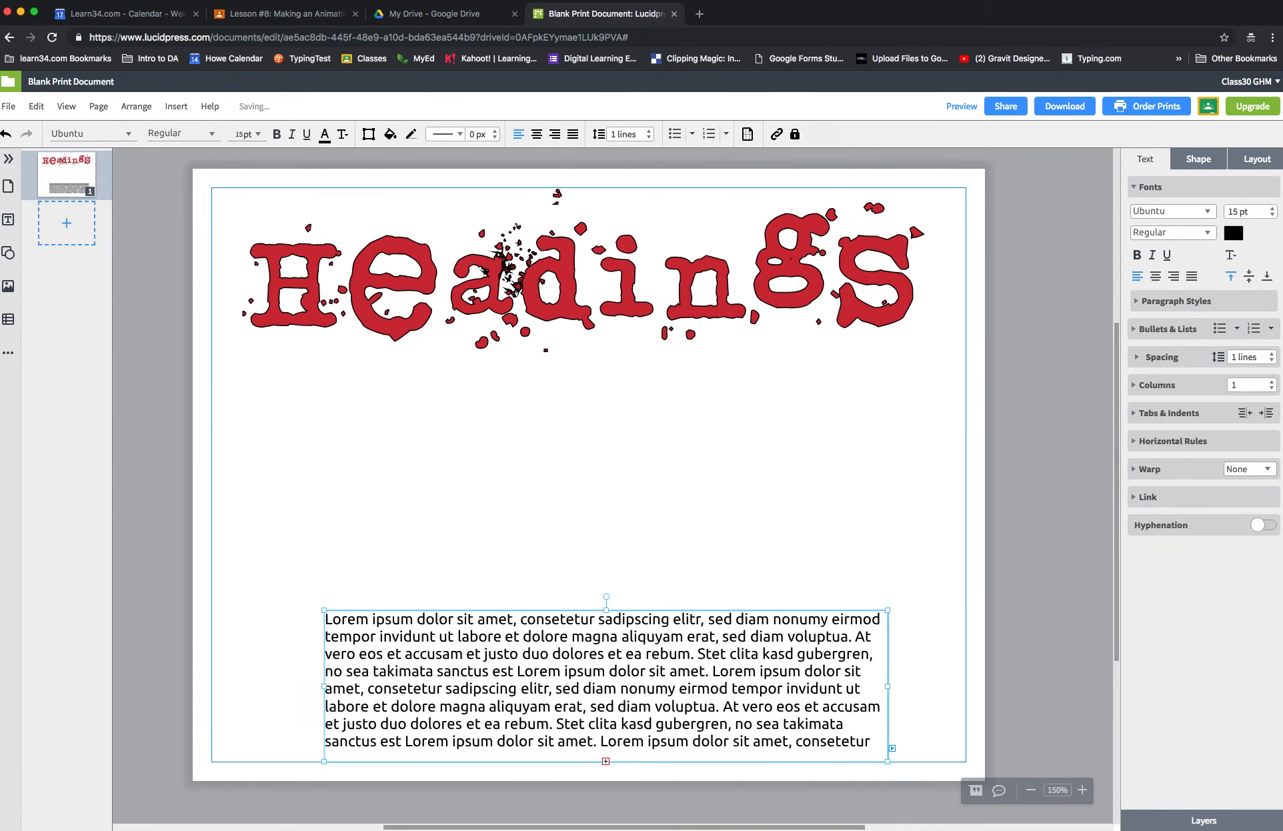
click(747, 507)
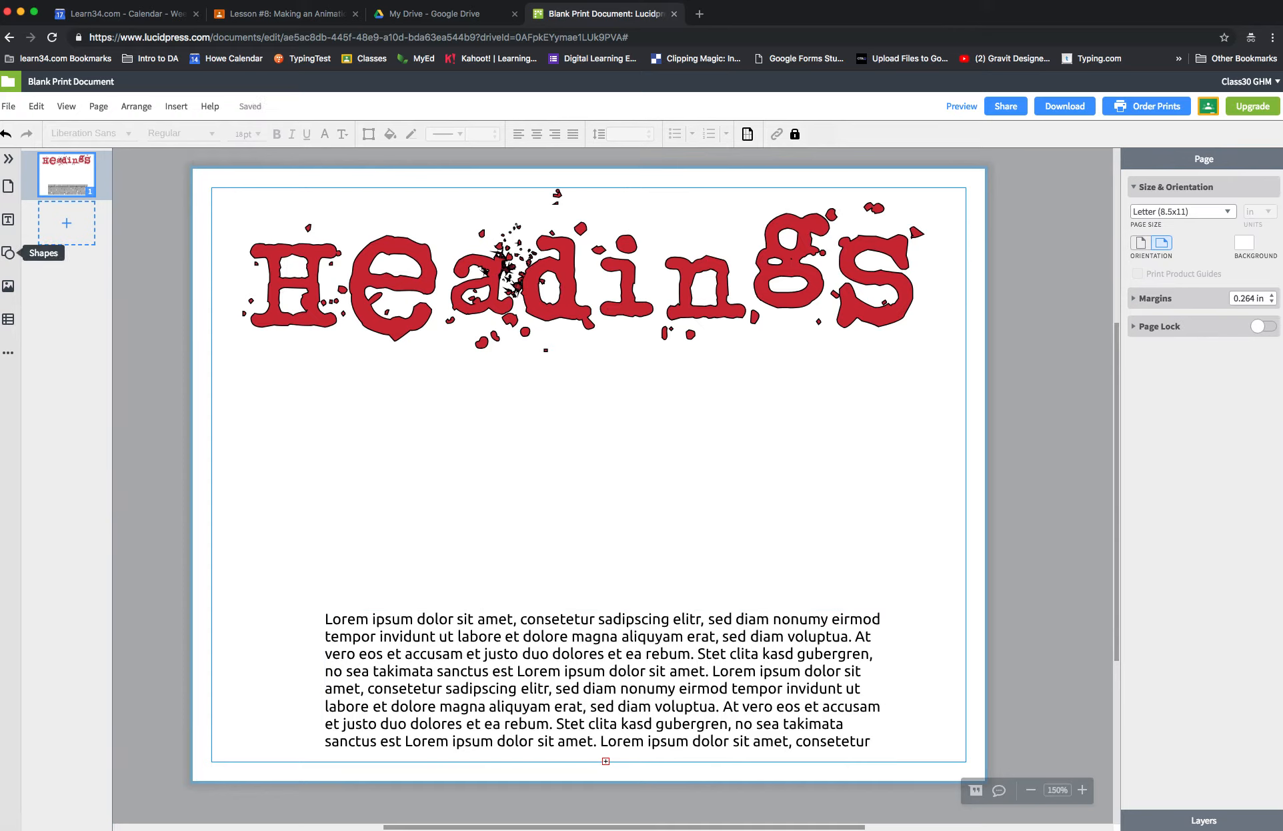
Step: Add a square shape below the left end of the heading and fill it with green
click(8, 253)
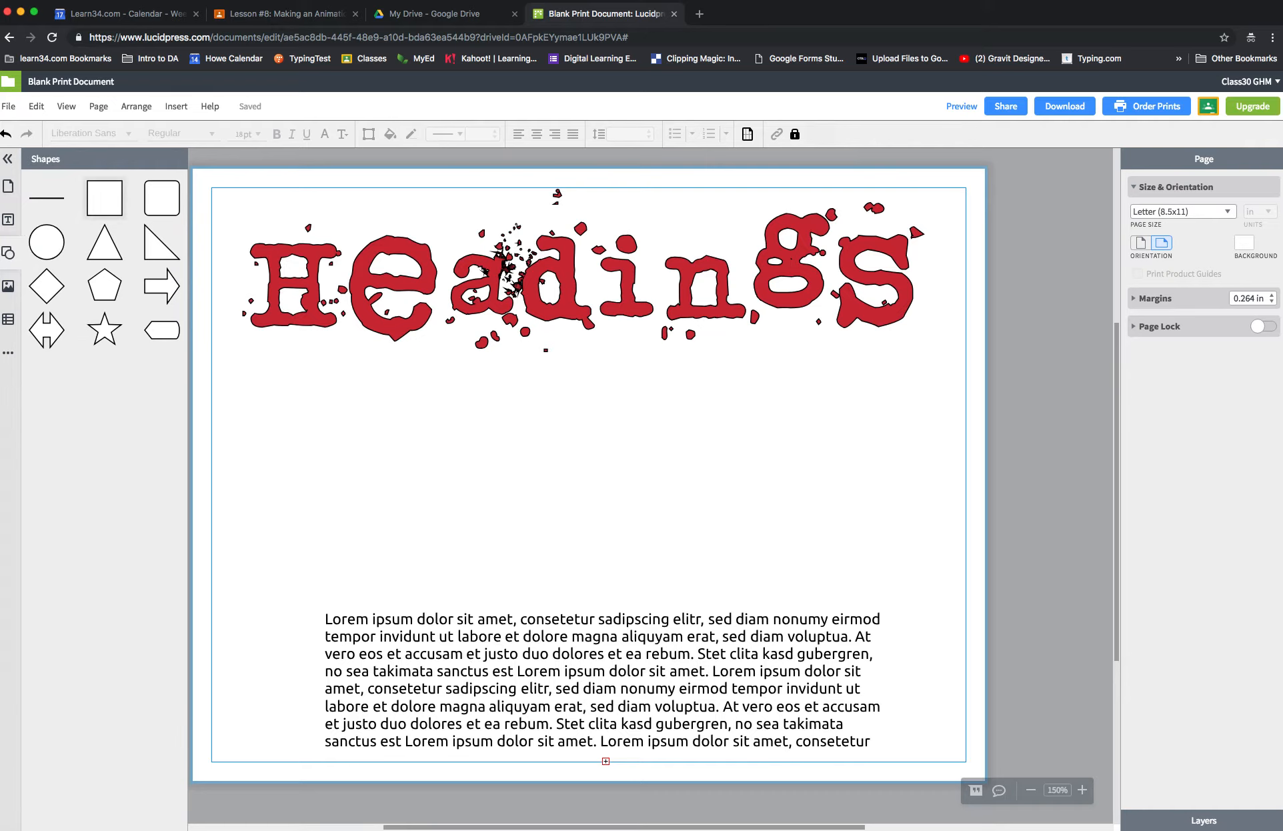
click(104, 198)
drag(589, 474, 332, 455)
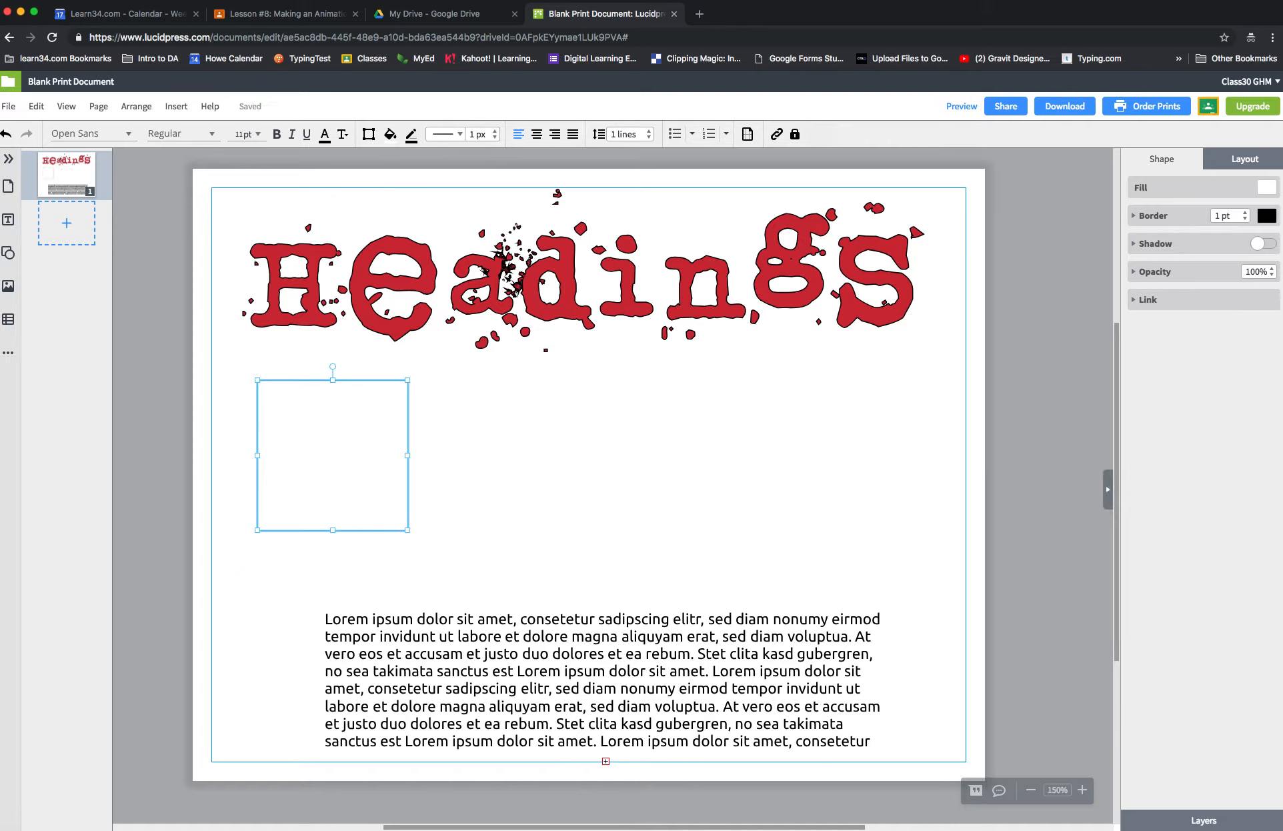
click(1267, 188)
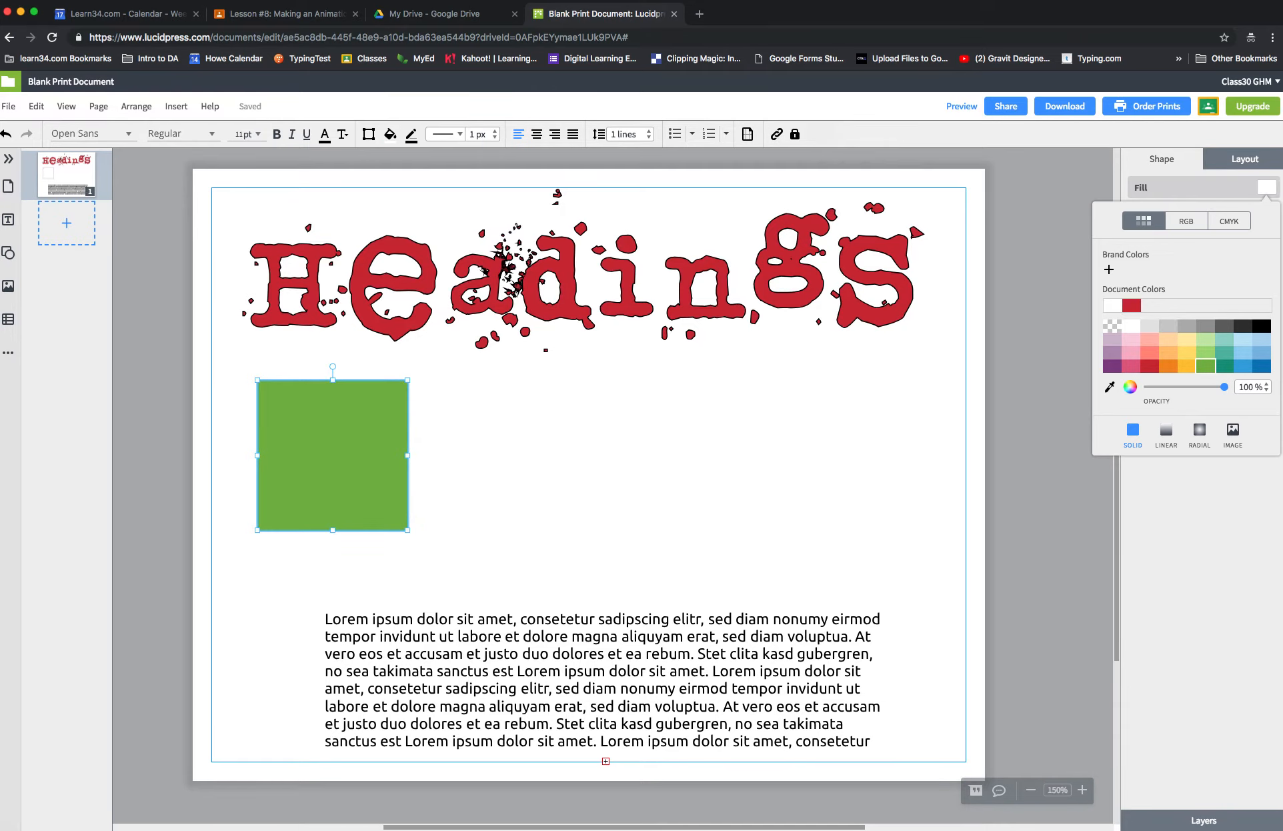
click(1206, 365)
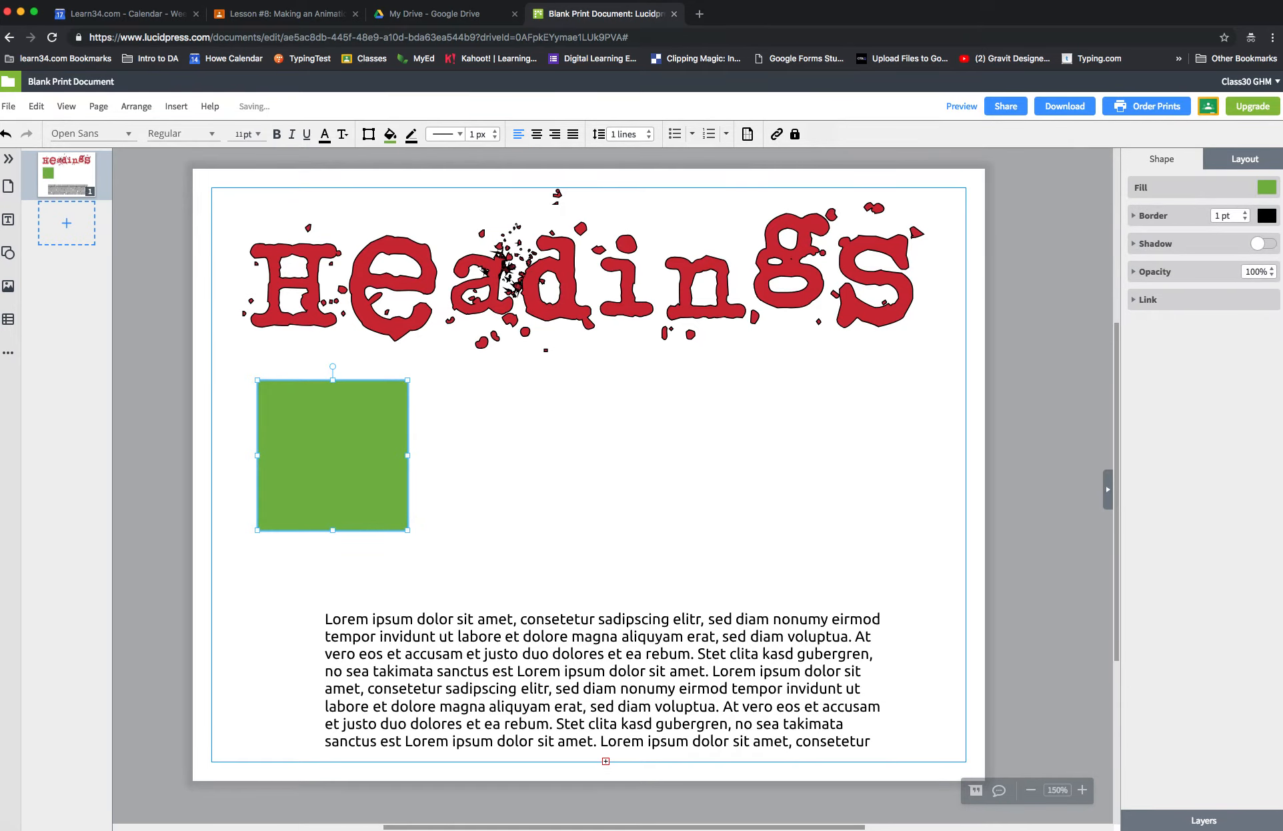
Step: Give the green square a 4 pt dashed border in red
click(1245, 213)
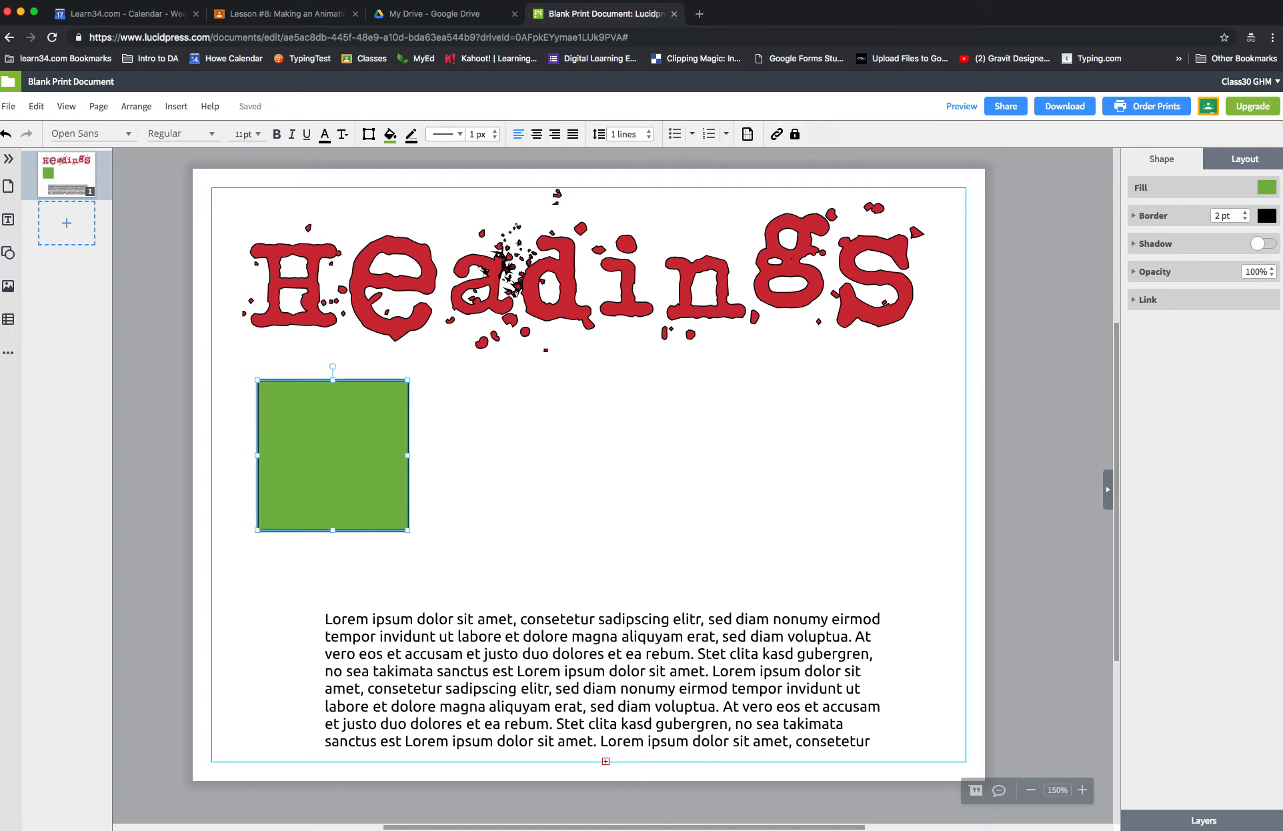
click(1245, 213)
click(1245, 212)
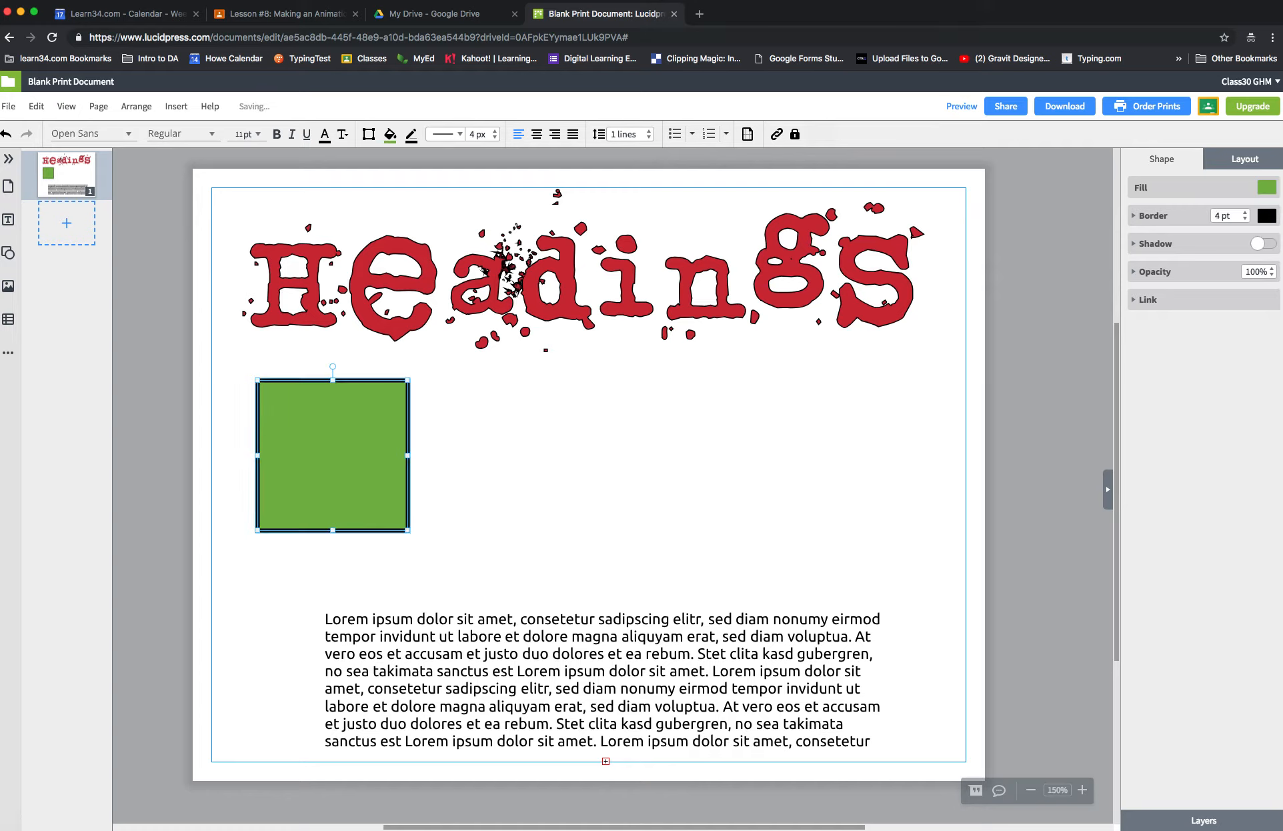
click(1135, 215)
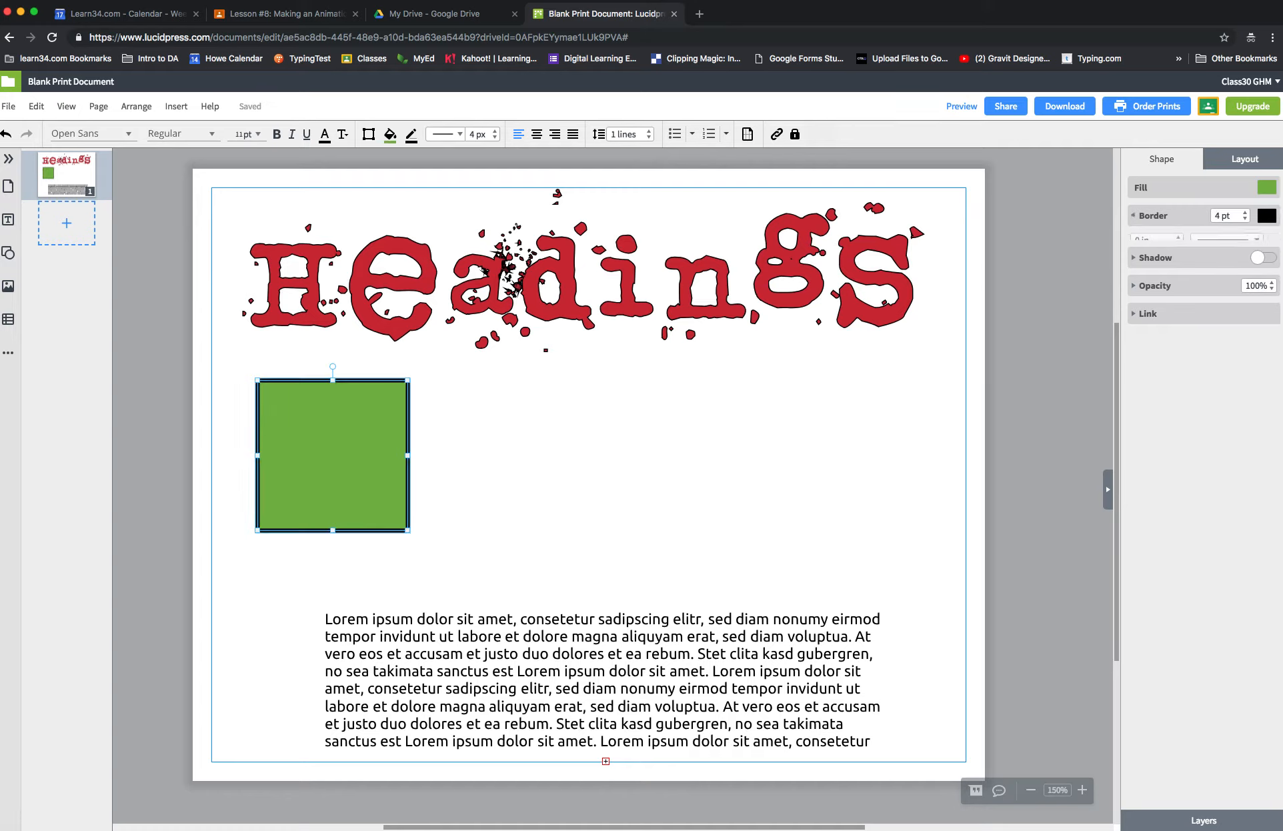
click(1227, 240)
click(1227, 268)
click(1267, 215)
click(1177, 267)
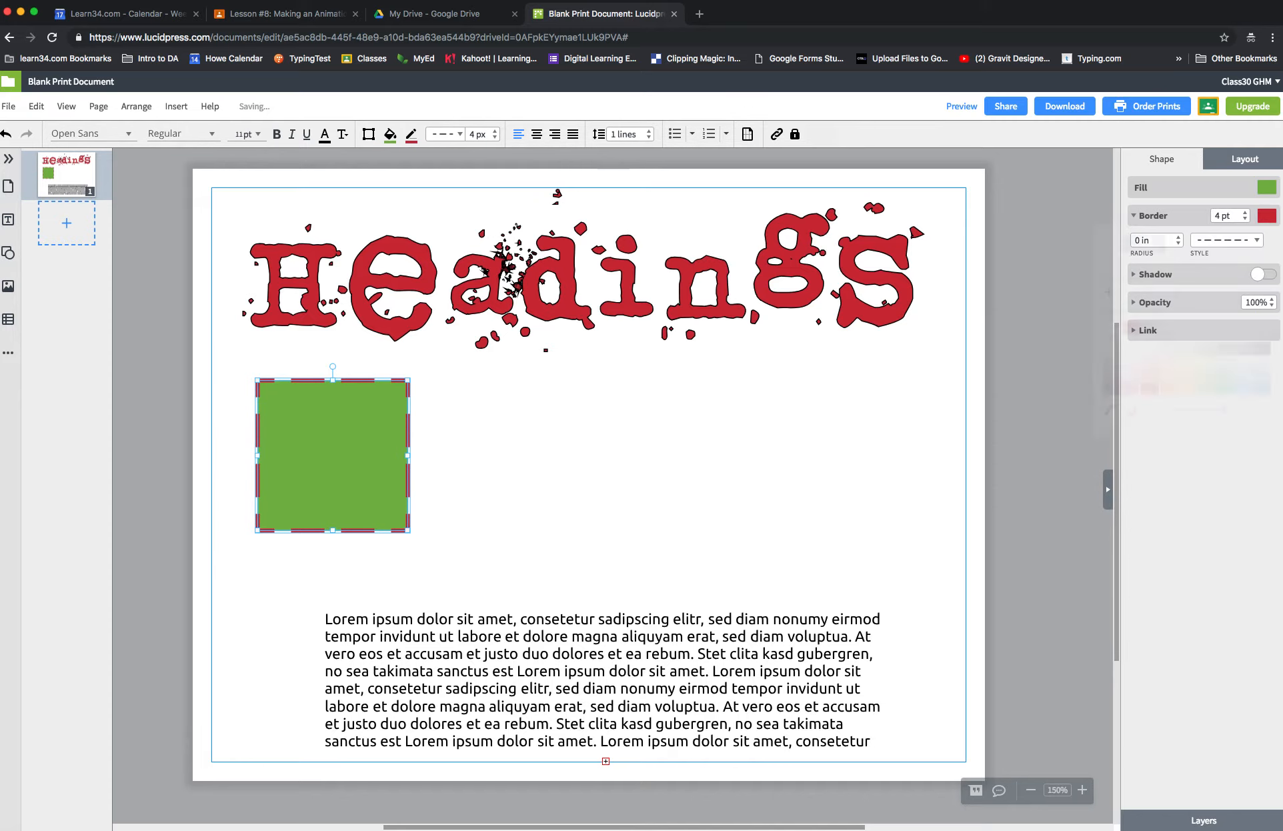
Step: Lower the green square's border opacity to 32% and its fill opacity to 46%
click(1266, 216)
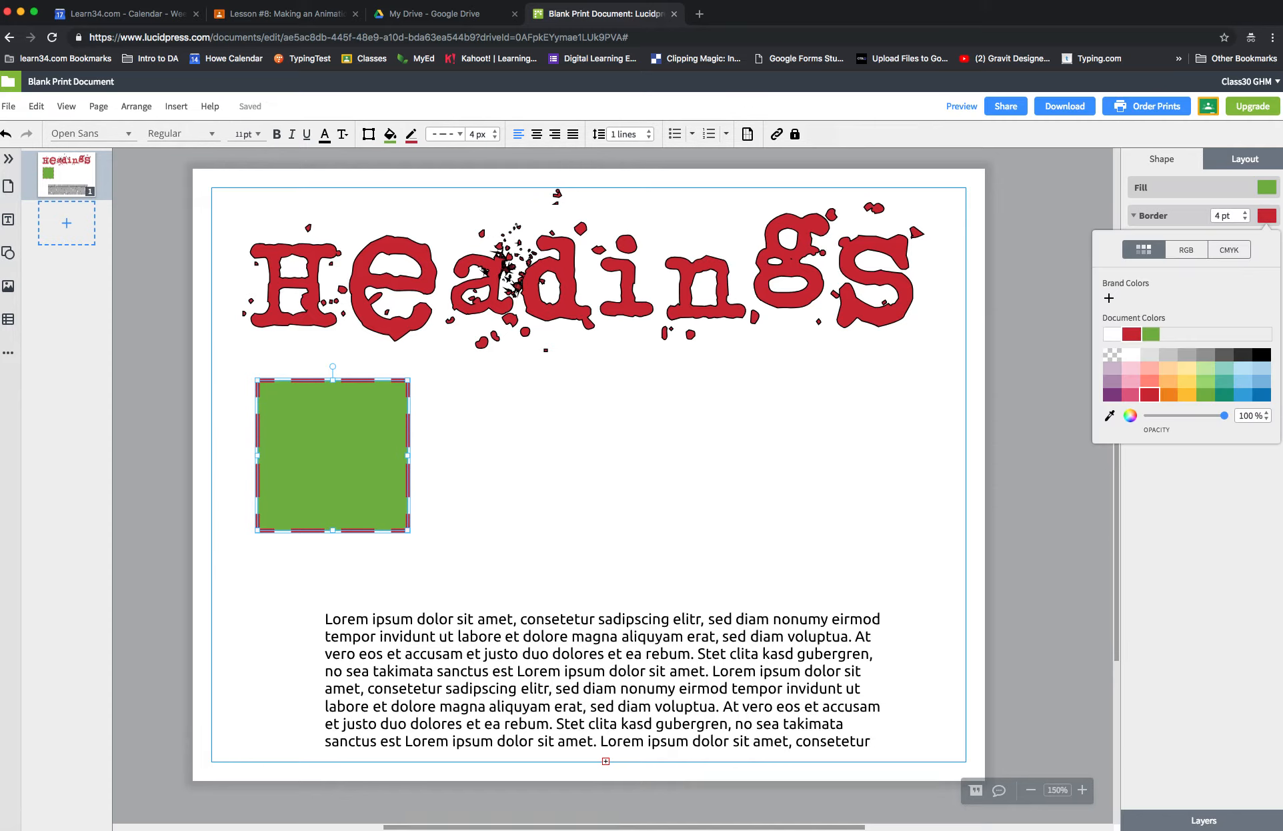
drag(1225, 416, 1169, 415)
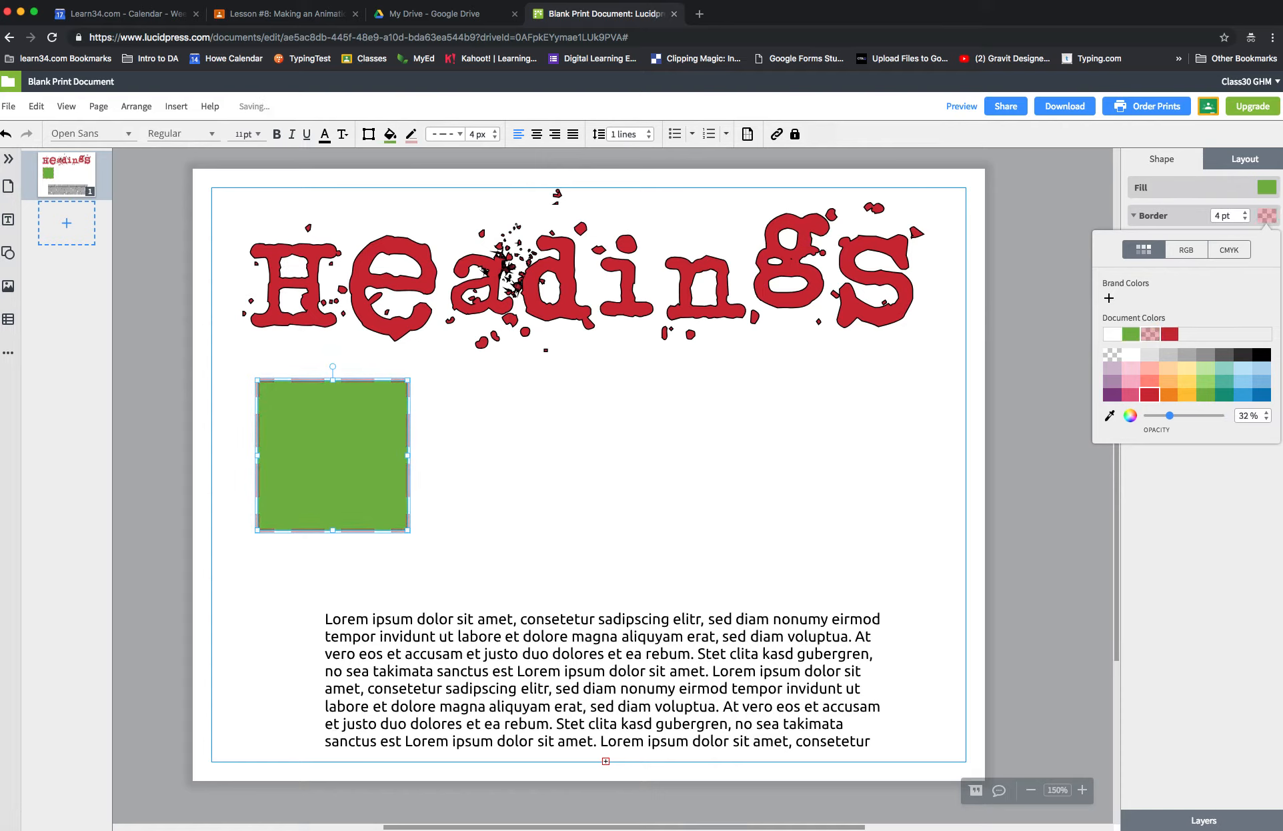
click(1267, 187)
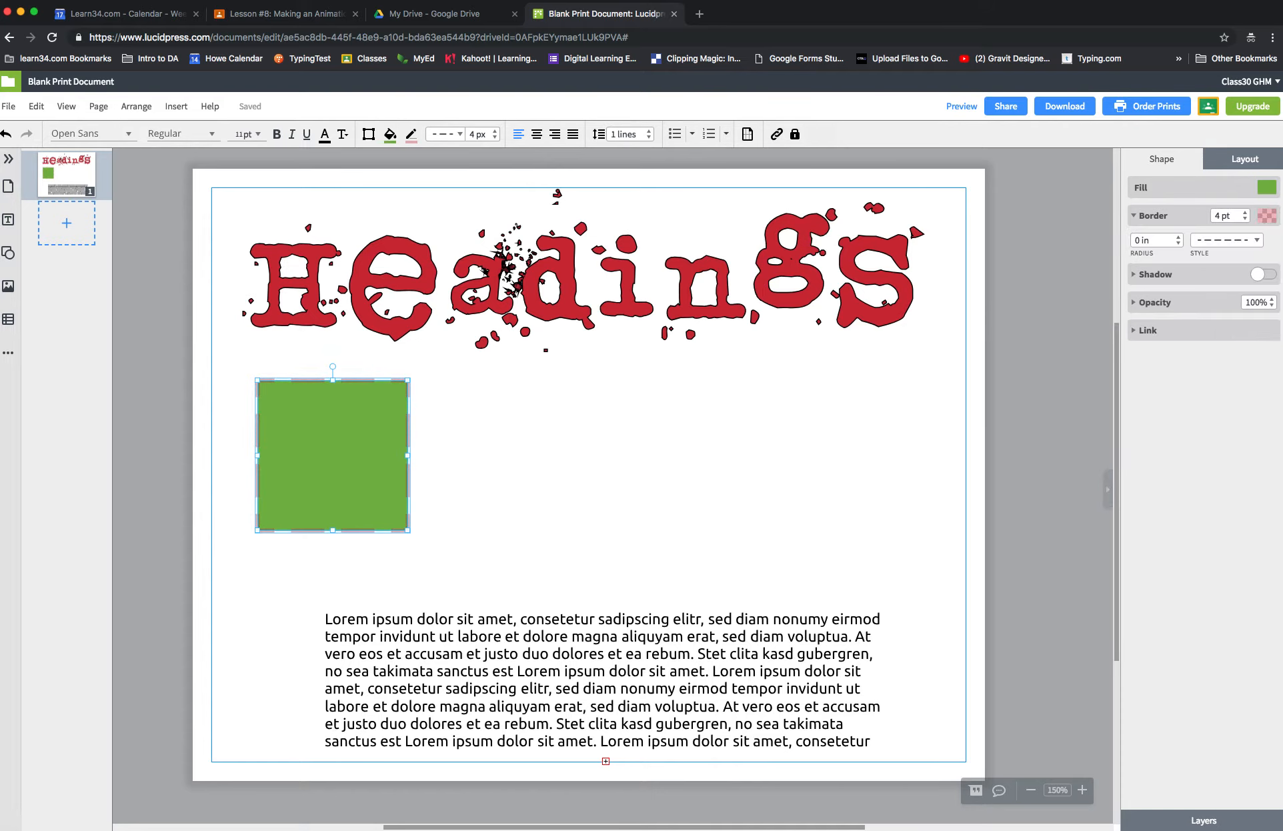
click(1266, 188)
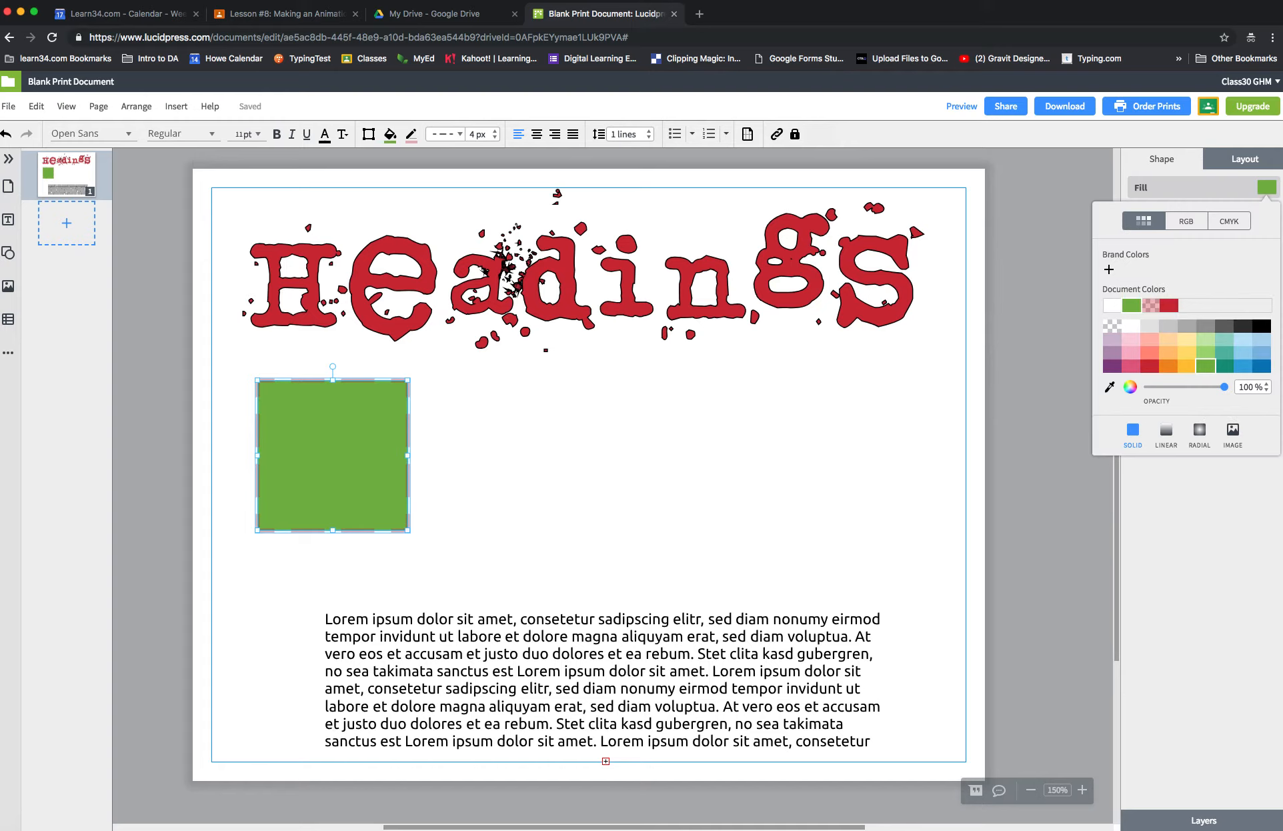
drag(1225, 387, 1182, 387)
Step: Move the square to the page's upper-left margin corner and enlarge it to cover the "He" of the heading
drag(332, 455, 287, 263)
drag(362, 337, 440, 378)
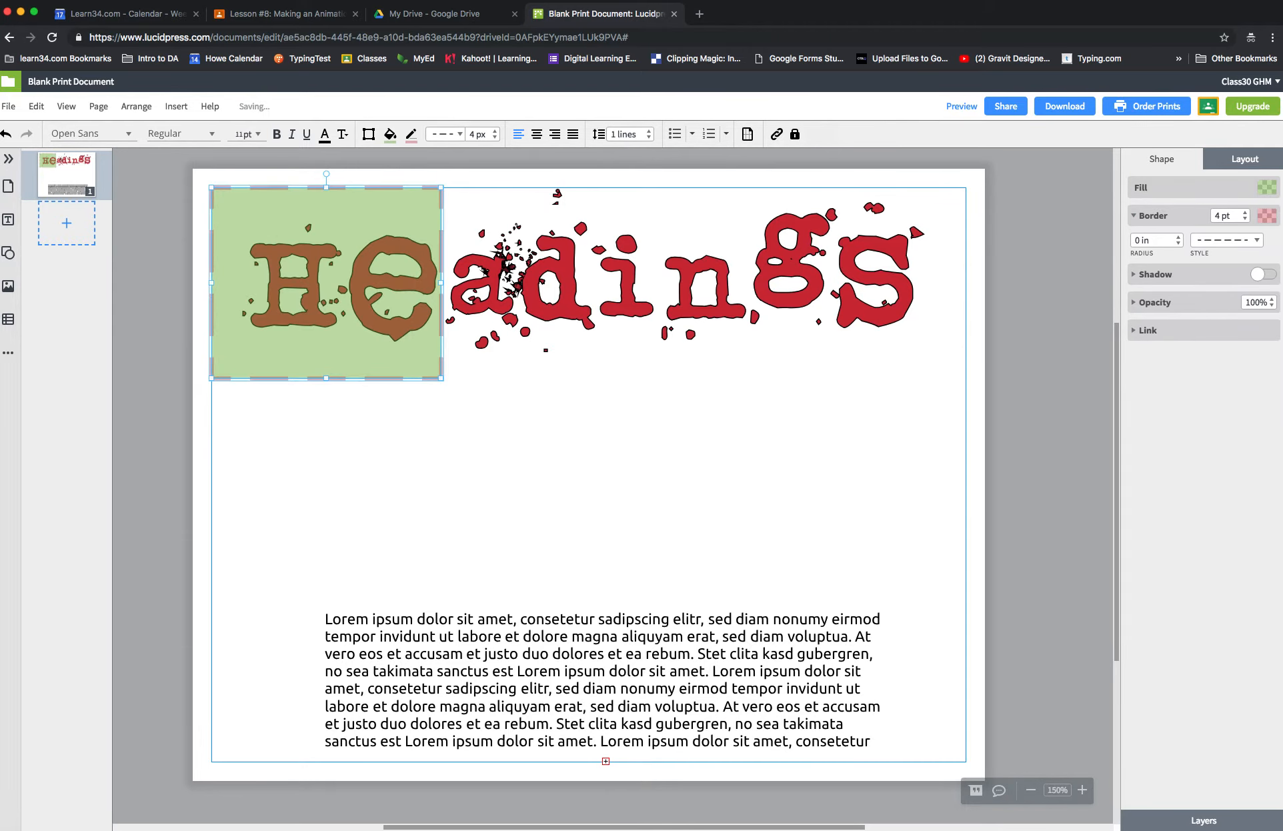
click(527, 460)
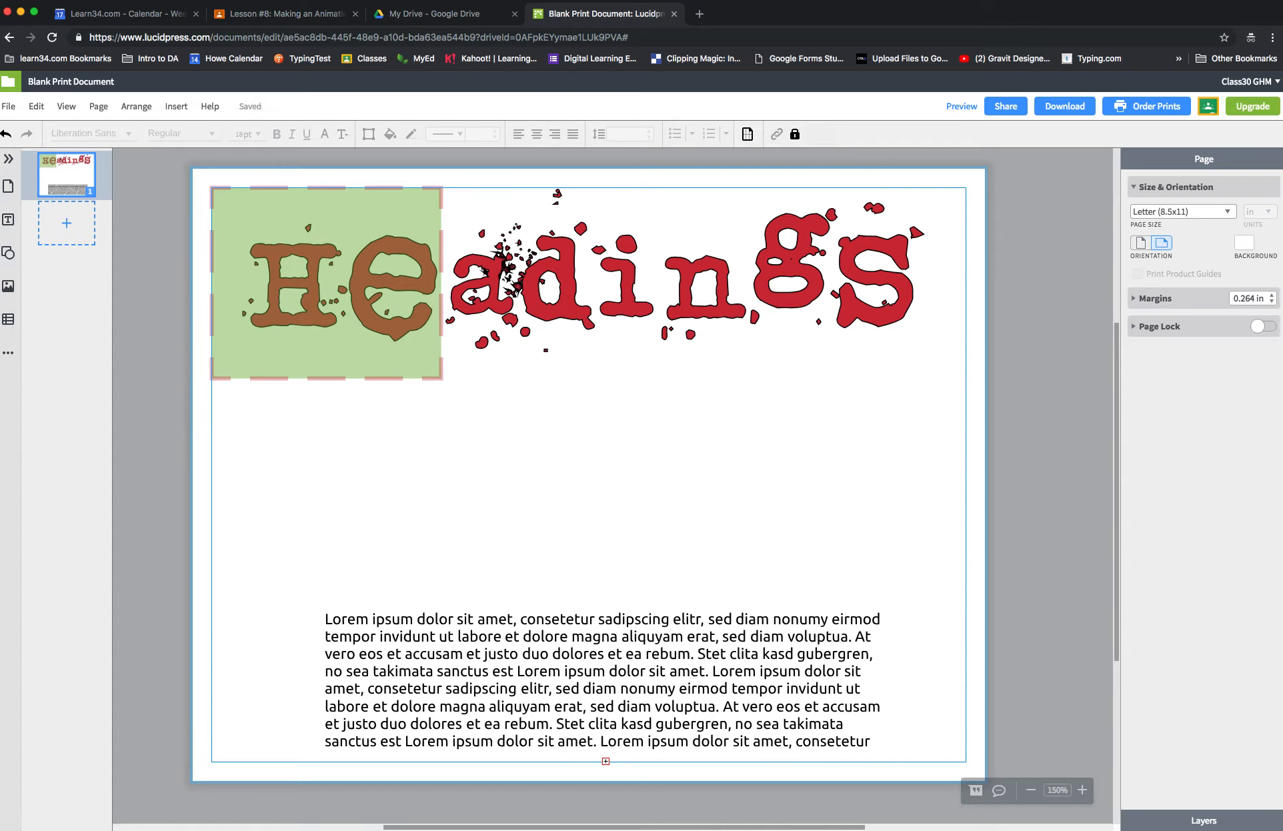
Step: Set the green shape's fill opacity to 100% and stretch the shape across to the right page margin
click(326, 293)
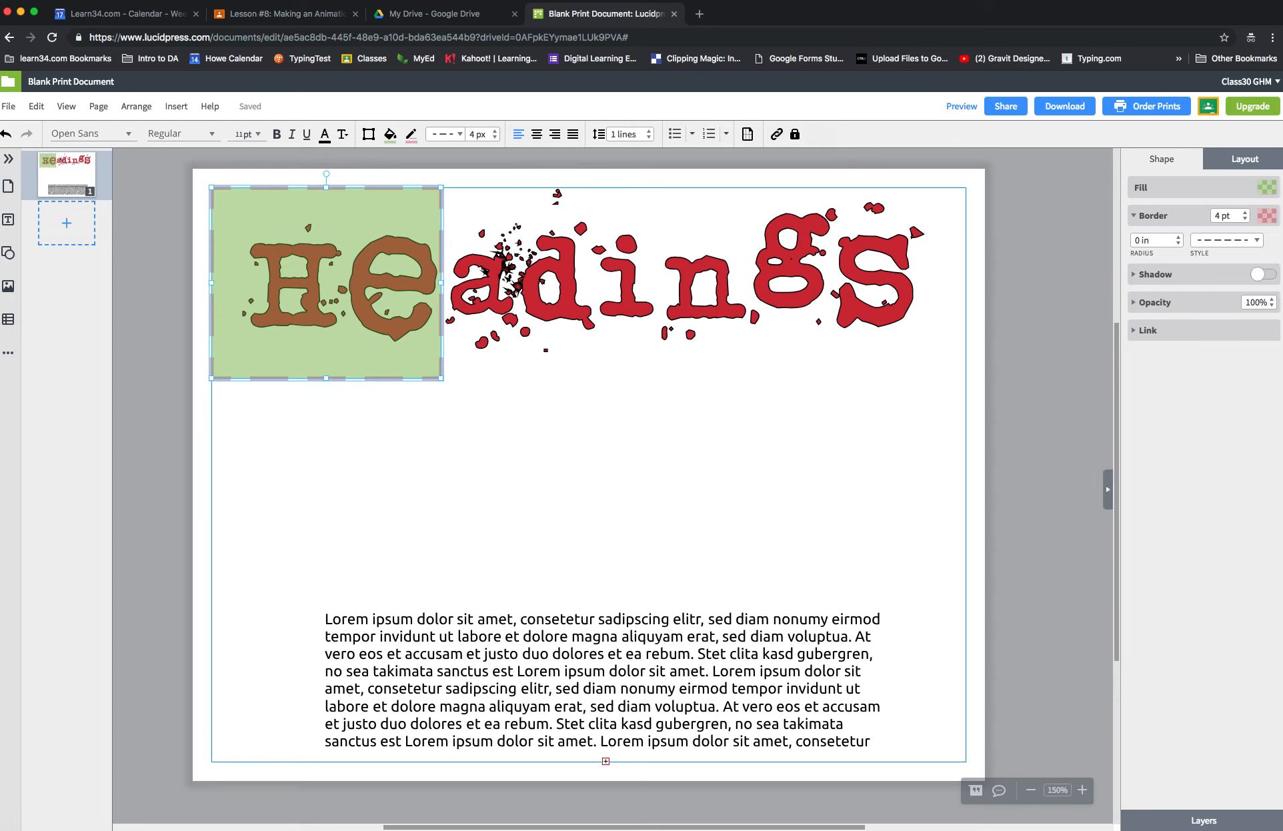
click(1267, 187)
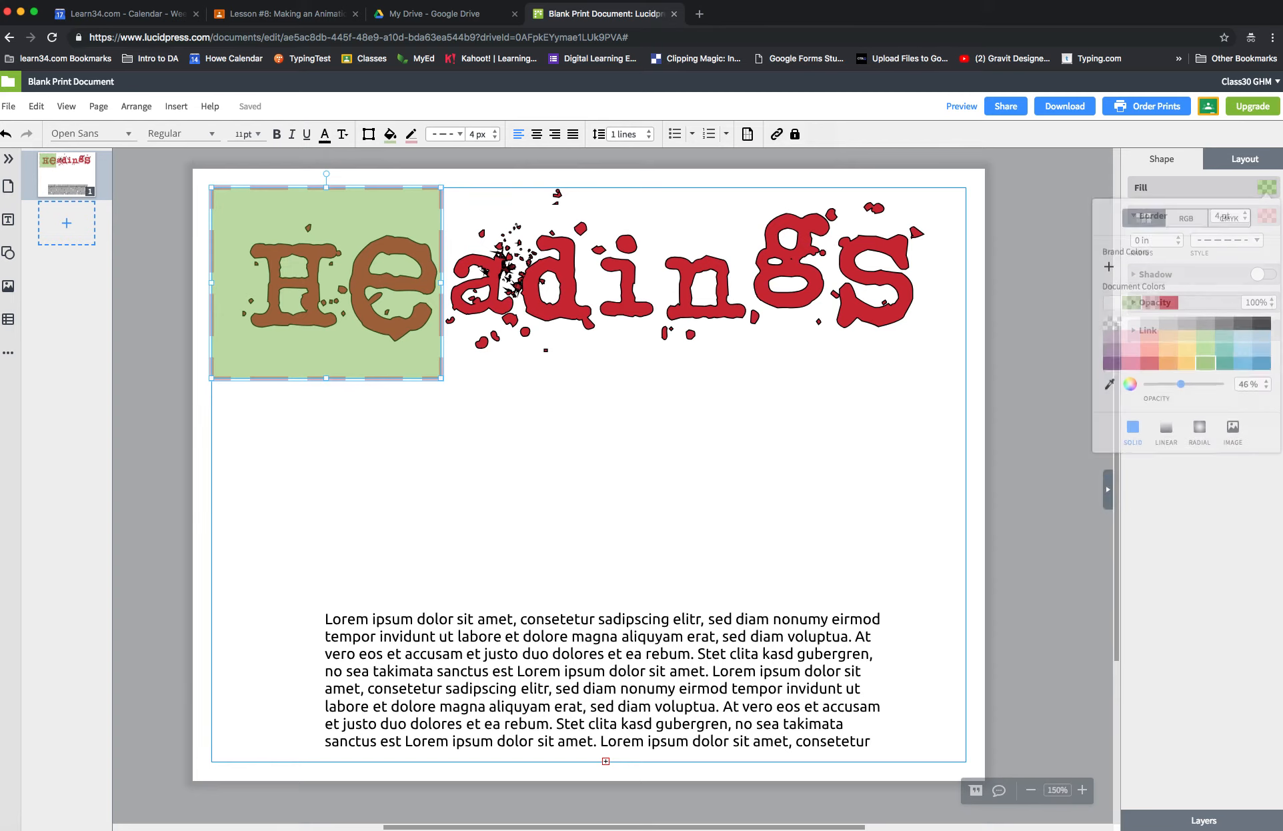
drag(1181, 386, 1224, 387)
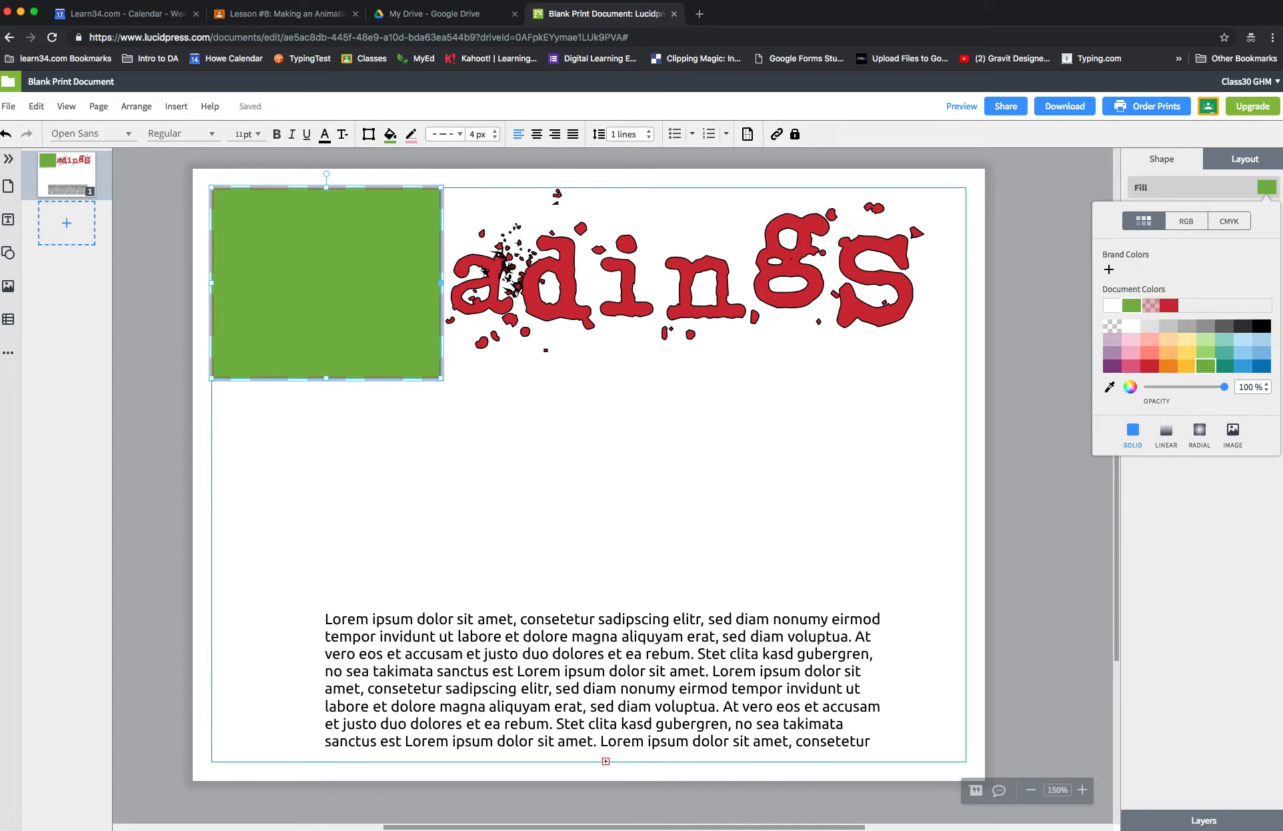
drag(441, 283, 966, 282)
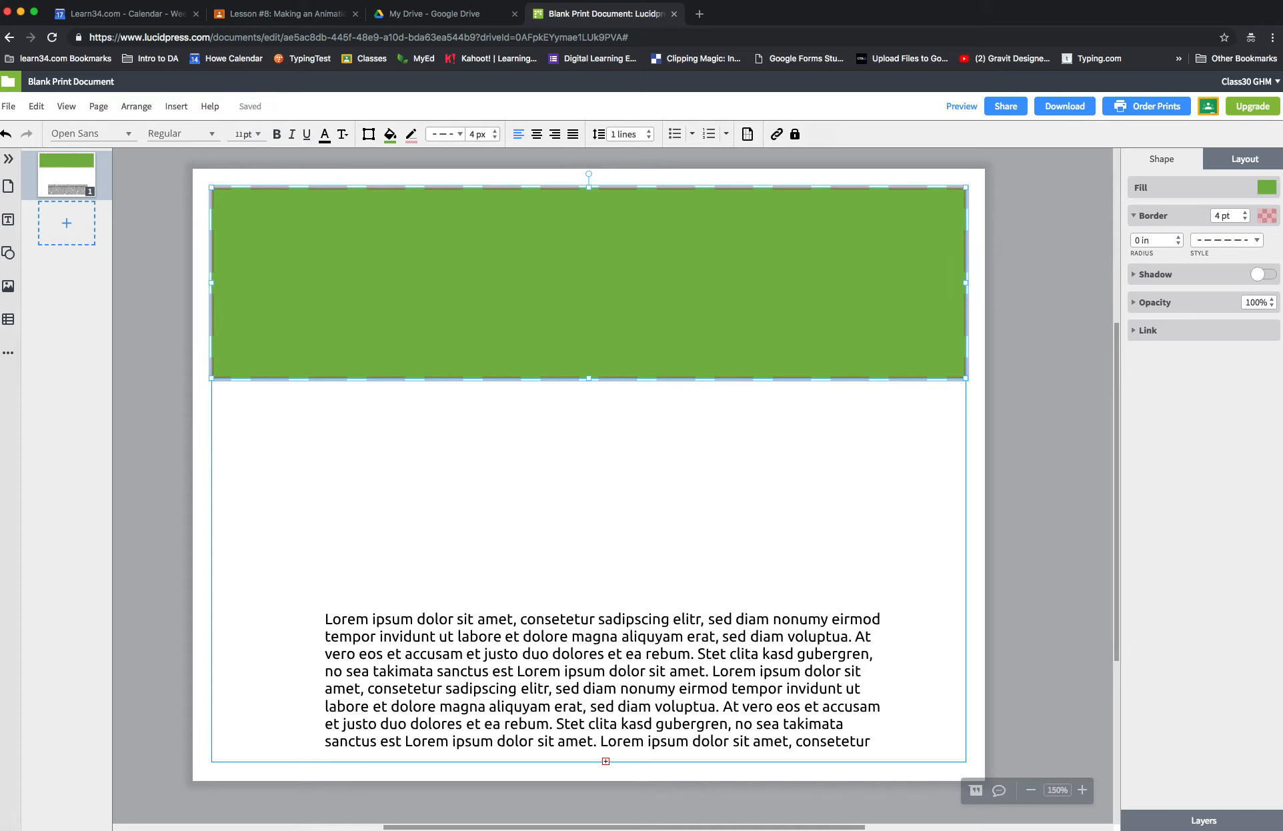
Step: Send the green rectangle to the back, behind the heading letters
click(136, 106)
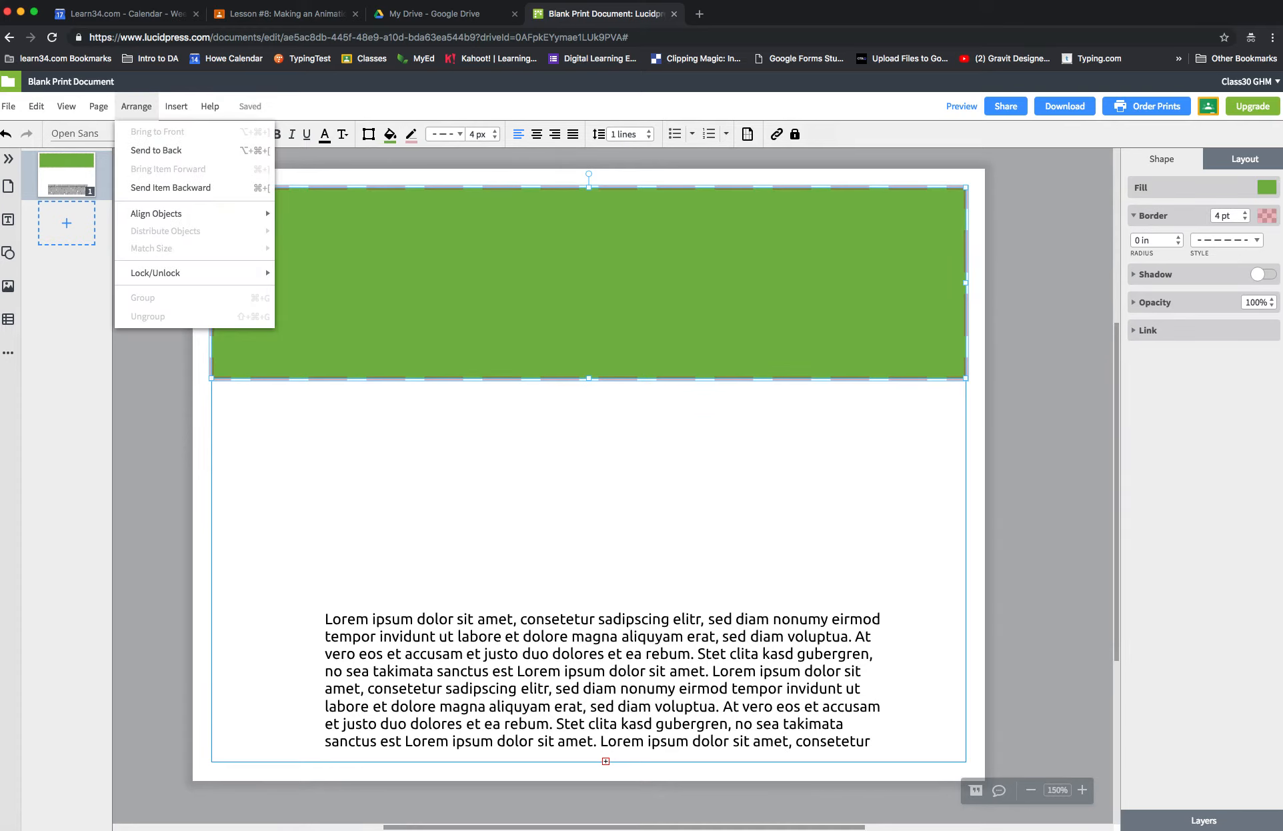
click(156, 151)
click(713, 409)
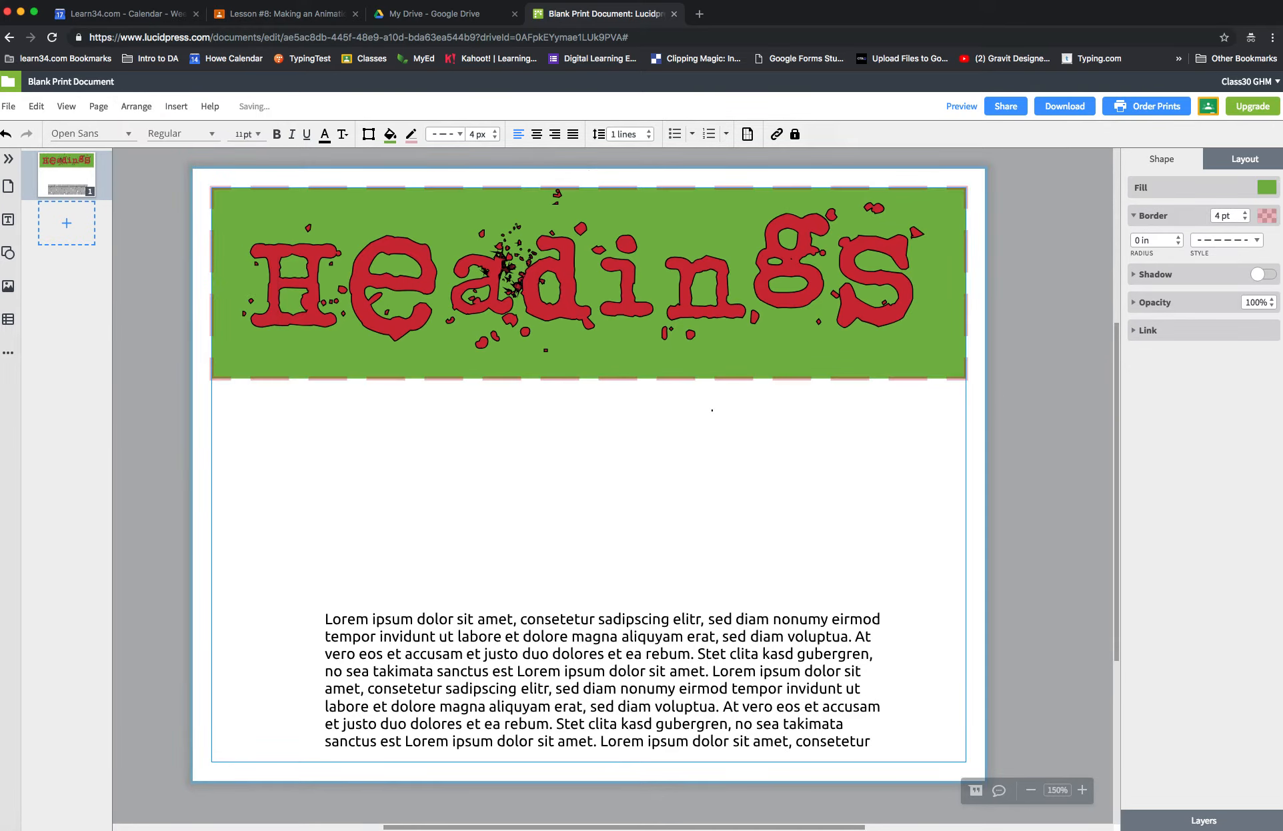
Step: Set the green rectangle's border width to 0 pt and its corner radius to 0.01 in
click(715, 366)
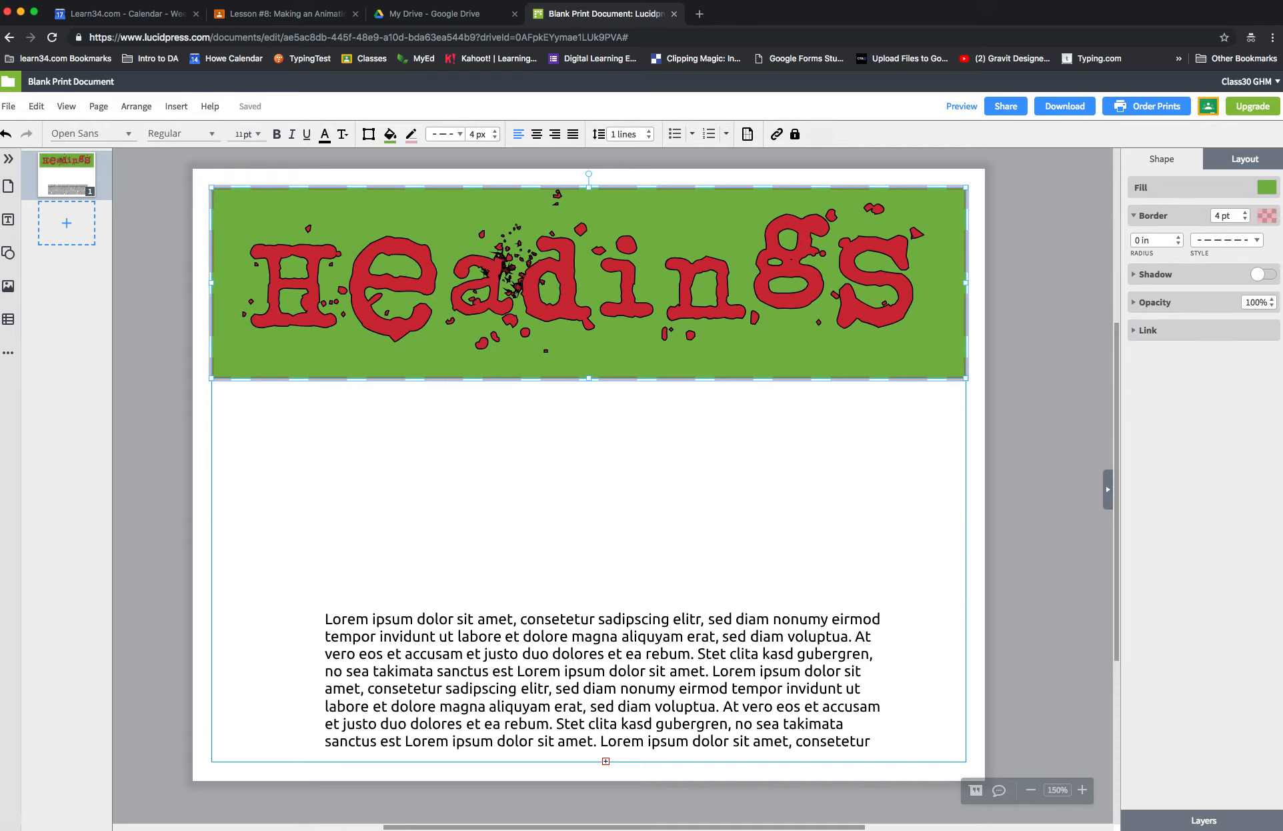
click(1179, 236)
click(1245, 220)
click(1245, 219)
click(1245, 220)
click(1245, 219)
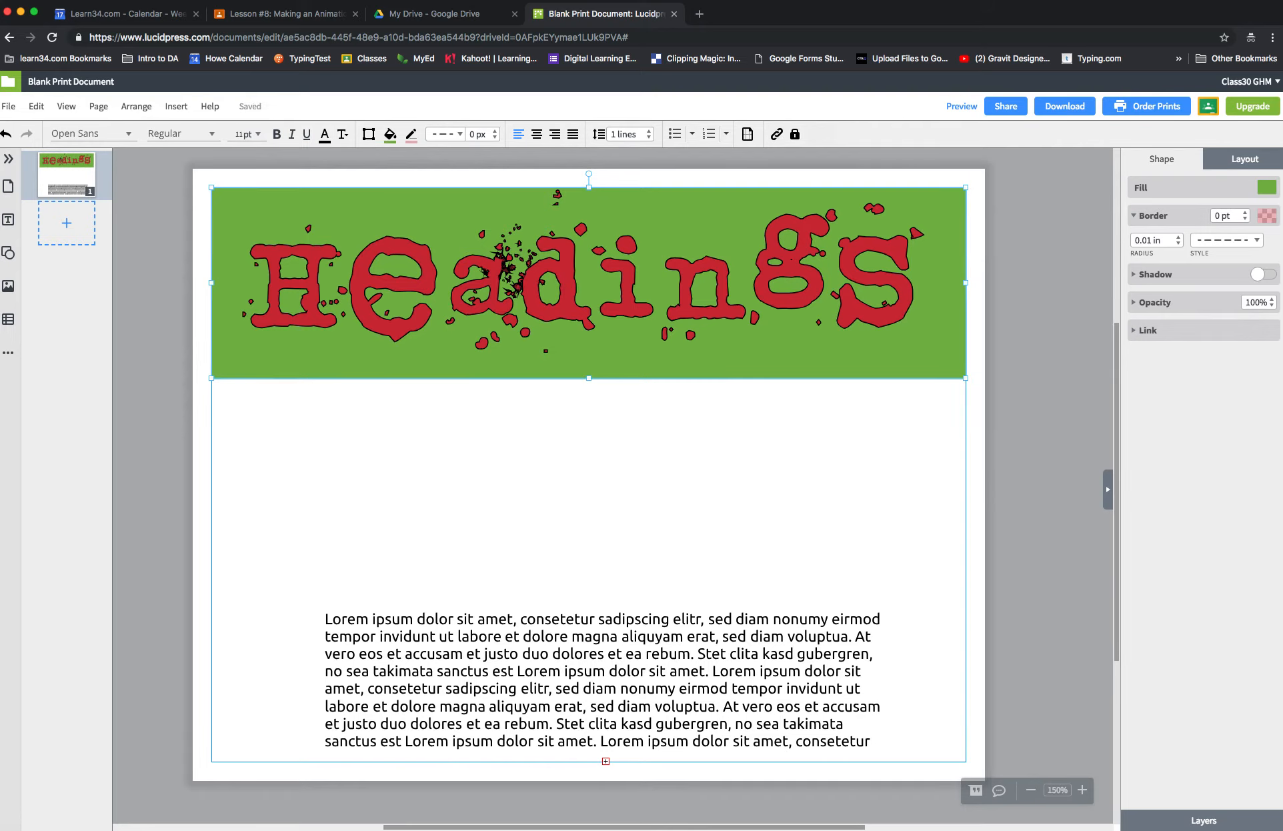
Step: Turn on a drop shadow for the heading text
click(1135, 275)
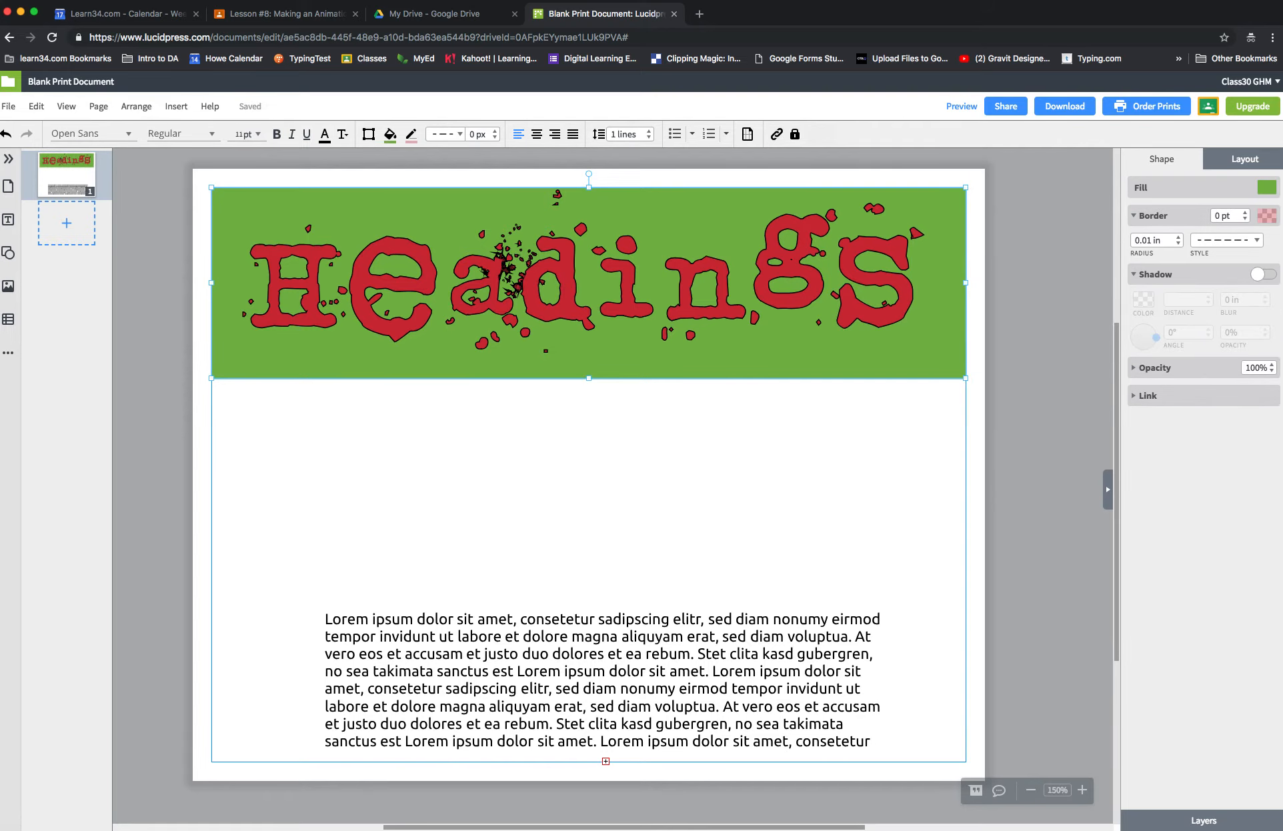
click(374, 294)
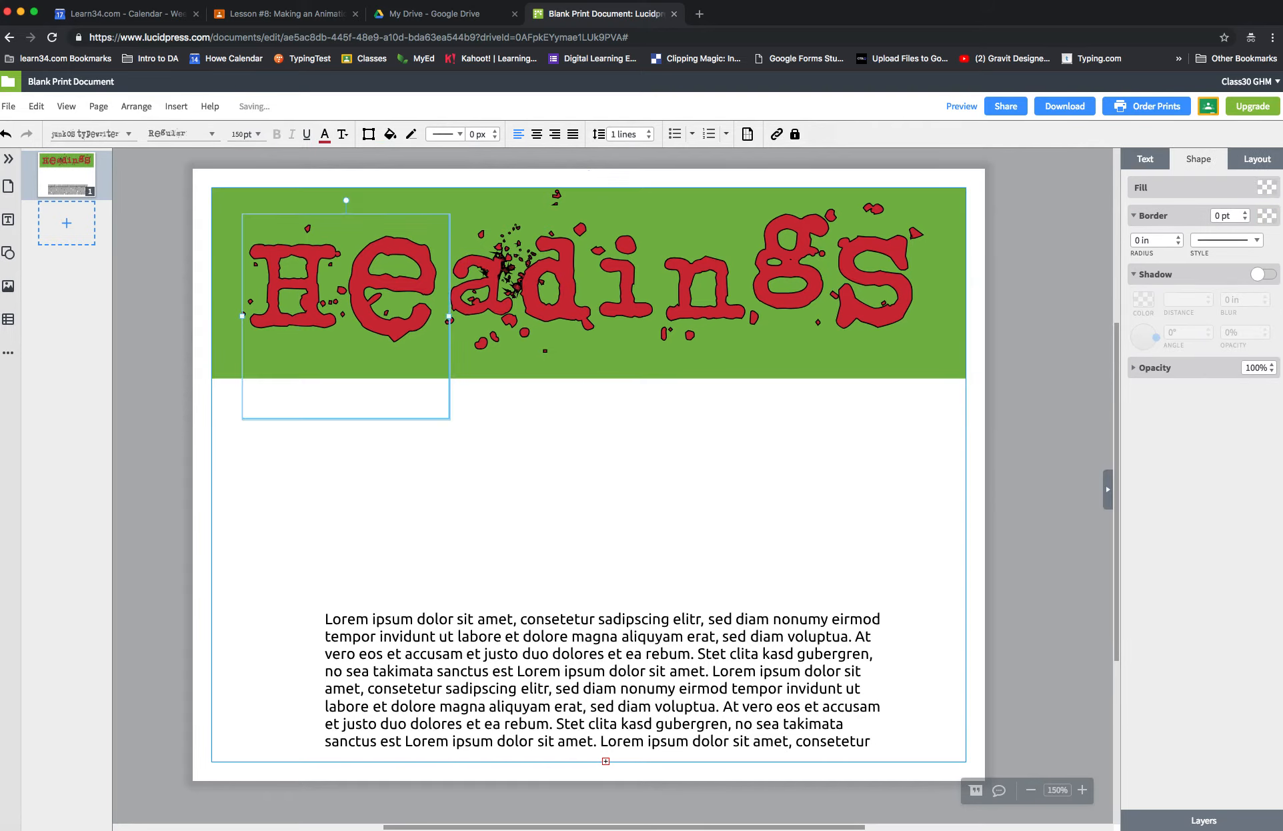
click(1263, 274)
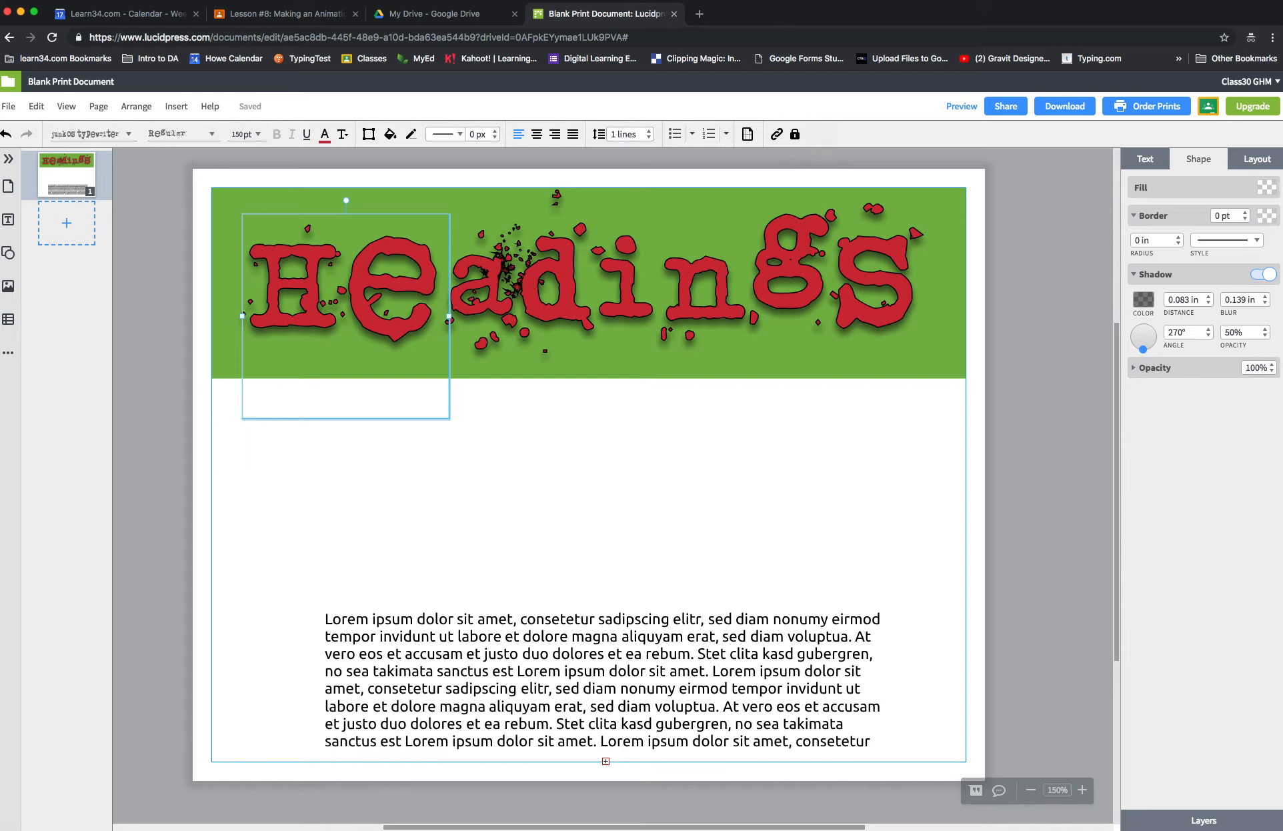
Step: Turn on a drop shadow for the green rectangle and angle it slightly toward the lower right
click(601, 360)
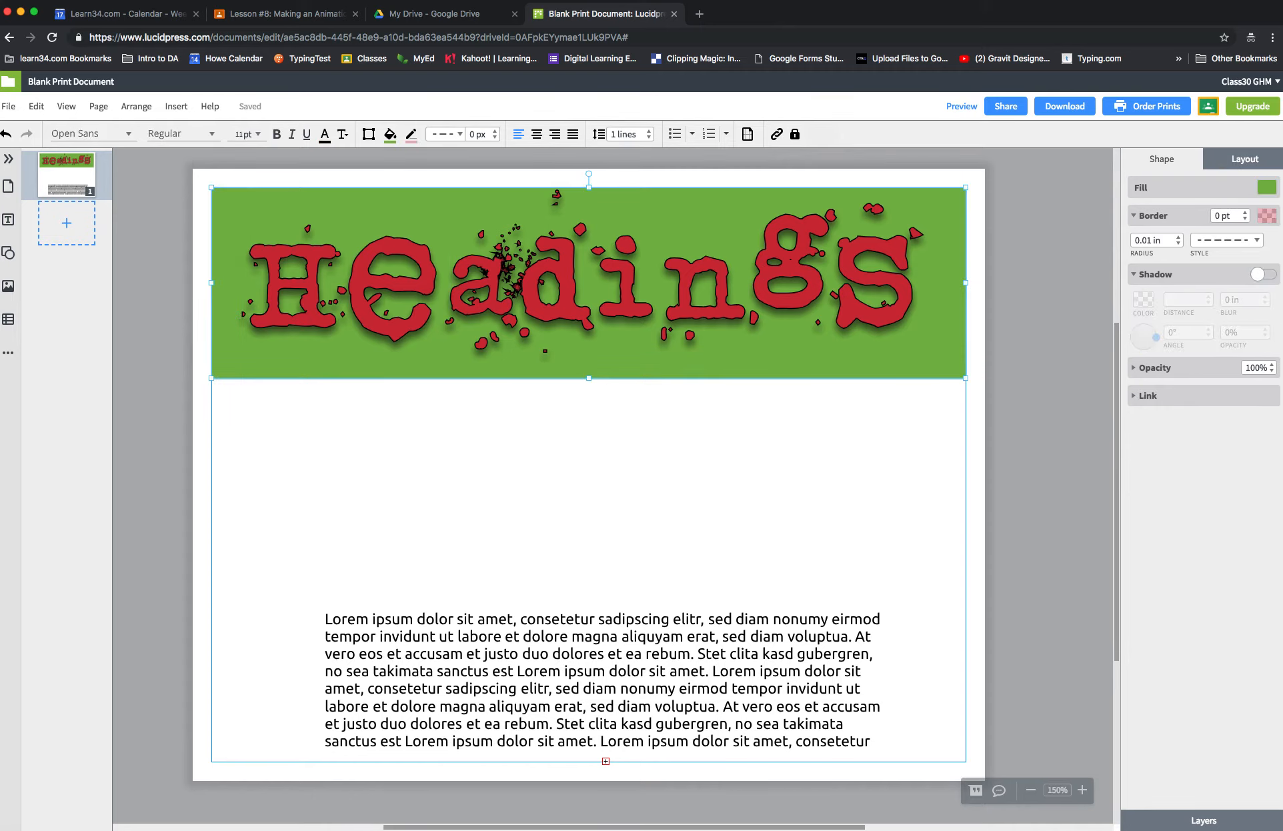
click(1263, 275)
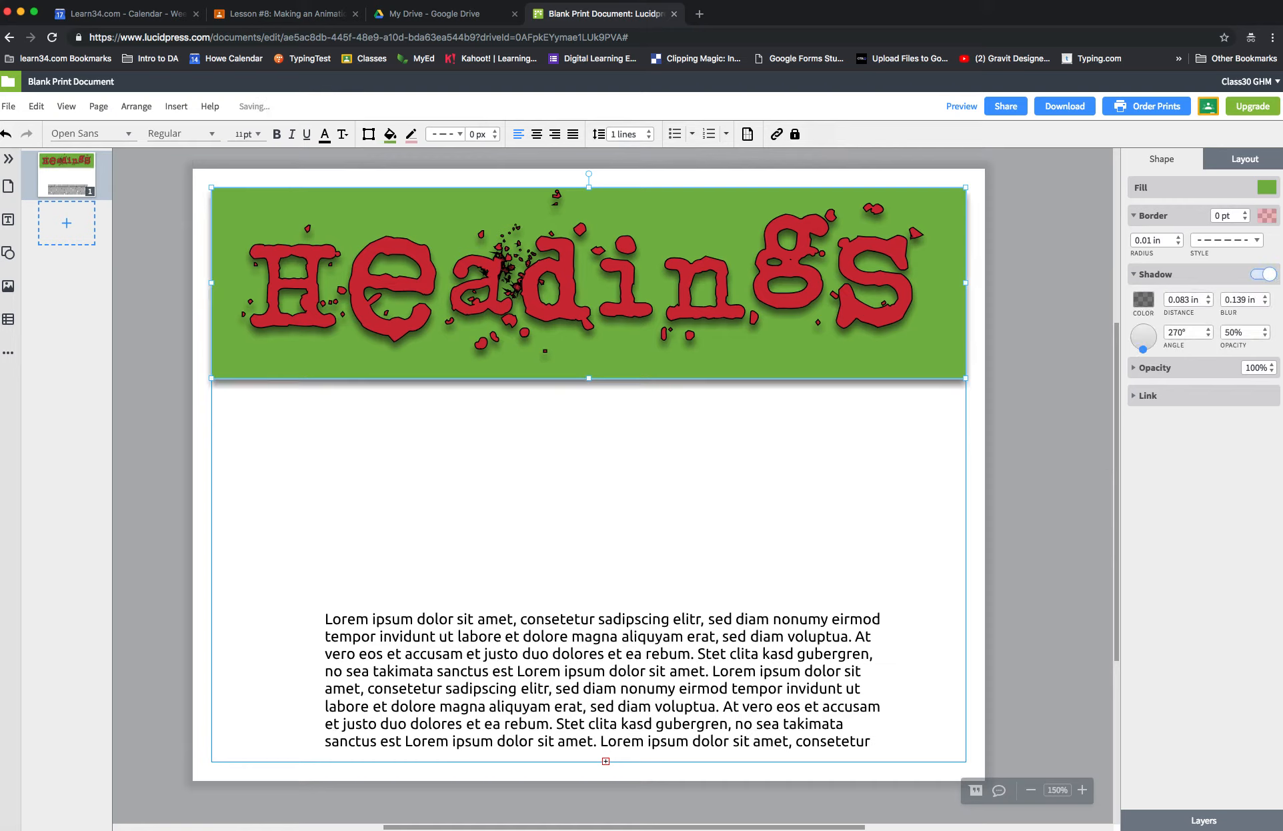
drag(1143, 350, 1149, 348)
click(1046, 346)
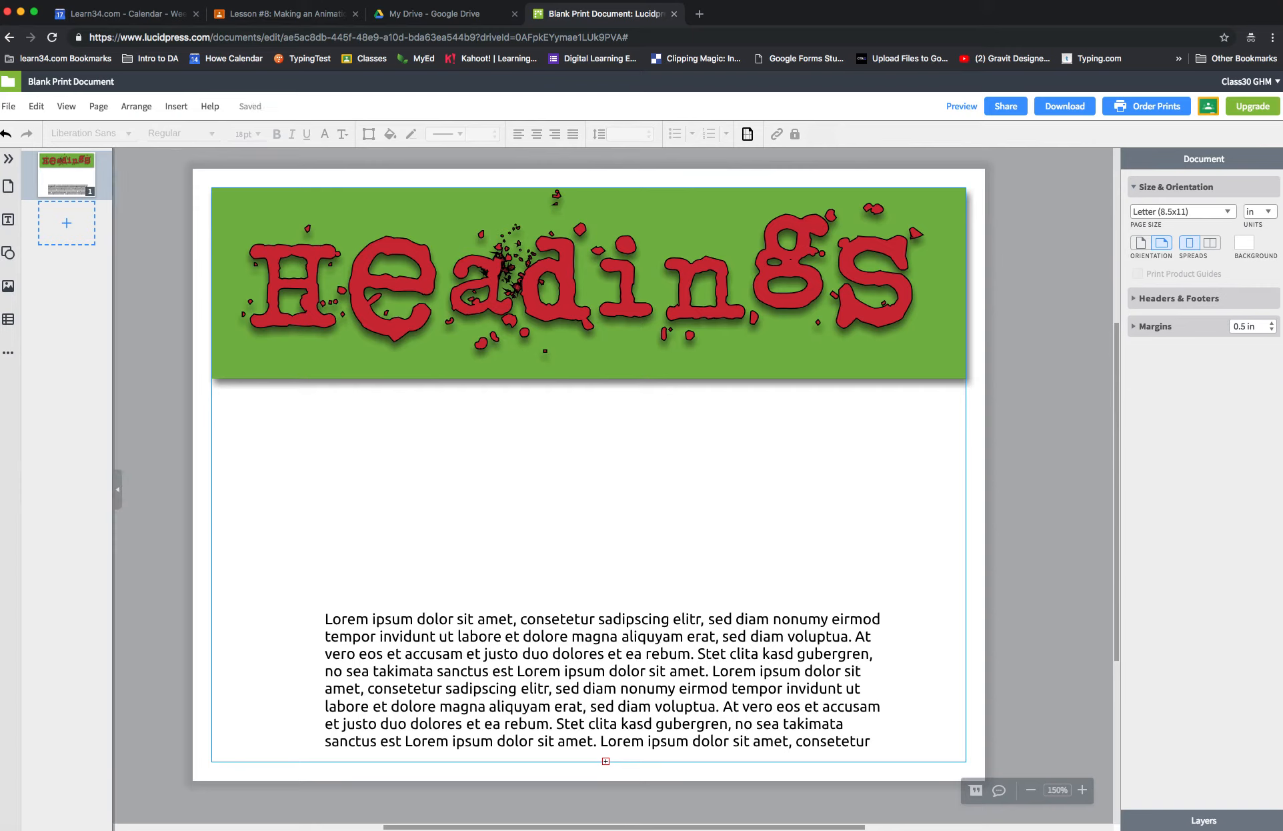
Step: Add a circle shape between the green banner and the body text, left of the page centre
click(8, 253)
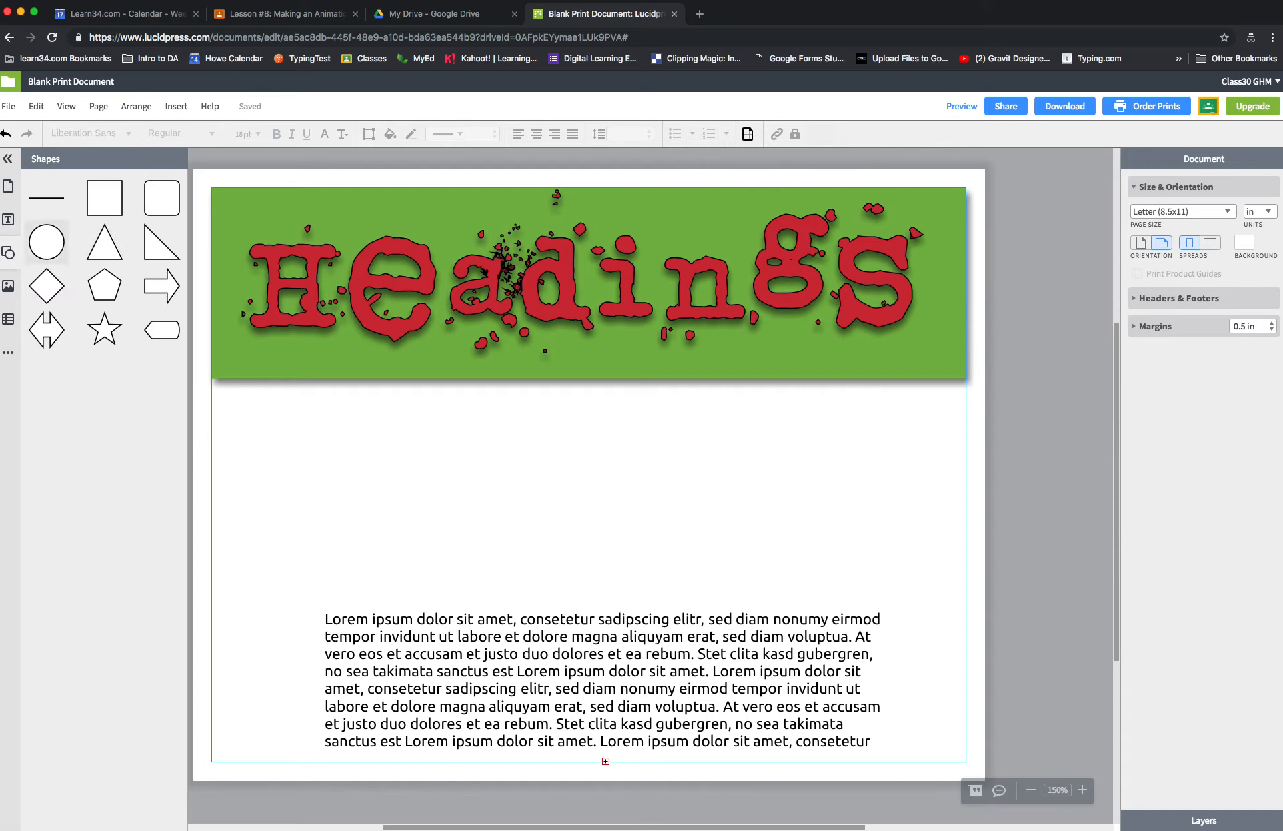
click(46, 241)
drag(588, 474, 511, 474)
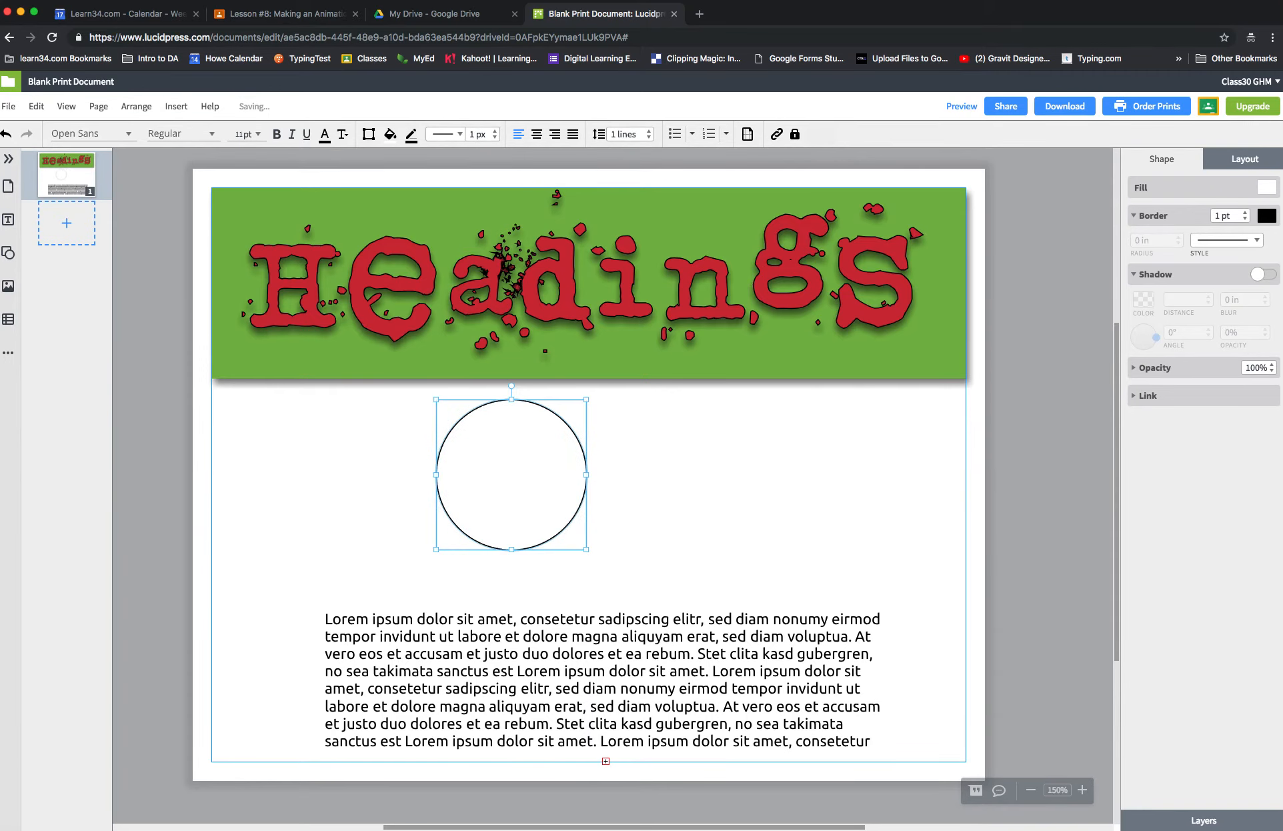
Step: Copy Lorem Ipsum text from the body block into the circle and widen the circle slightly into an oval
double_click(511, 474)
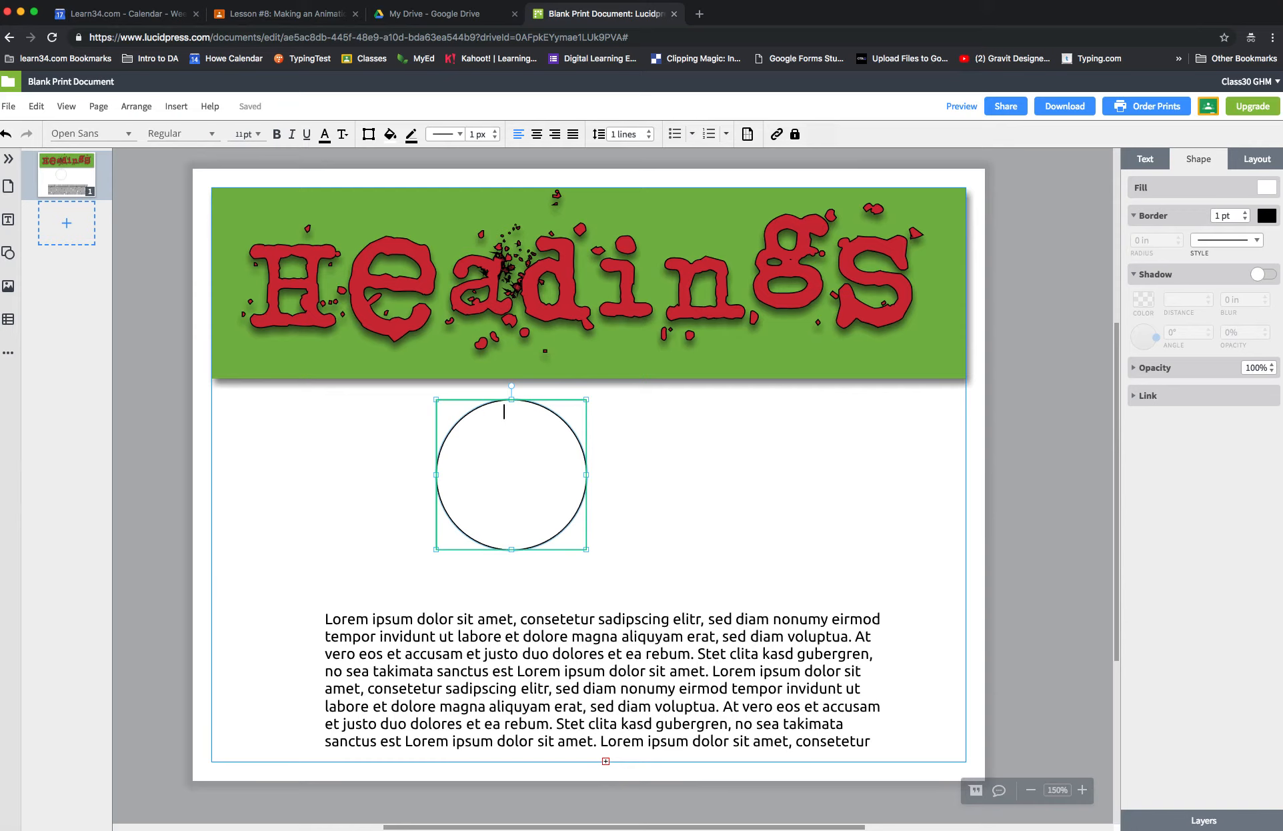
click(327, 619)
drag(327, 619, 505, 655)
click(511, 474)
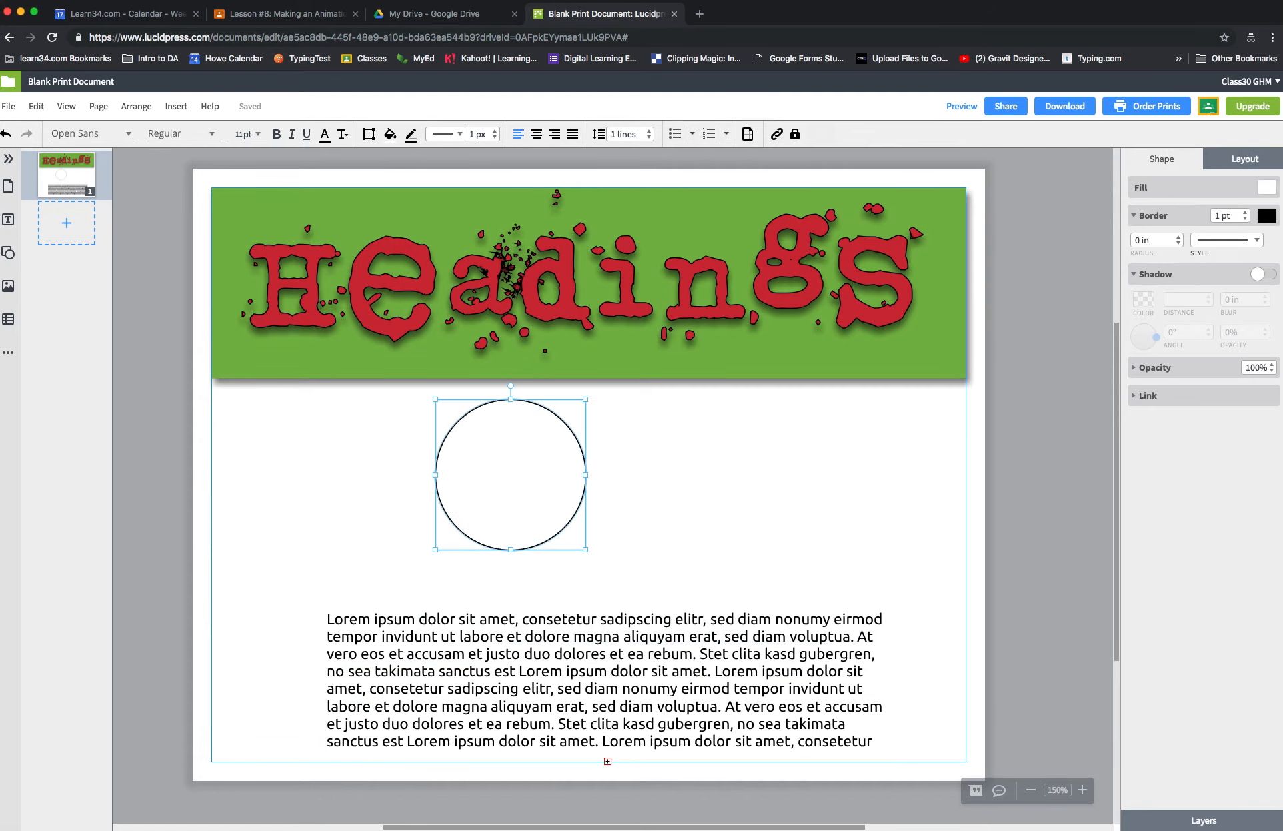
double_click(511, 474)
key(super+v)
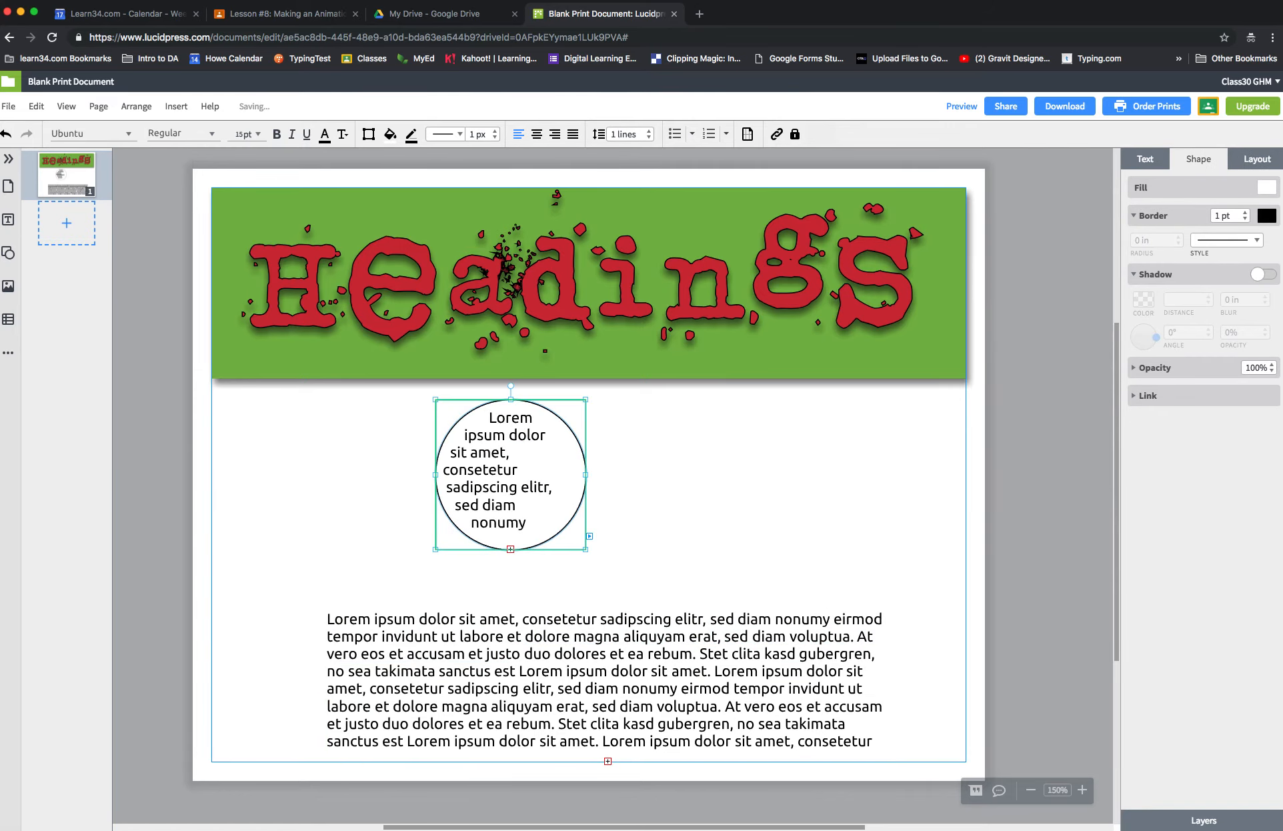
drag(586, 475, 610, 475)
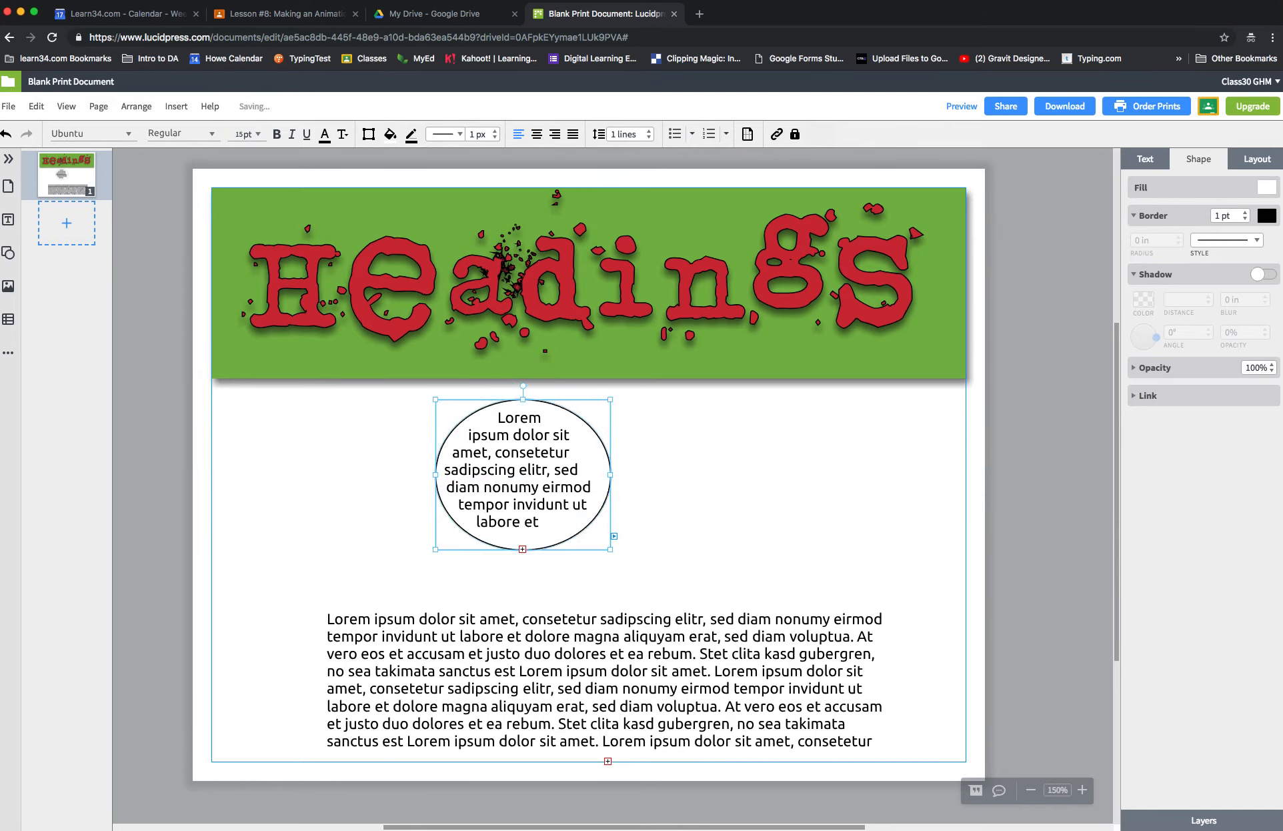
click(701, 475)
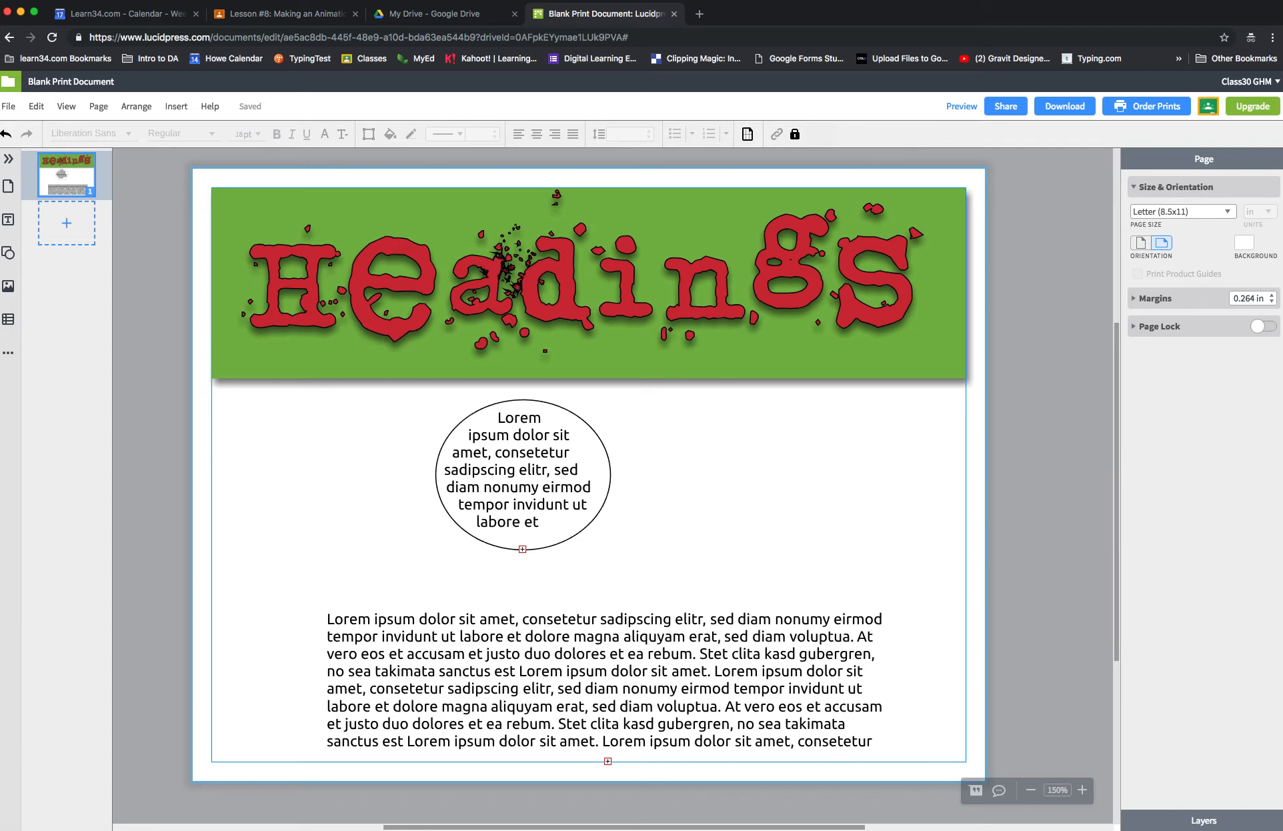
Step: Set the oval's border width to 0 pt and move the oval text toward the left margin below the banner
click(523, 475)
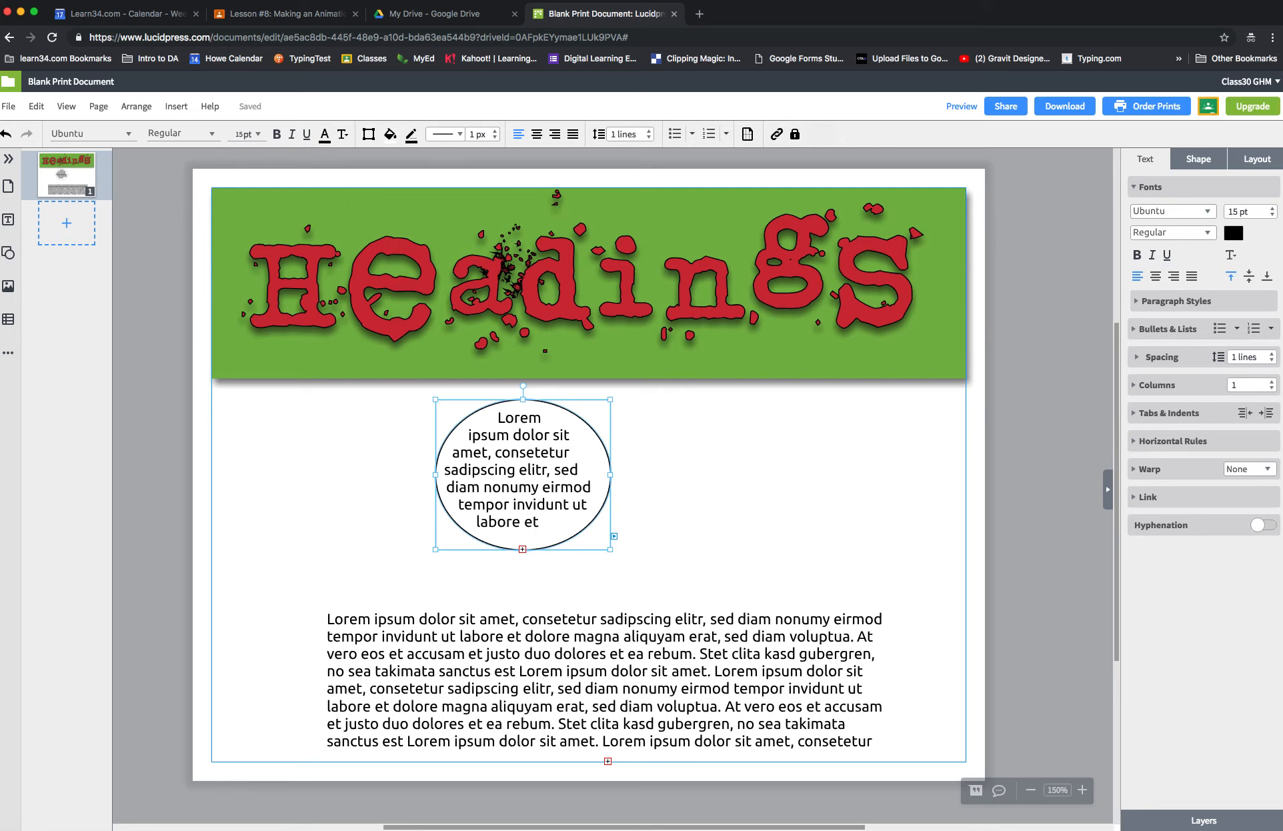
click(1231, 255)
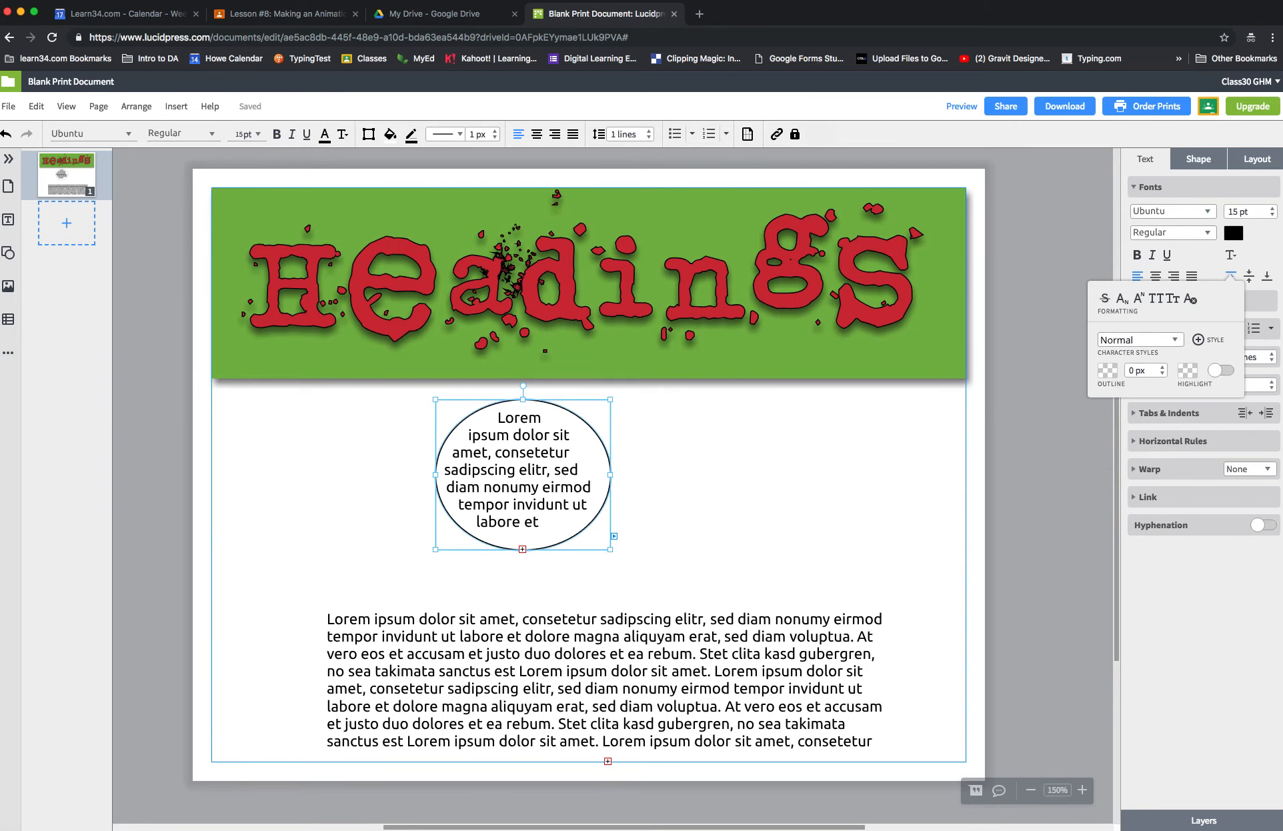
click(1198, 159)
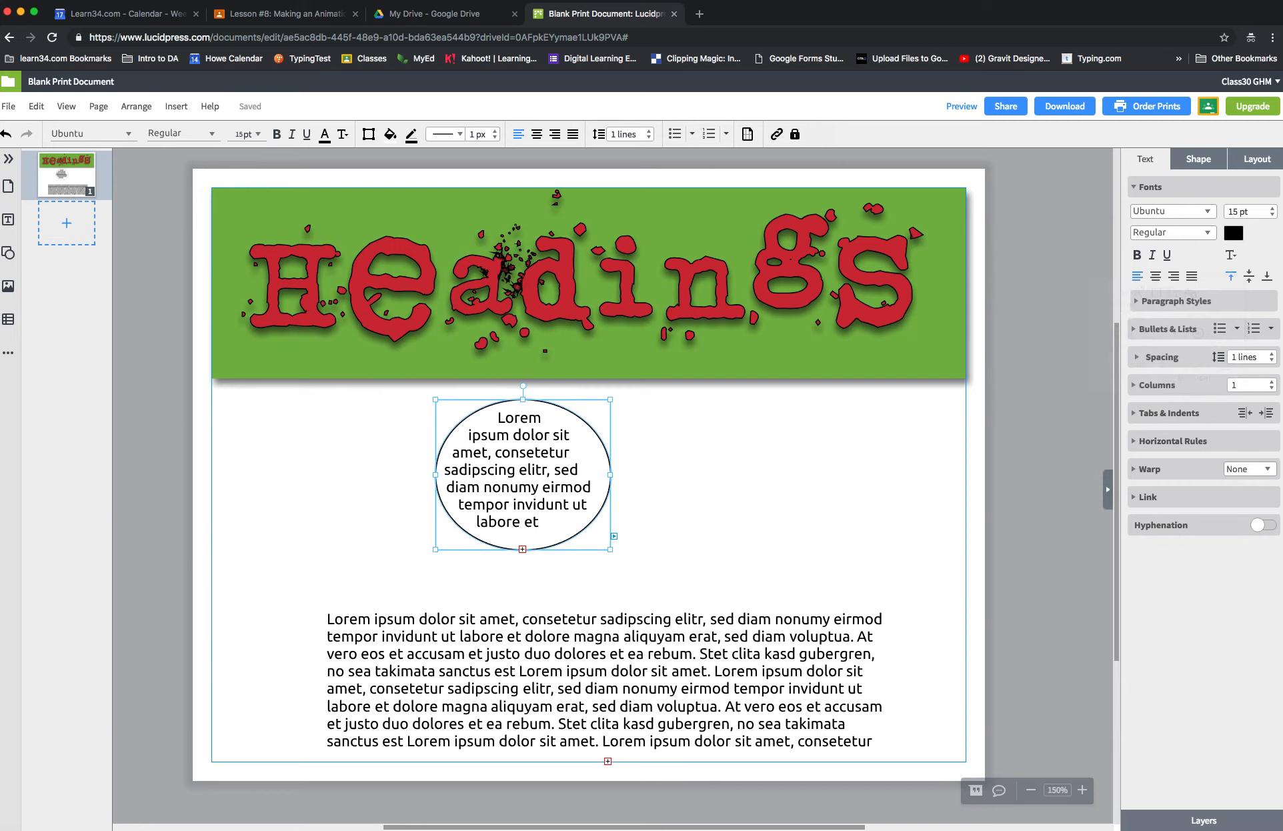
click(1245, 219)
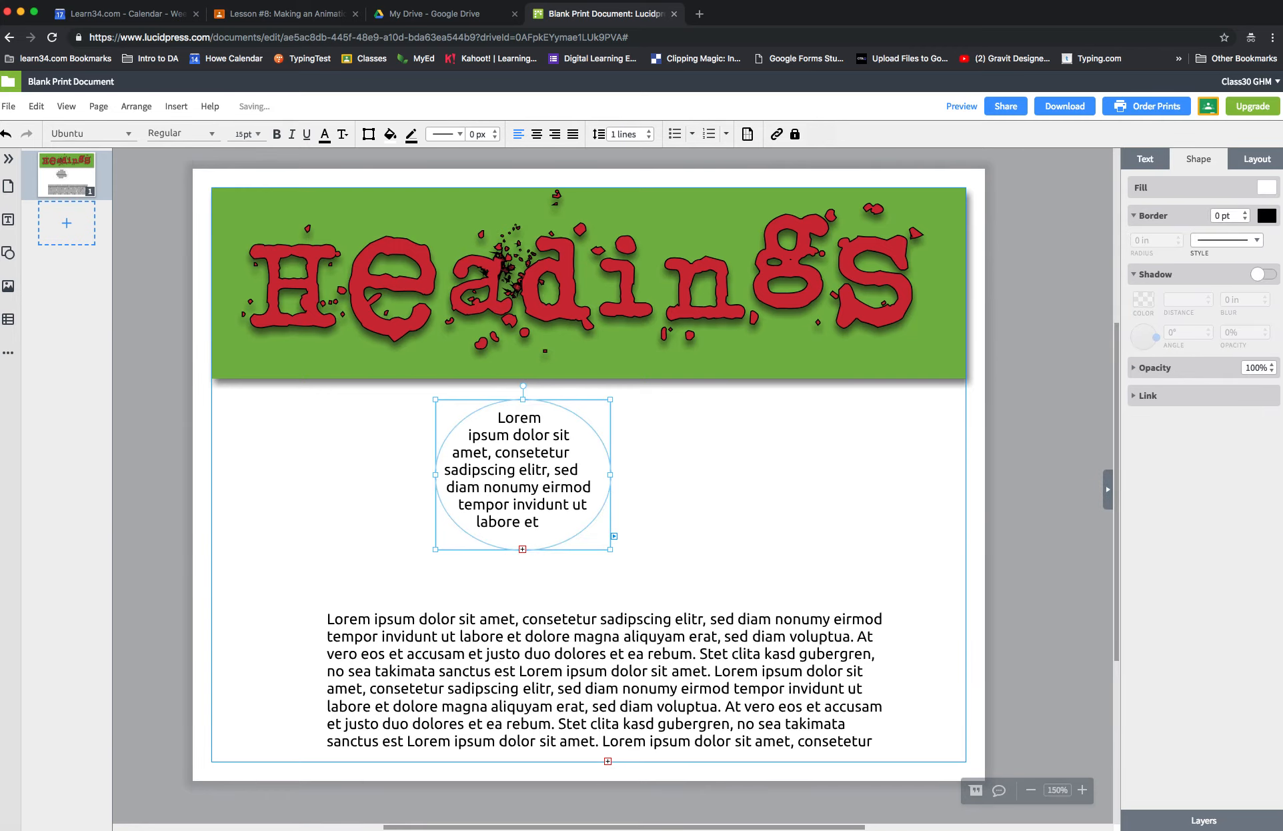
key(Escape)
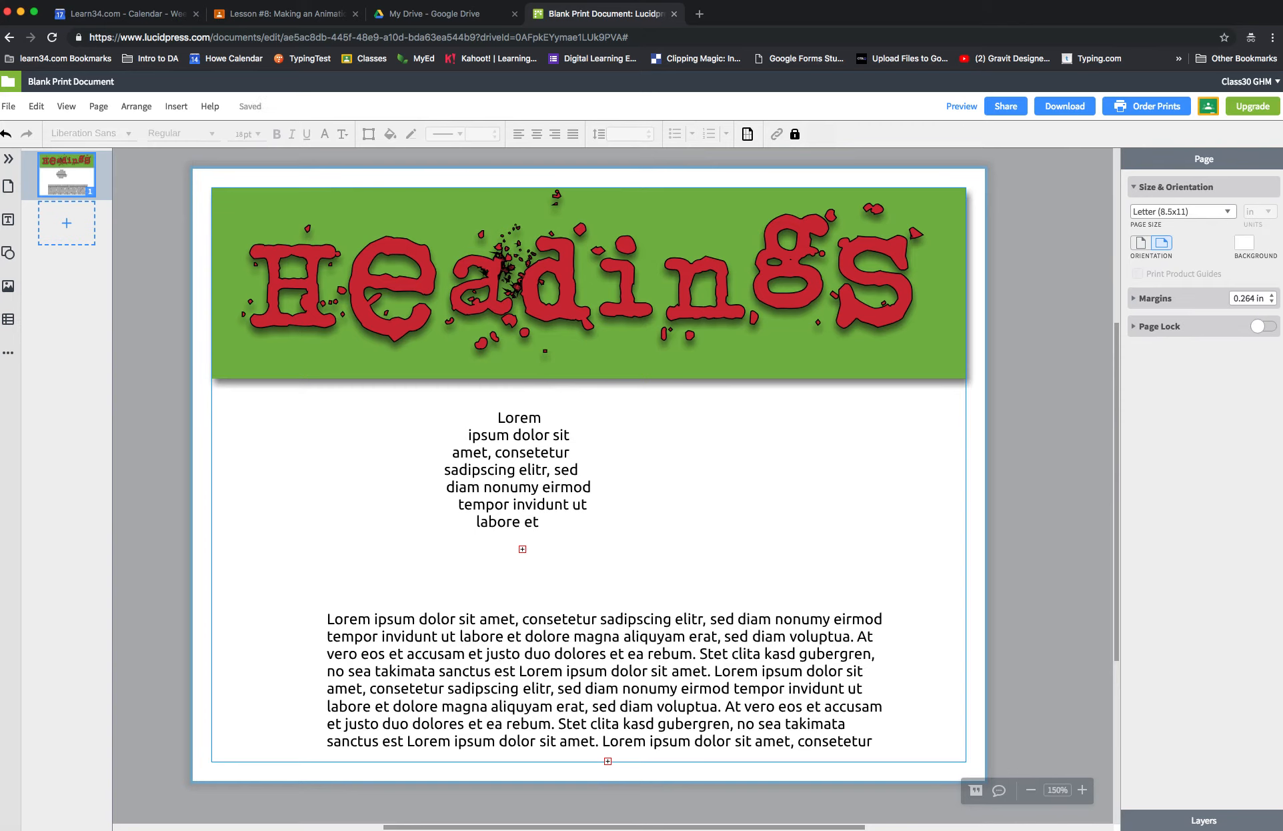
drag(517, 470, 330, 479)
click(520, 480)
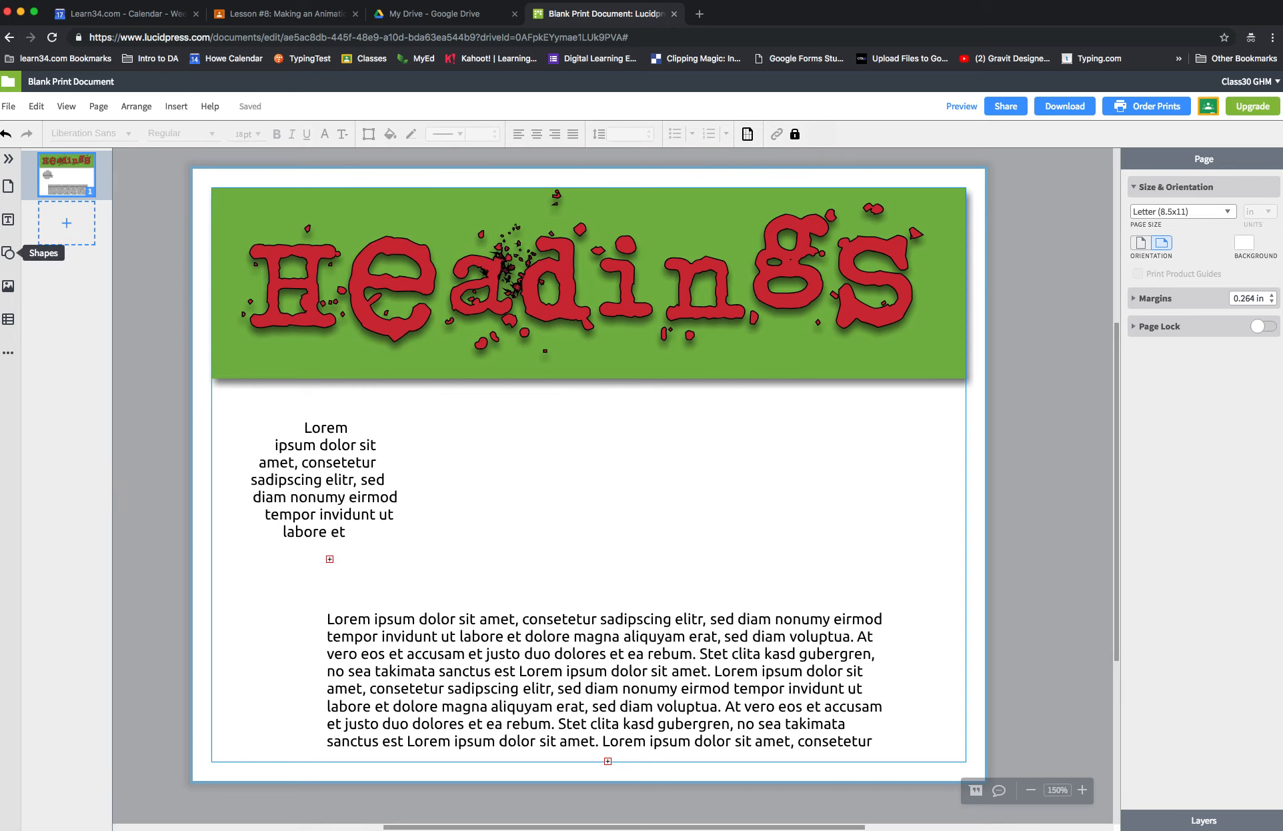
Step: Add a triangle shape to the right of the oval text, below the banner
click(8, 253)
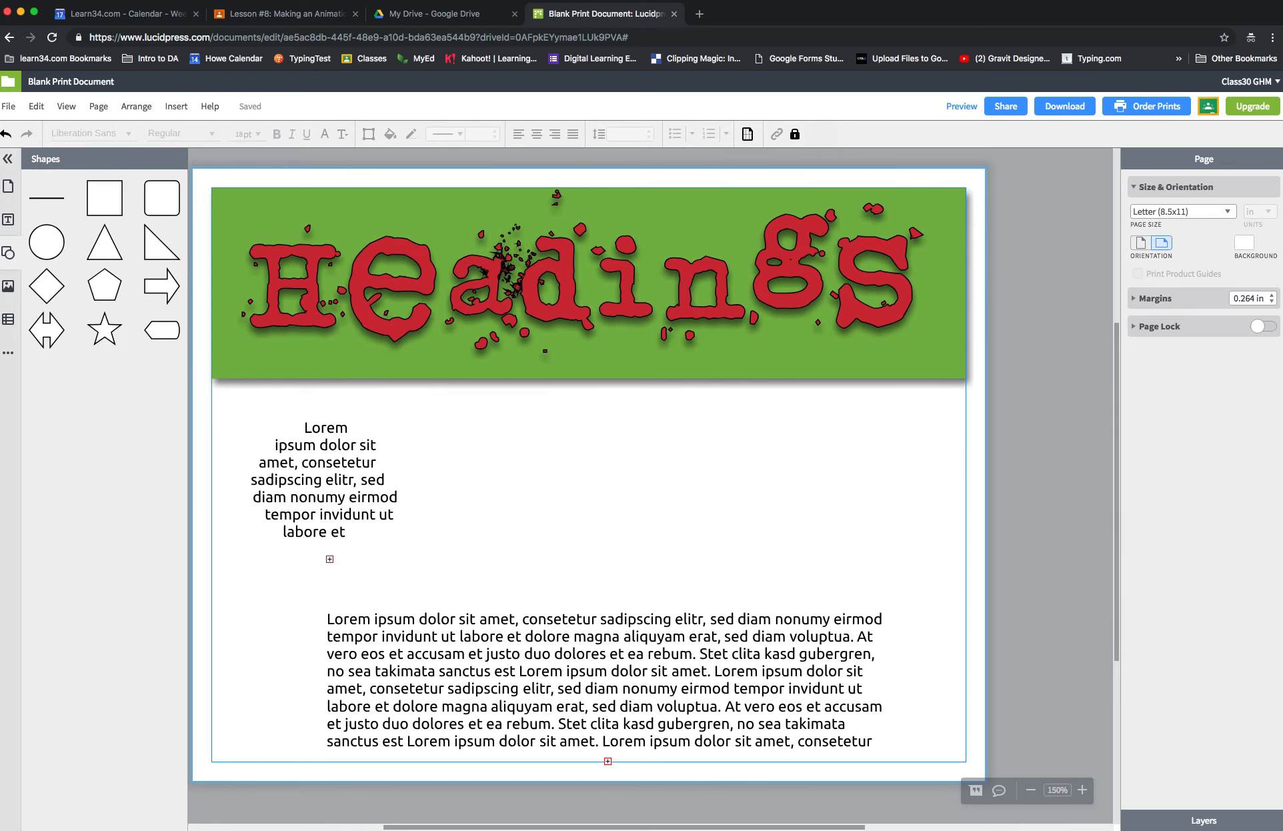
drag(105, 241, 514, 495)
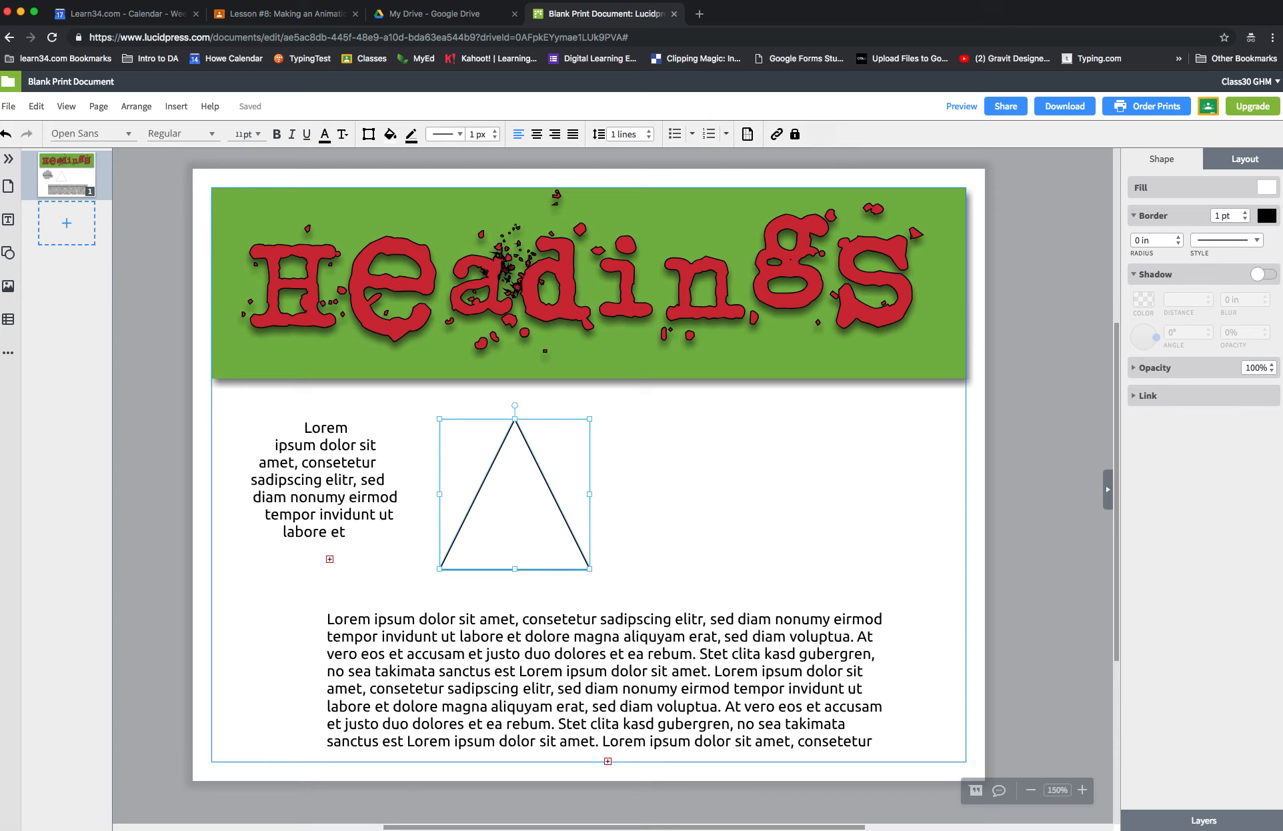
Step: Choose an image fill for the triangle and search Bing for "cat" pictures
click(1267, 187)
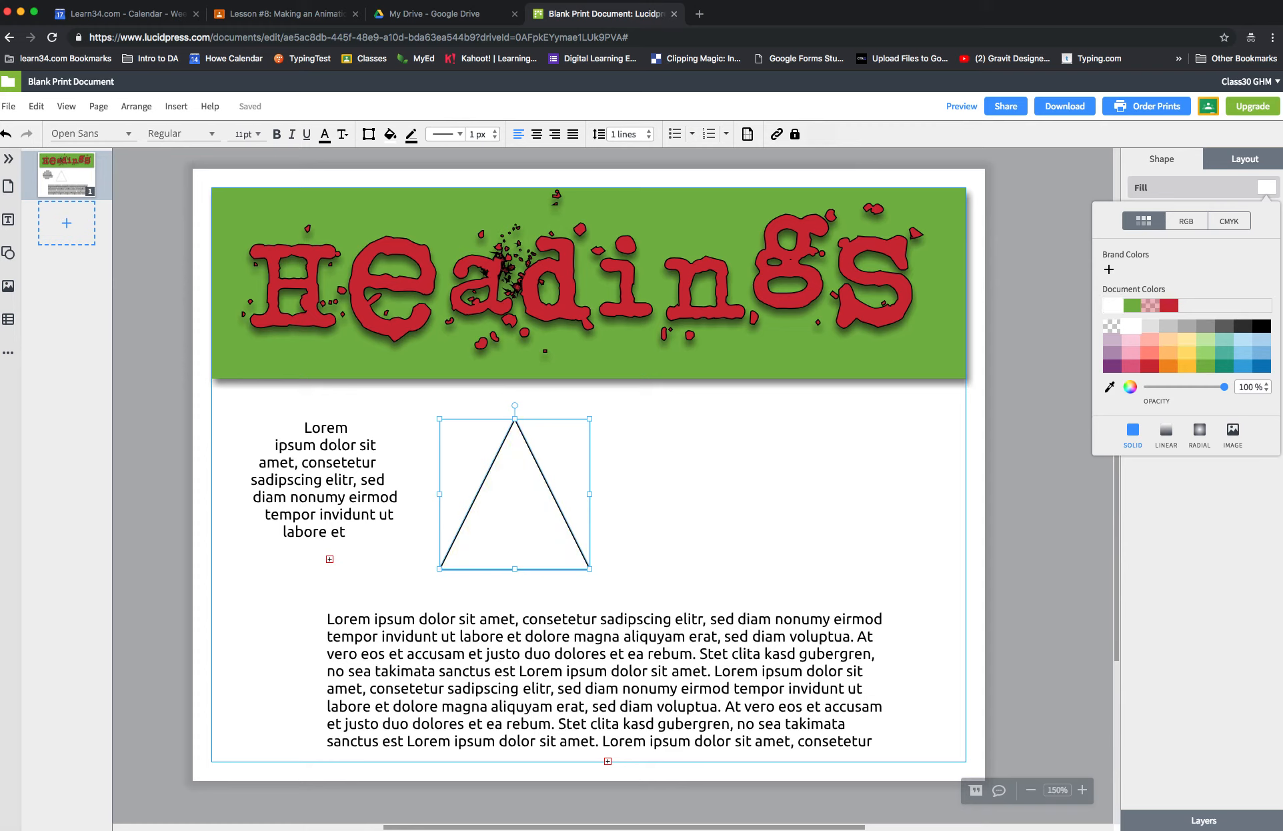
click(1233, 430)
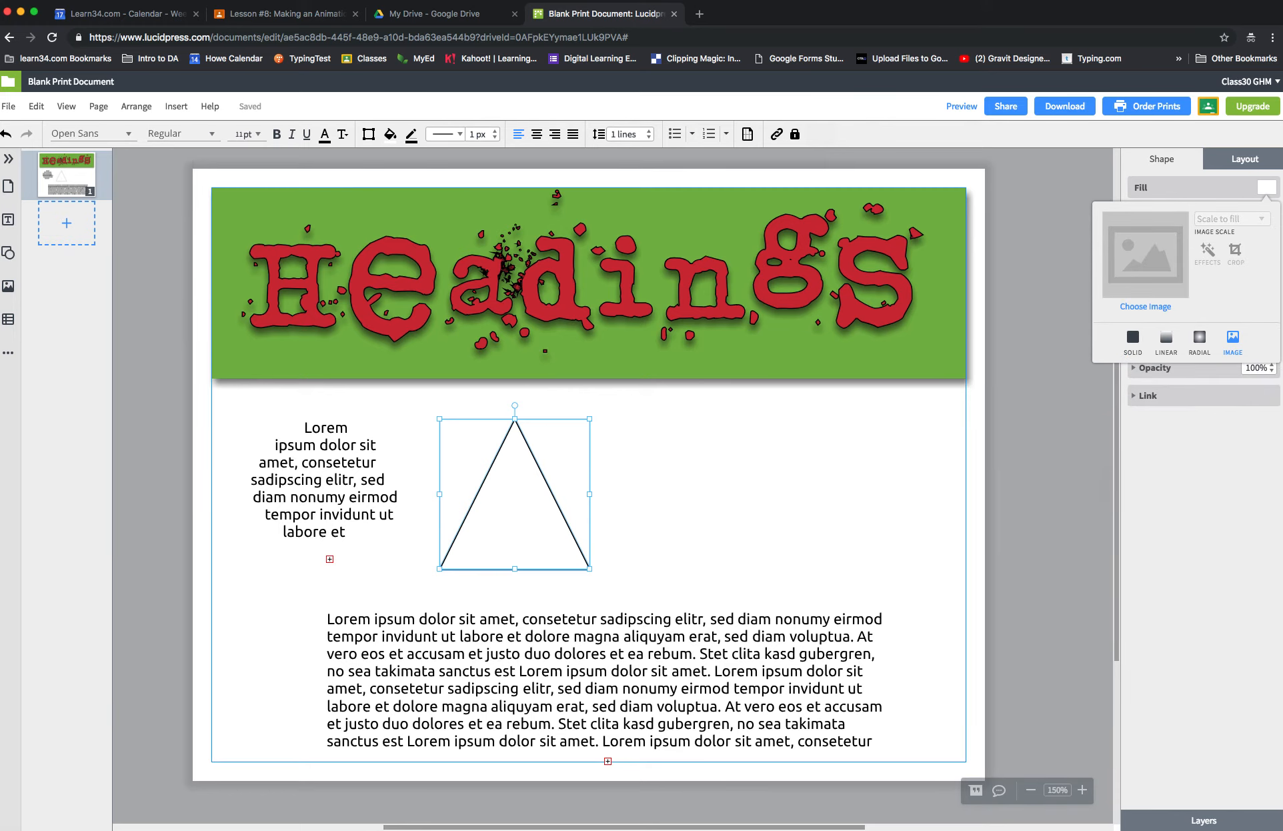
click(1145, 306)
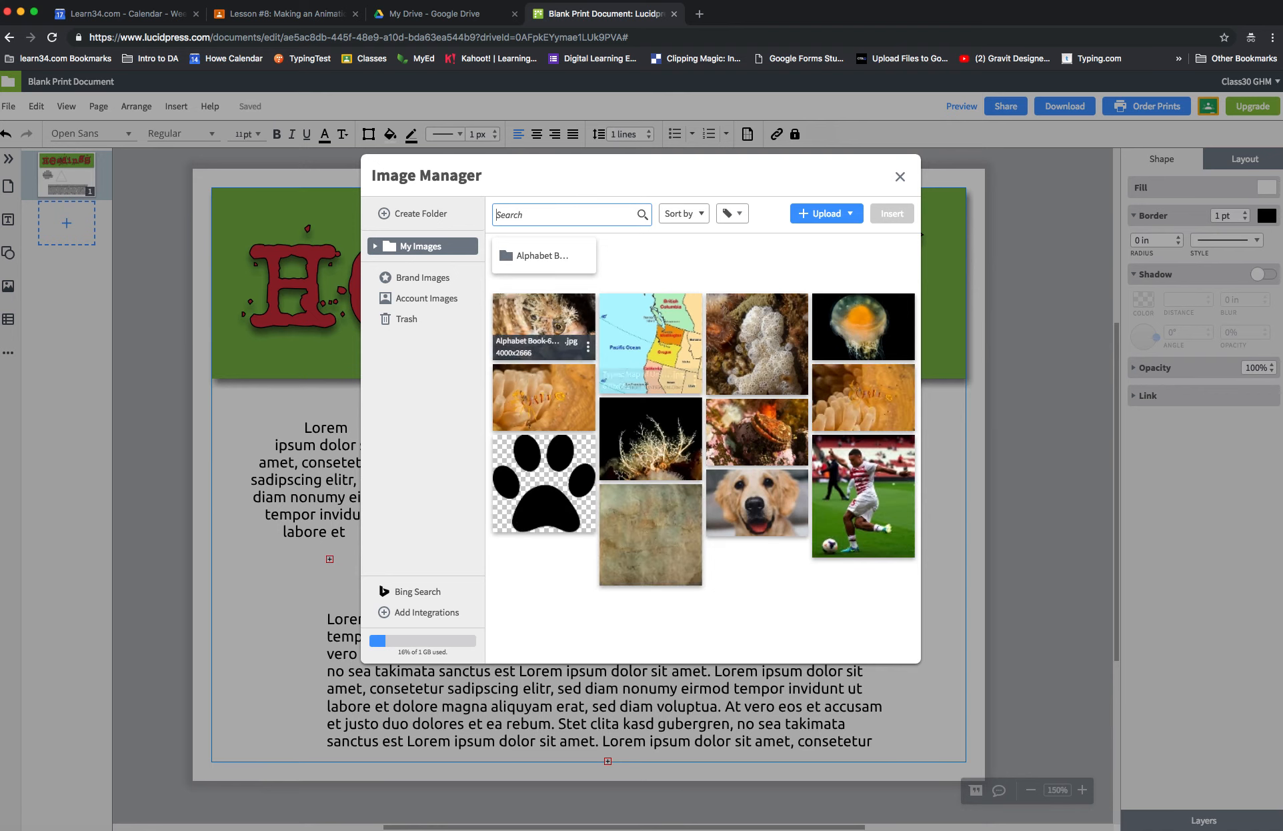
click(413, 592)
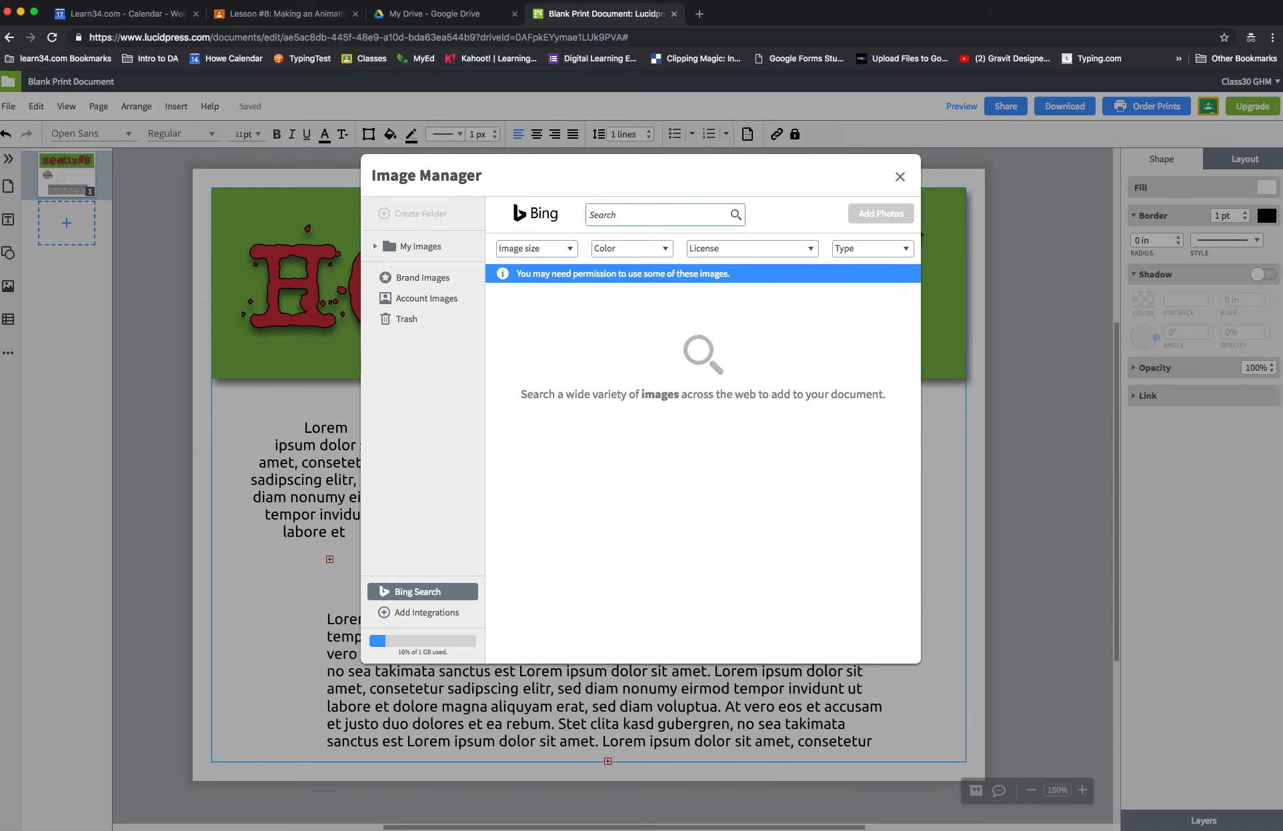
text(cat)
key(Return)
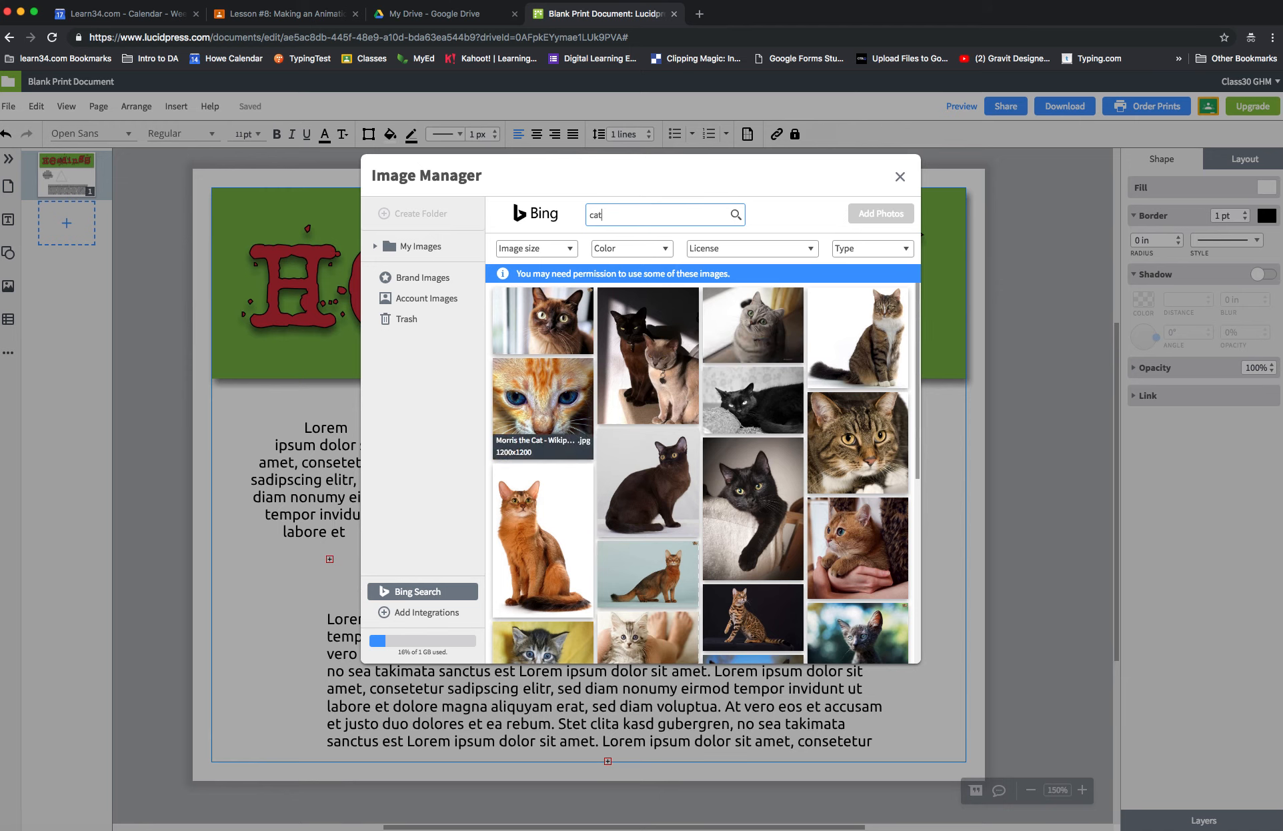
Step: Limit the cat image results to the Clipart type
click(633, 248)
click(633, 249)
click(632, 249)
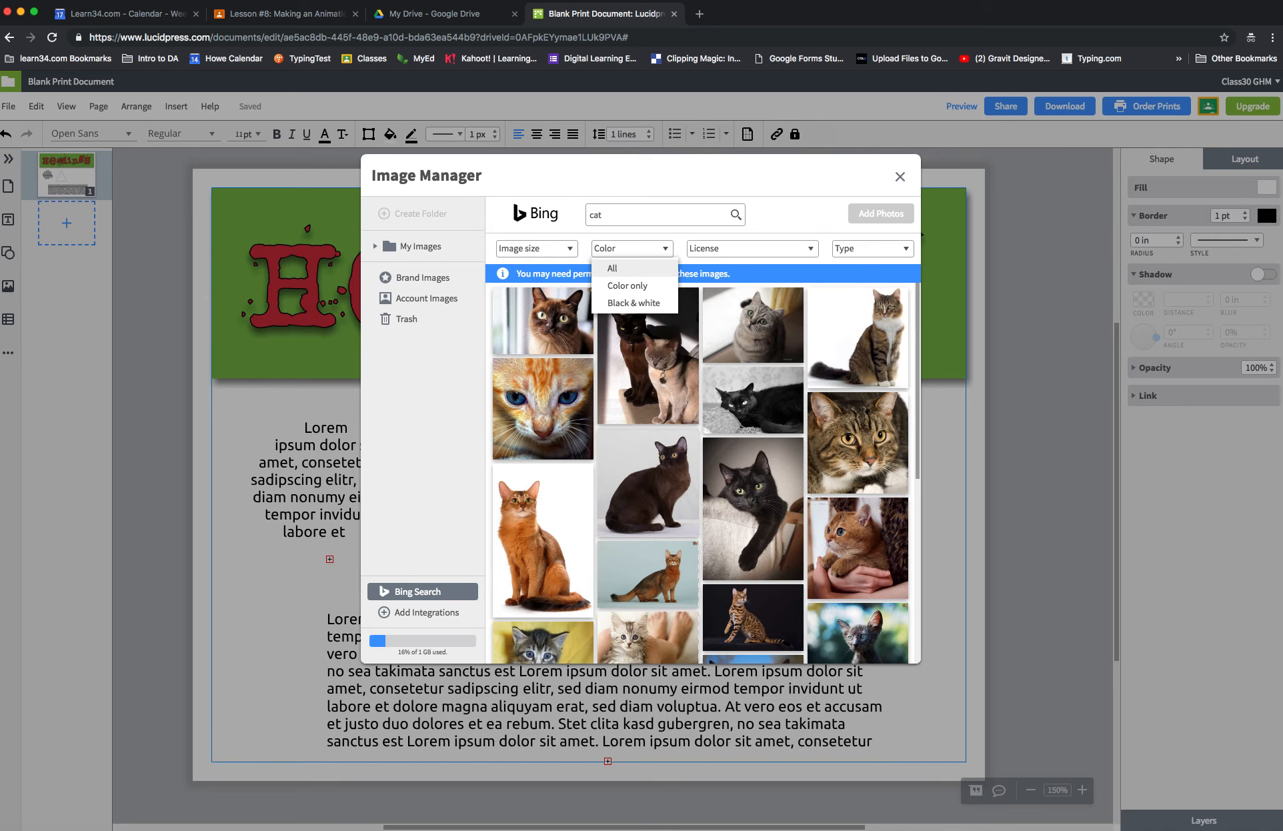
click(873, 248)
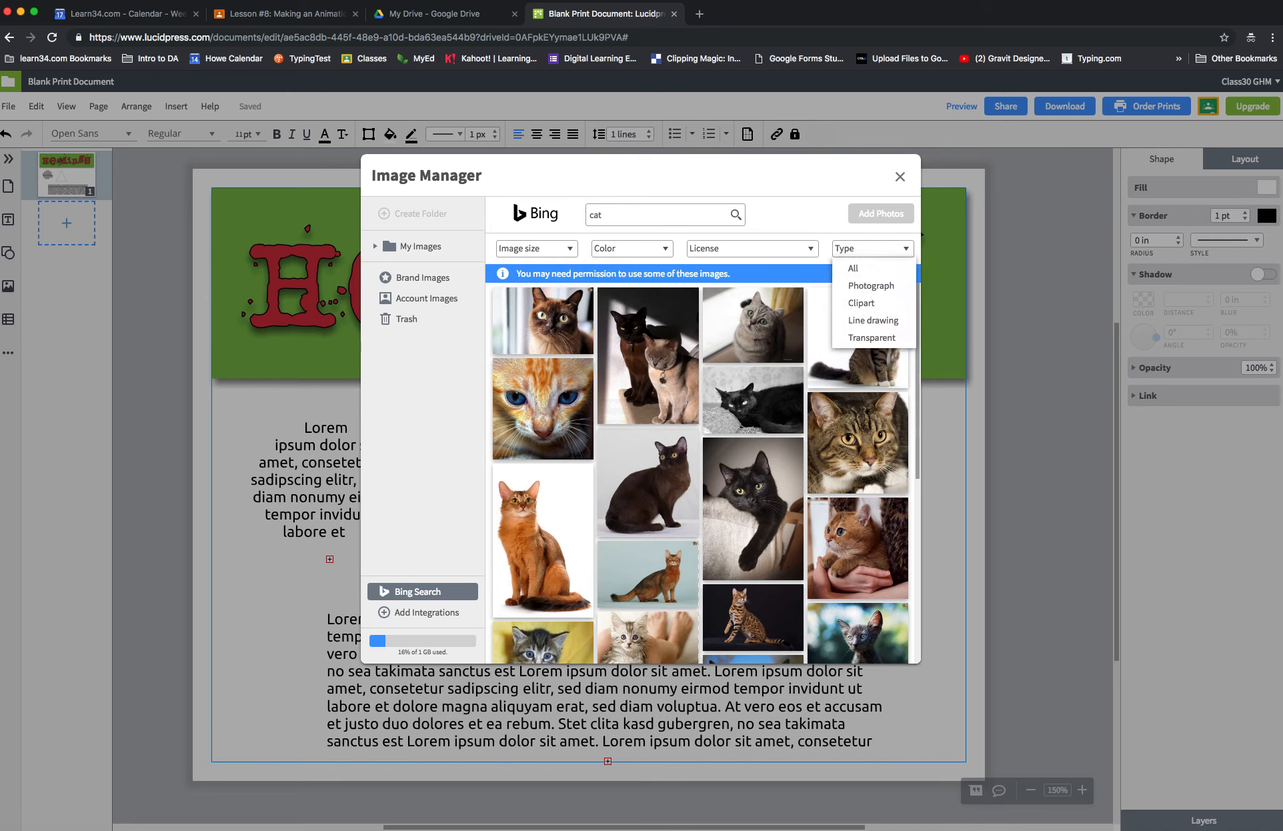
click(861, 303)
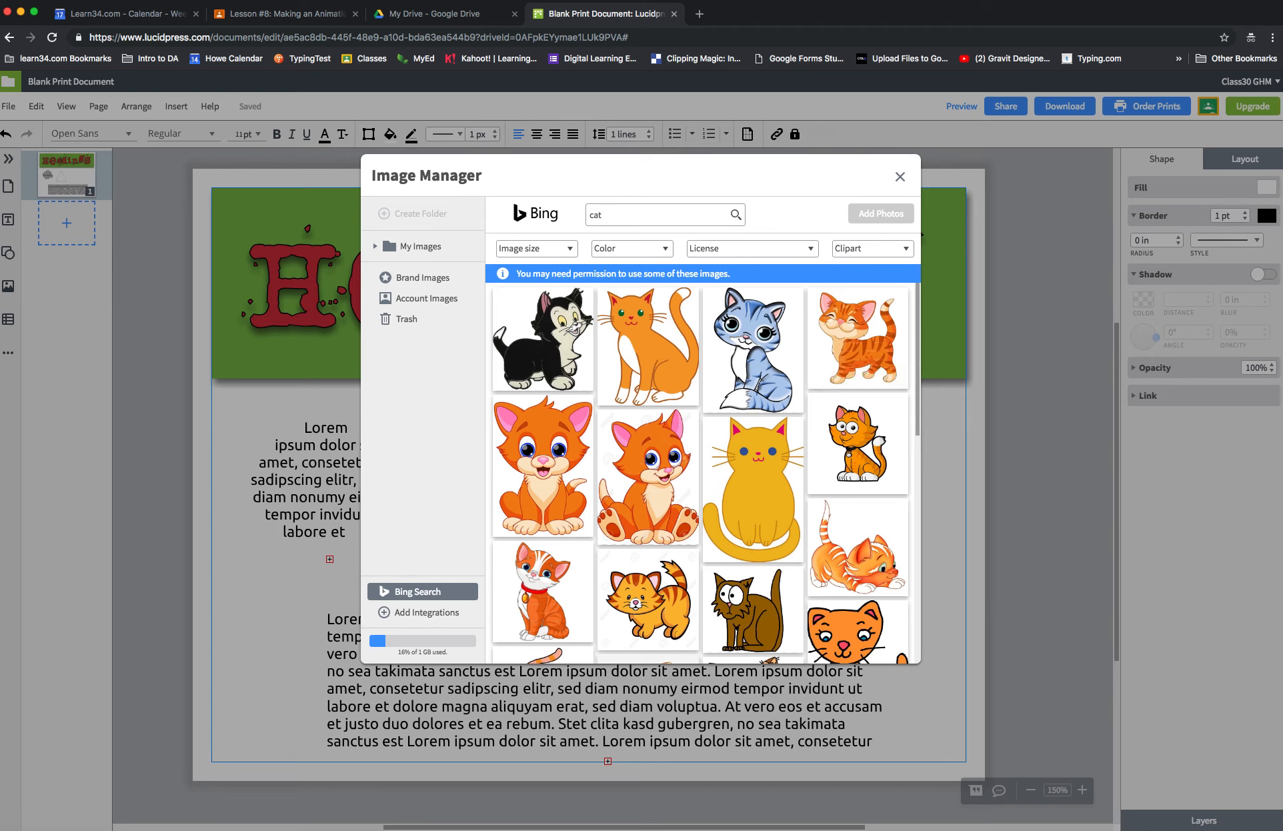
Step: Add the blue striped cat clipart to My Images and insert it as the triangle's fill
click(747, 360)
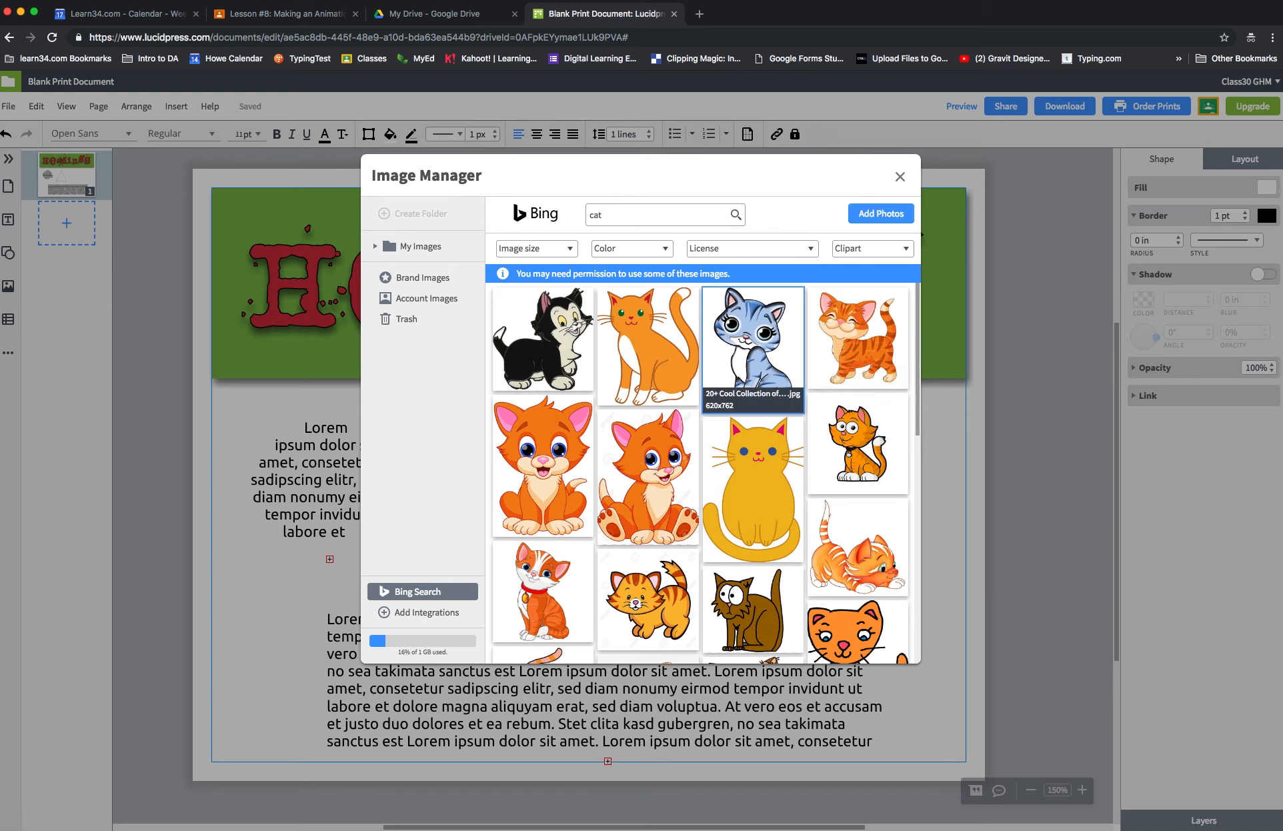
click(881, 214)
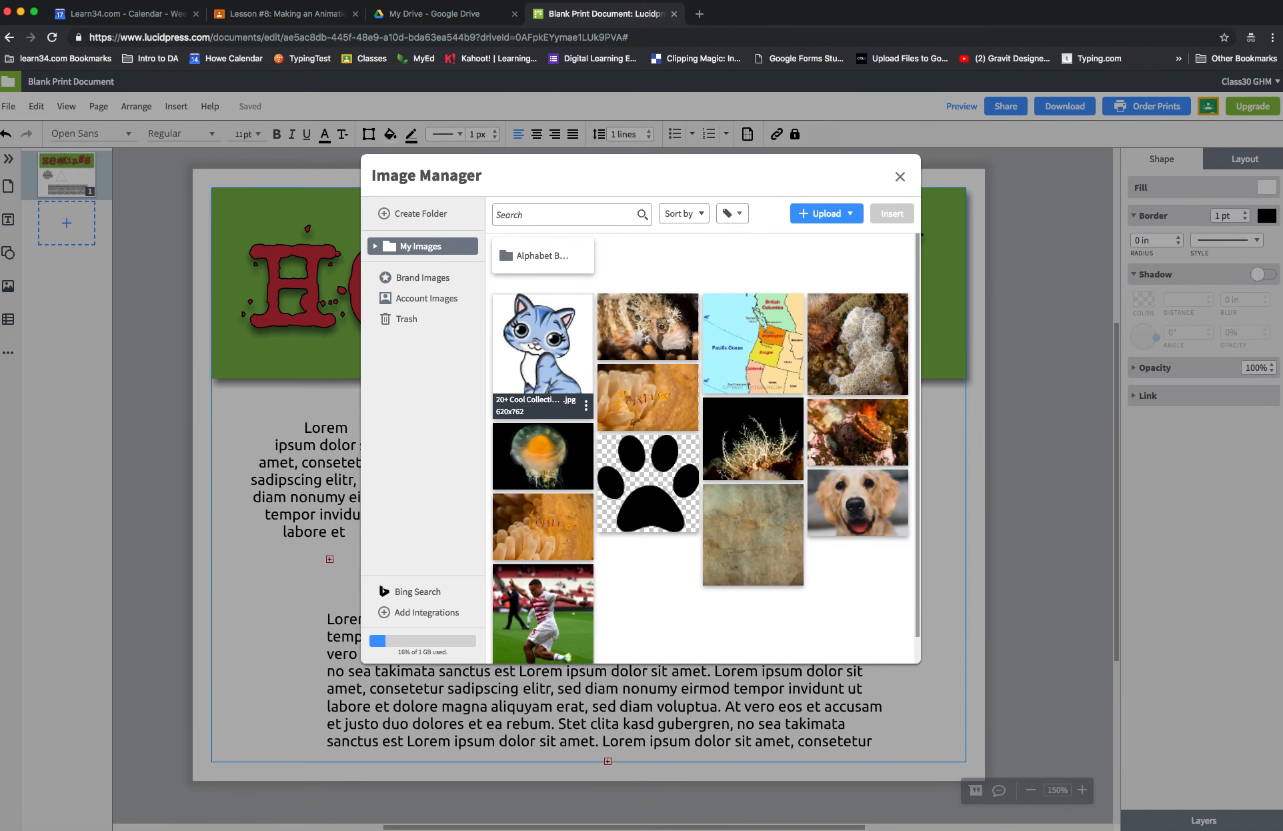
click(543, 351)
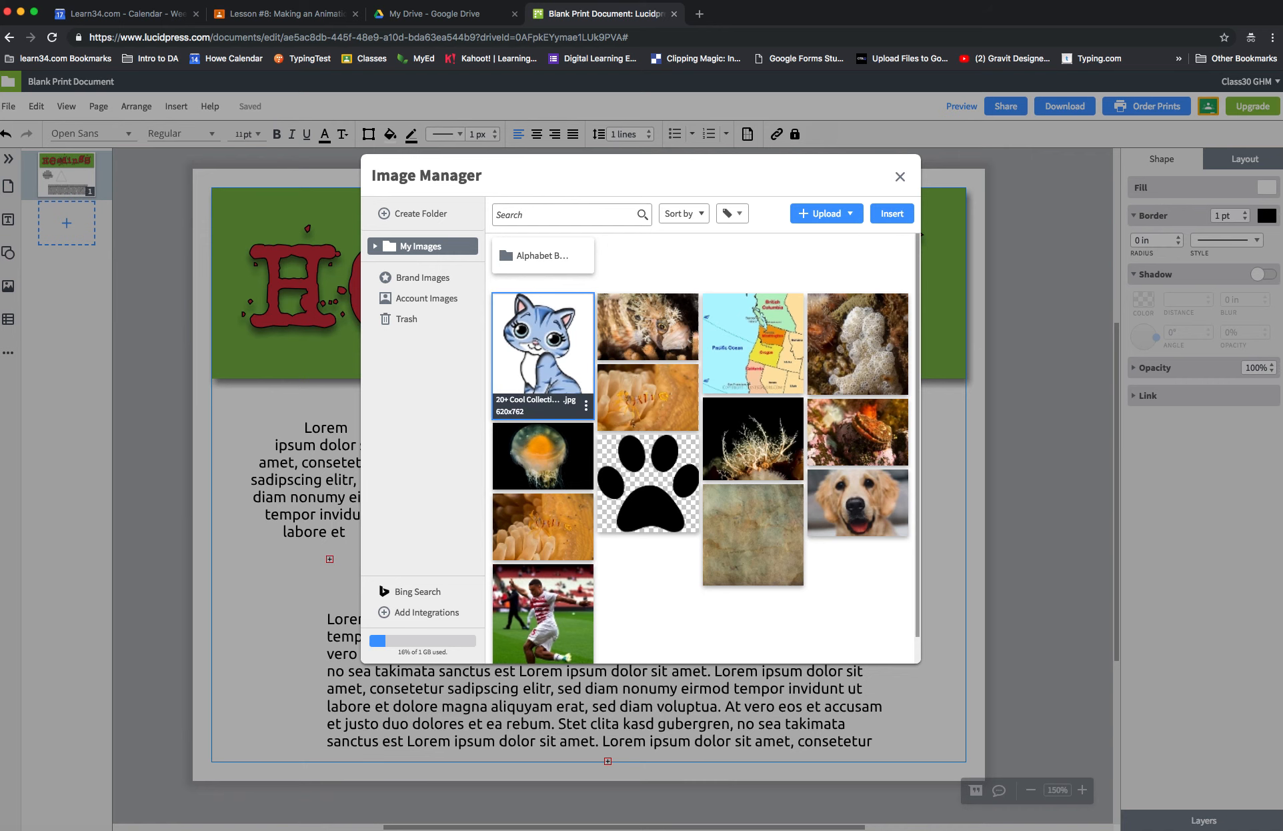
click(892, 214)
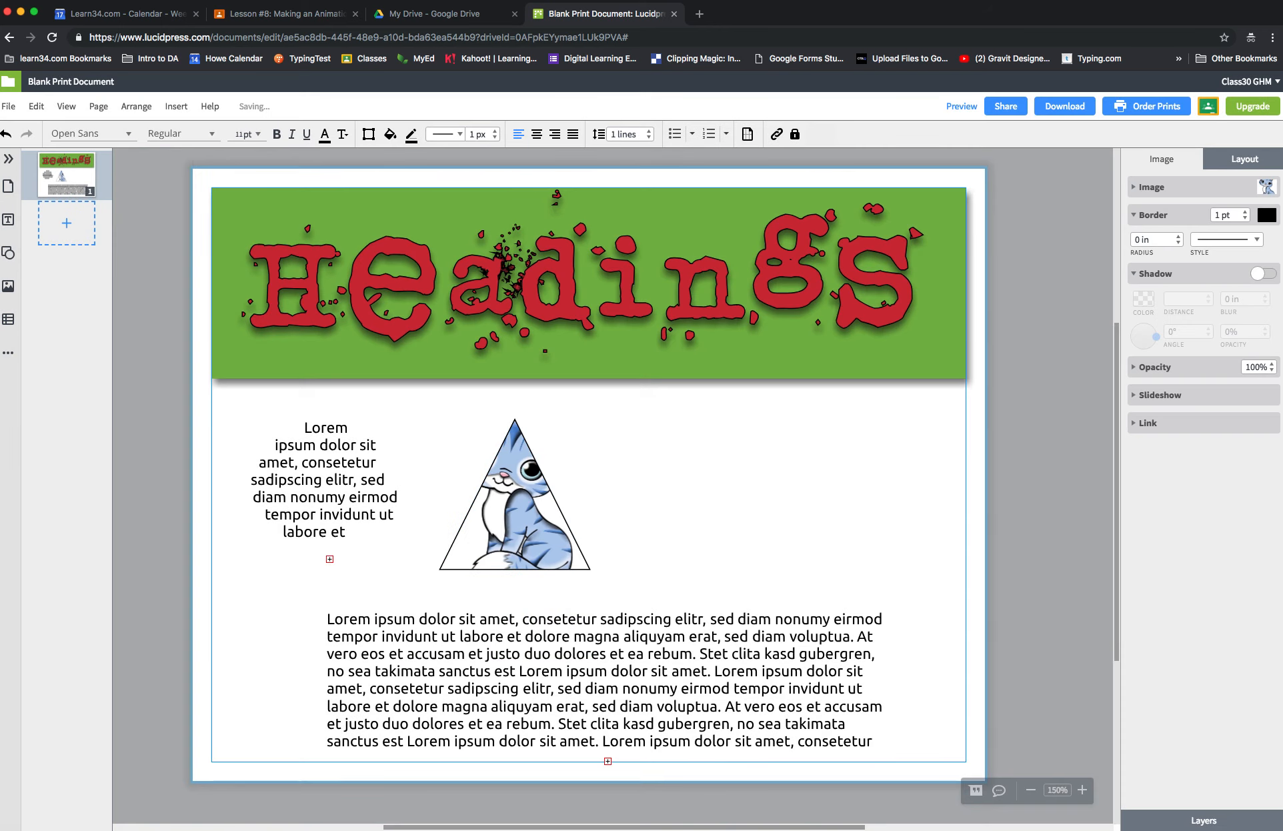
click(767, 480)
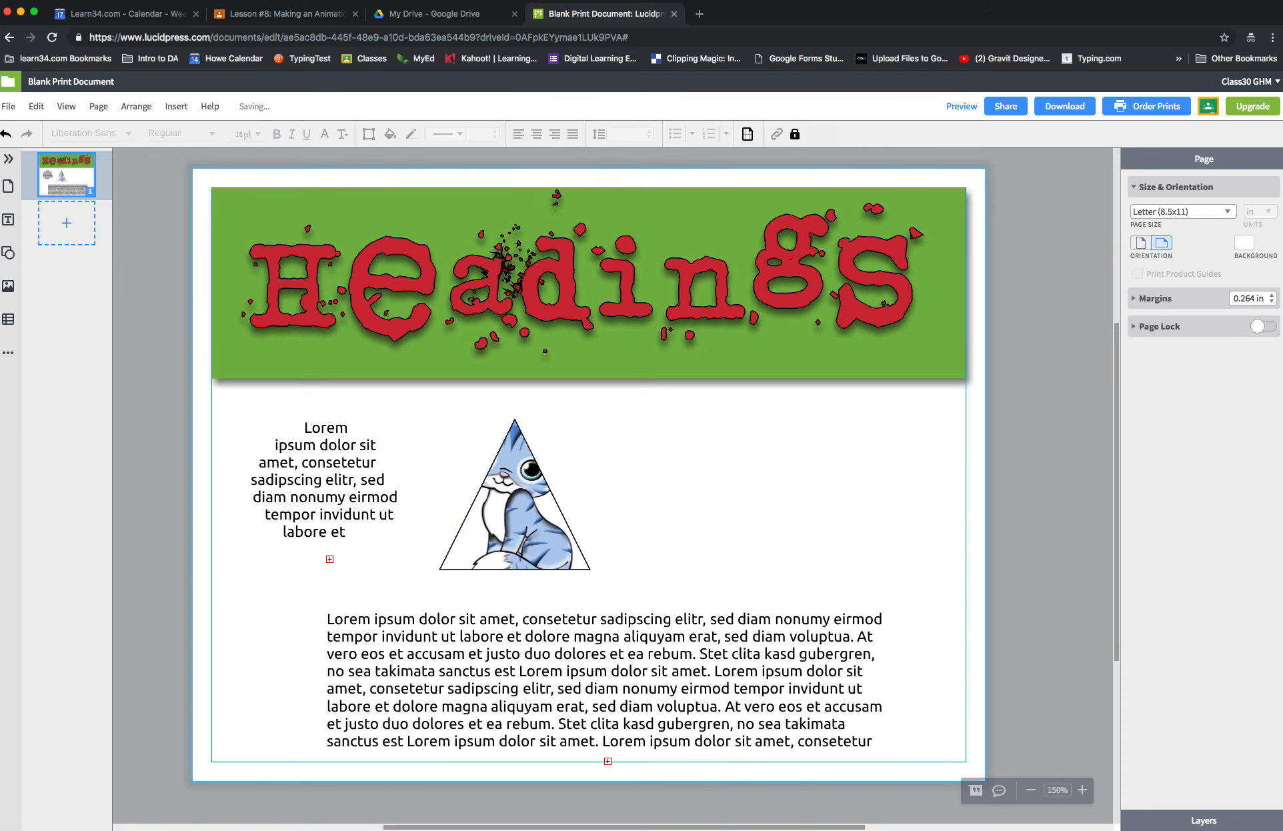
Step: Try to crop the triangle's cat picture by widening the mask to about 3.07 in and centring the cat inside it
click(517, 507)
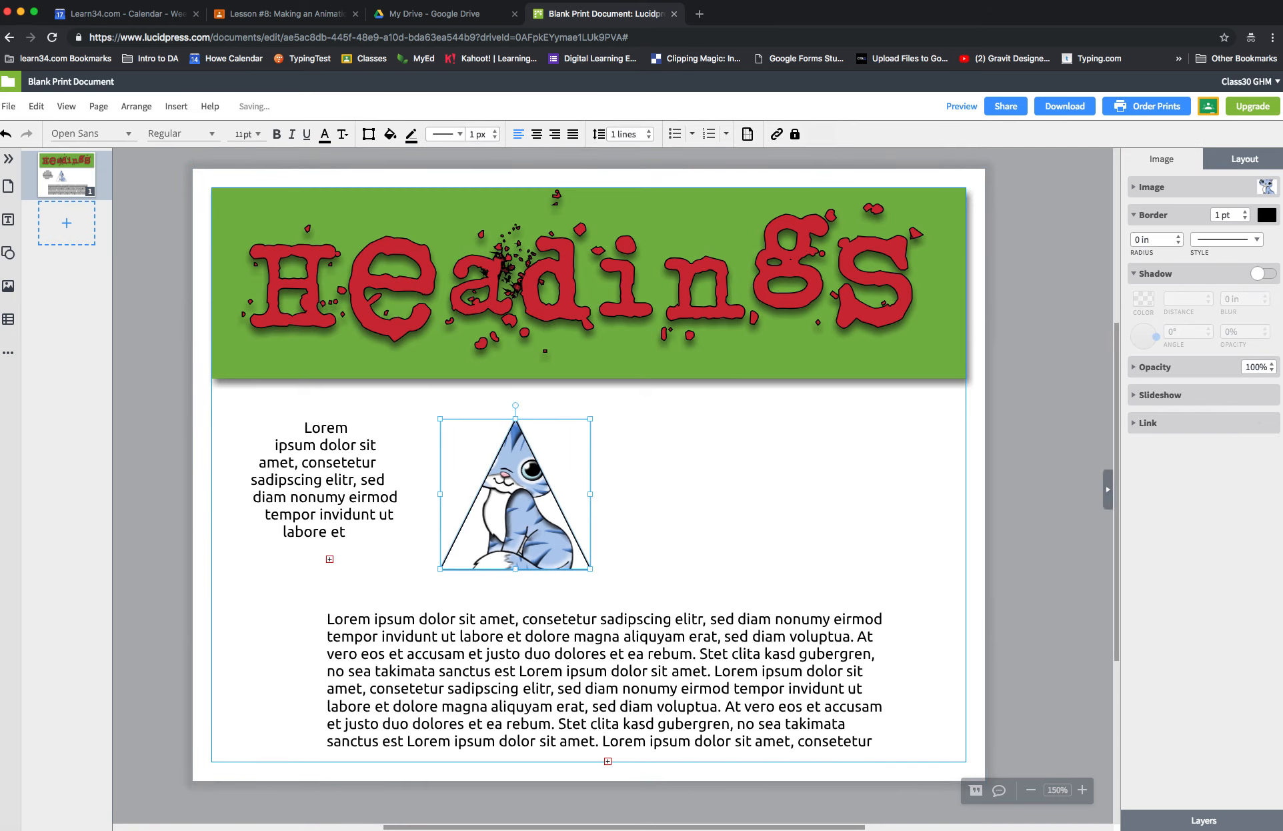
click(1150, 187)
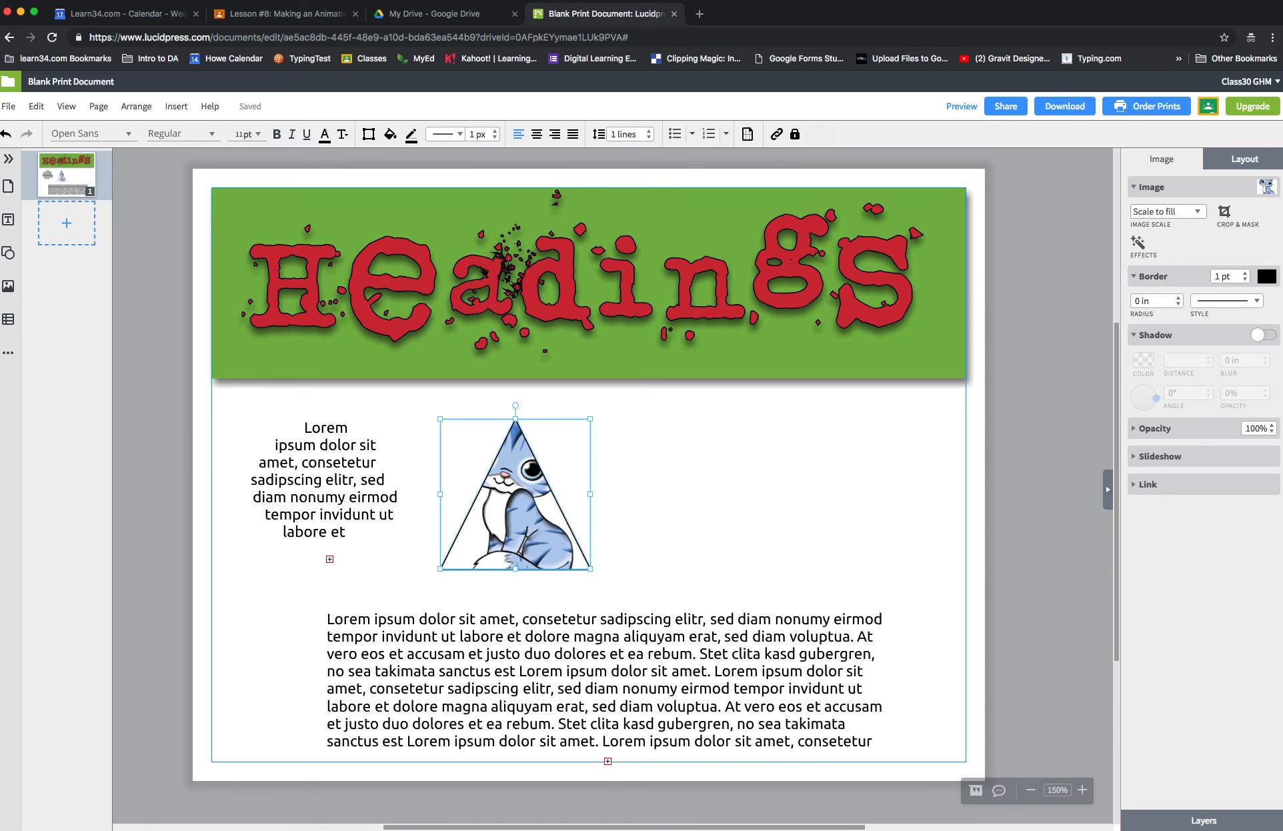
click(1224, 212)
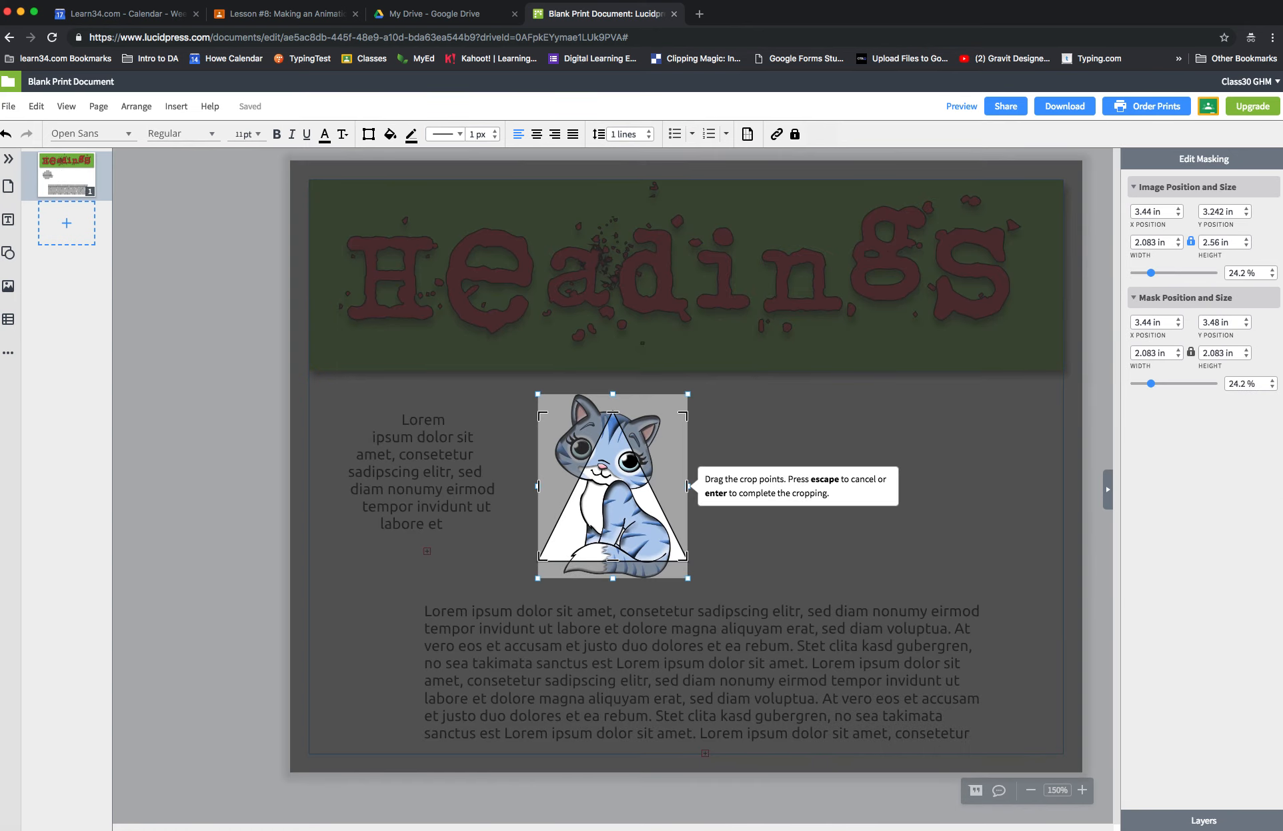
drag(617, 480, 758, 486)
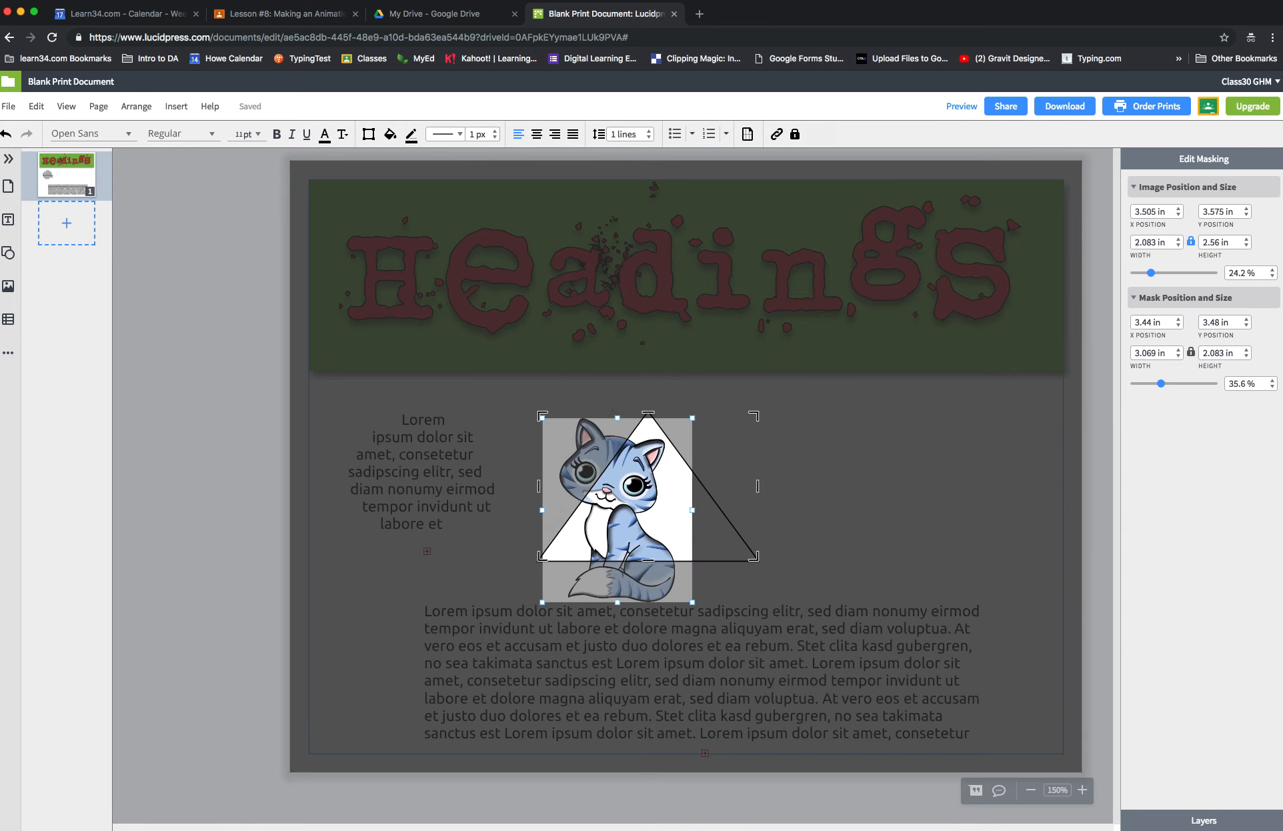
drag(627, 514, 660, 519)
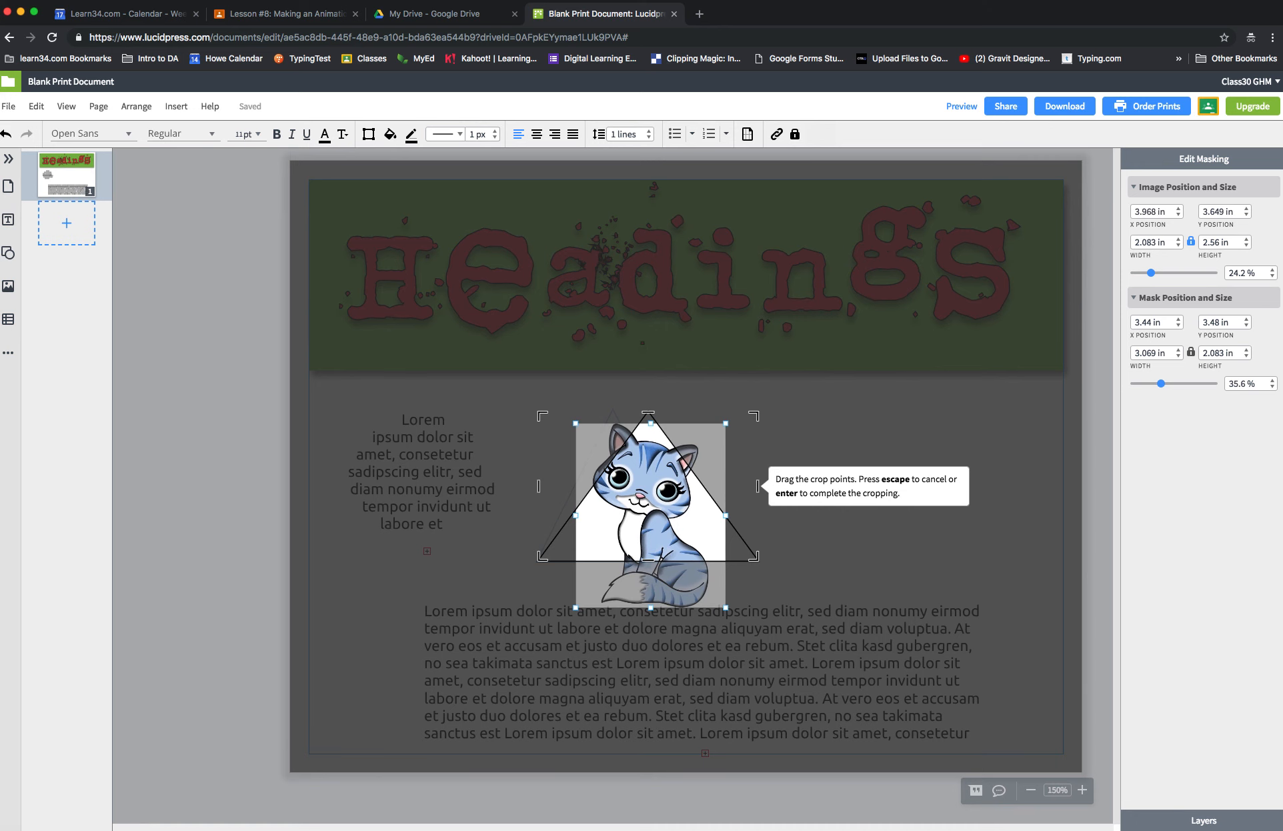
key(Return)
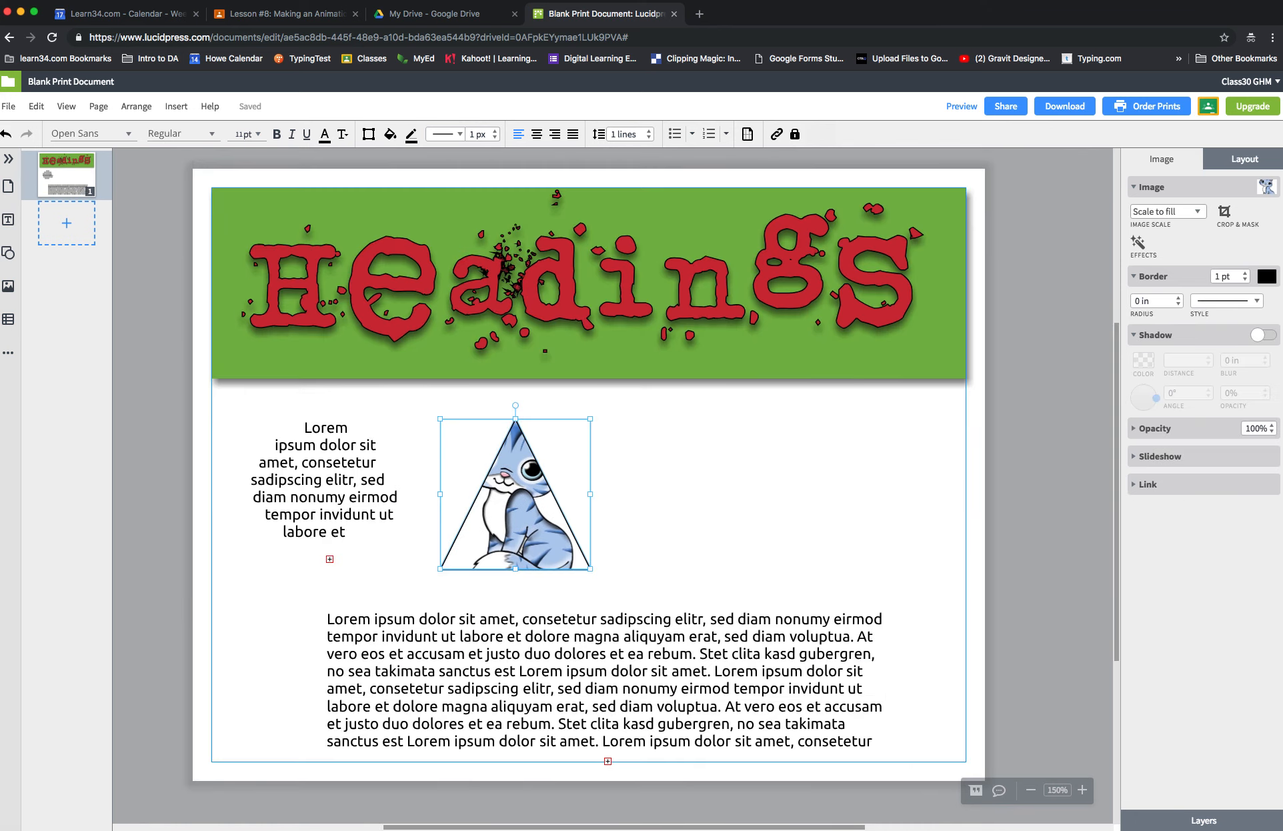
click(707, 490)
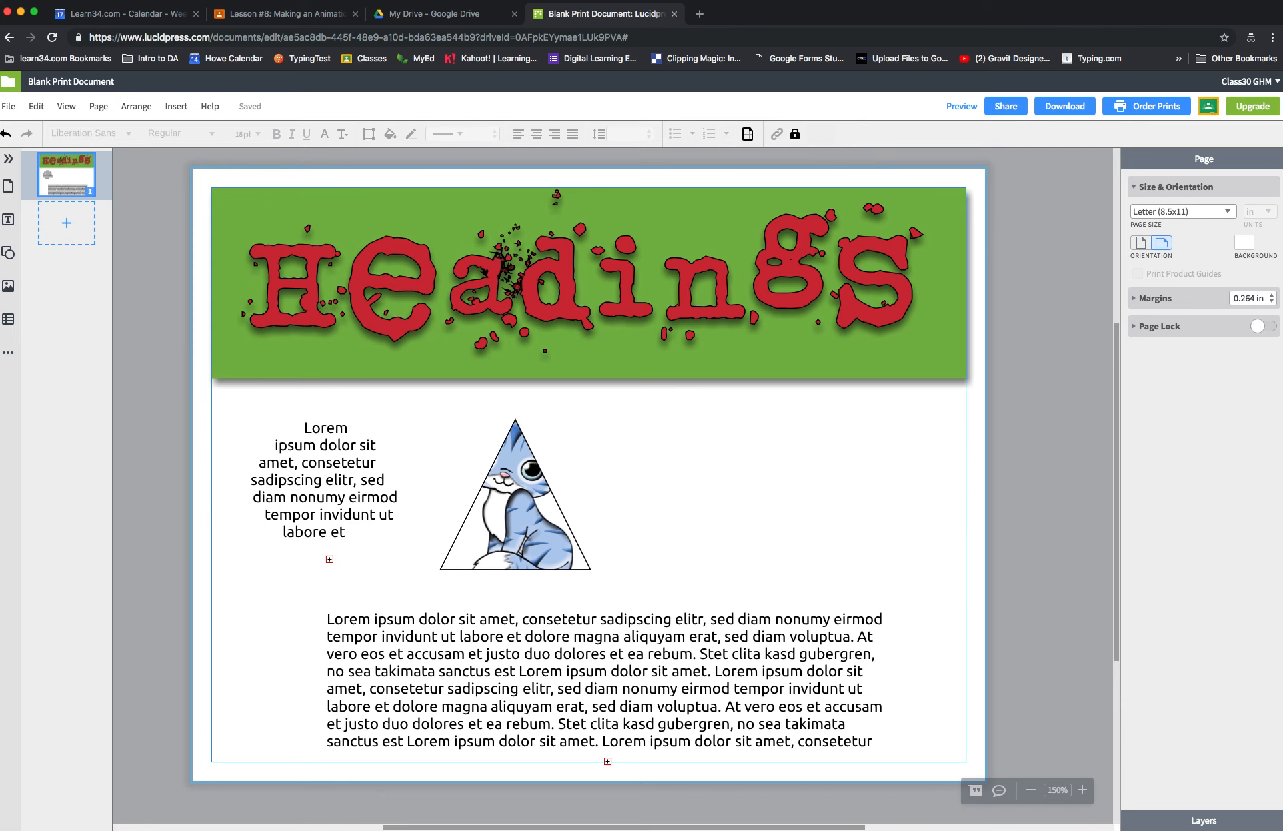
Step: Add a rectangle shape and stretch it over the entire page, 11 in wide by 8.5 in high
click(8, 252)
click(48, 275)
drag(589, 474, 267, 244)
drag(342, 318, 984, 768)
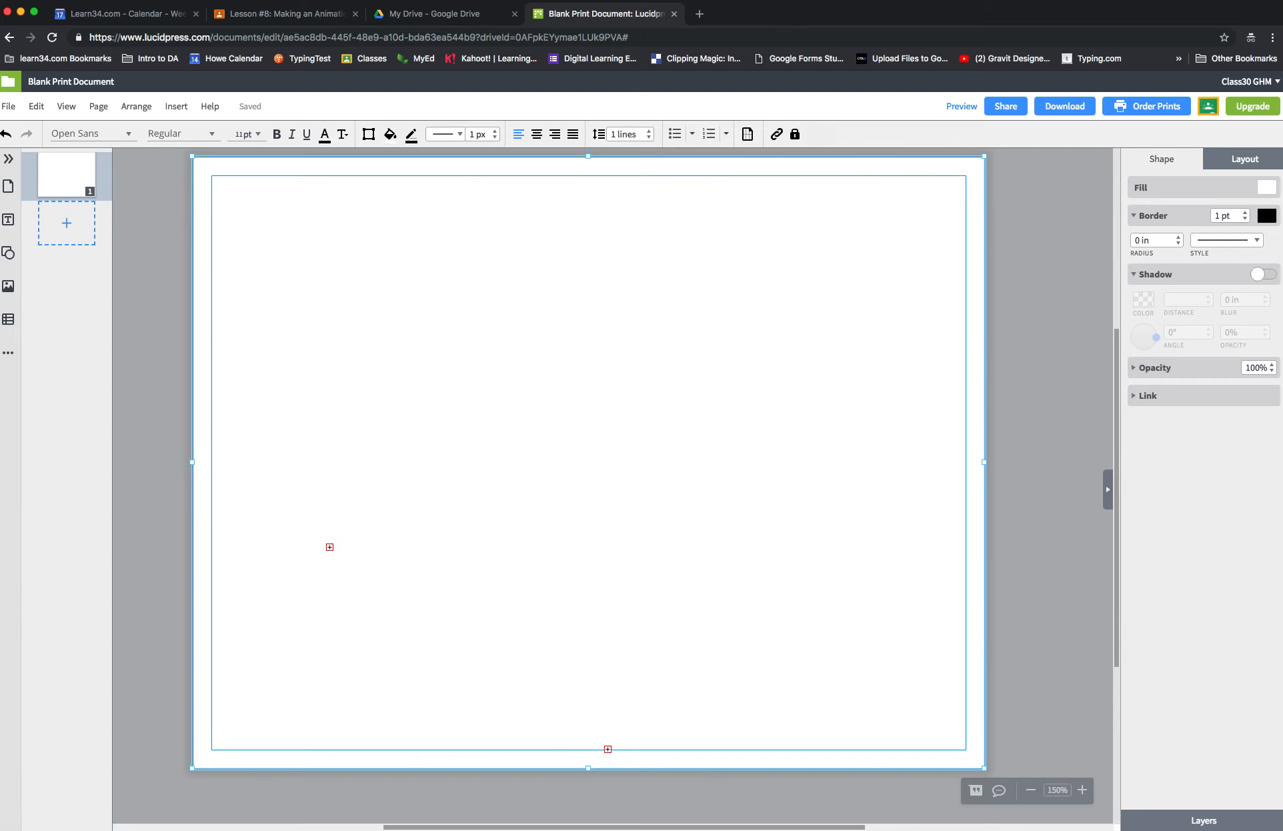
Step: Fill the page-sized rectangle with the orange striped shrimp photo from My Images
click(1266, 188)
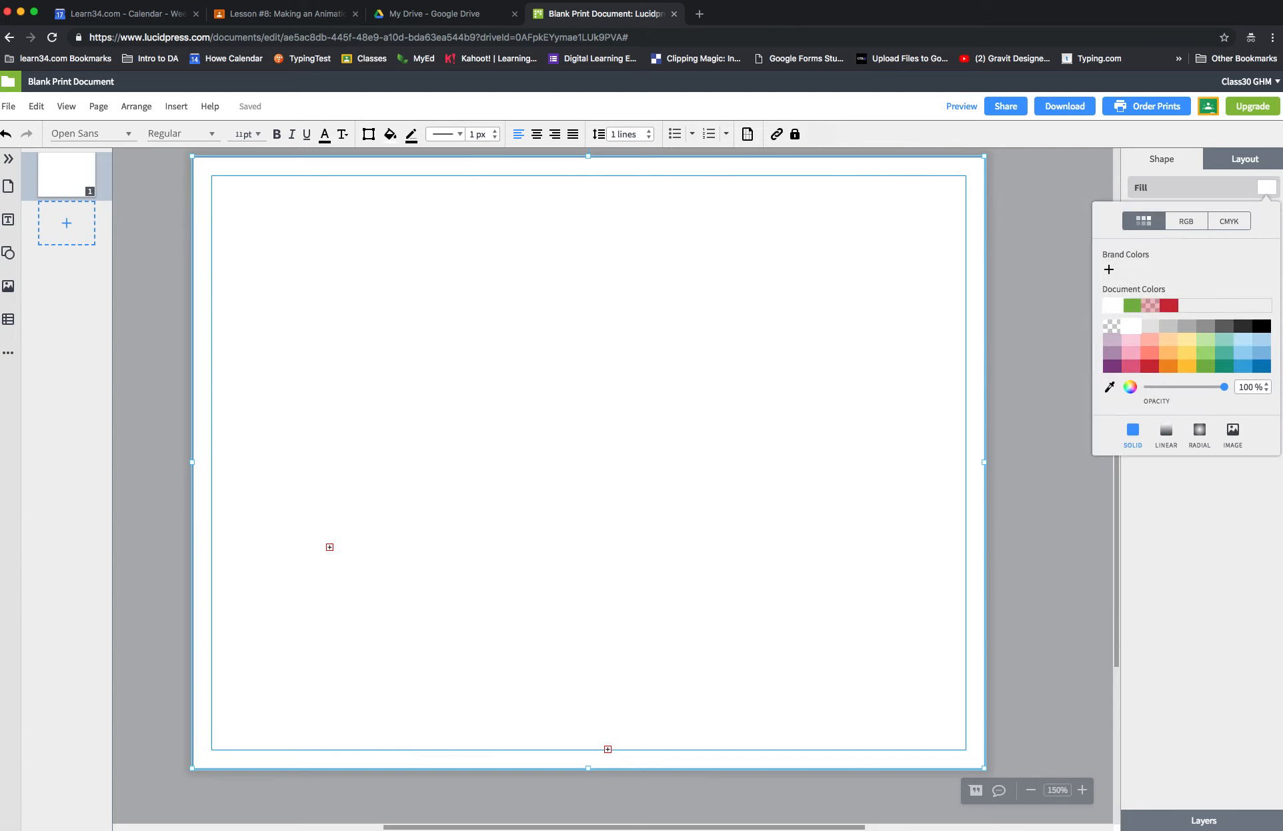
click(1233, 430)
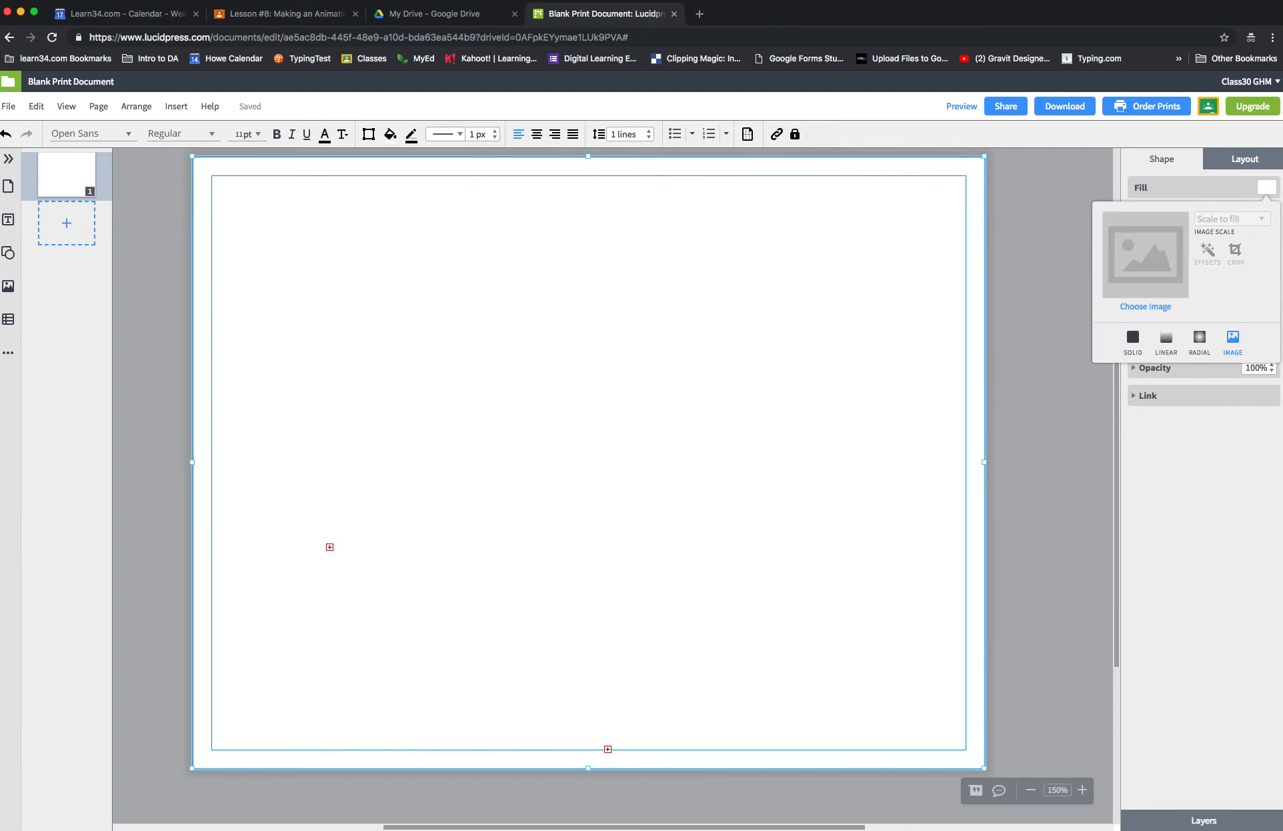
click(1145, 306)
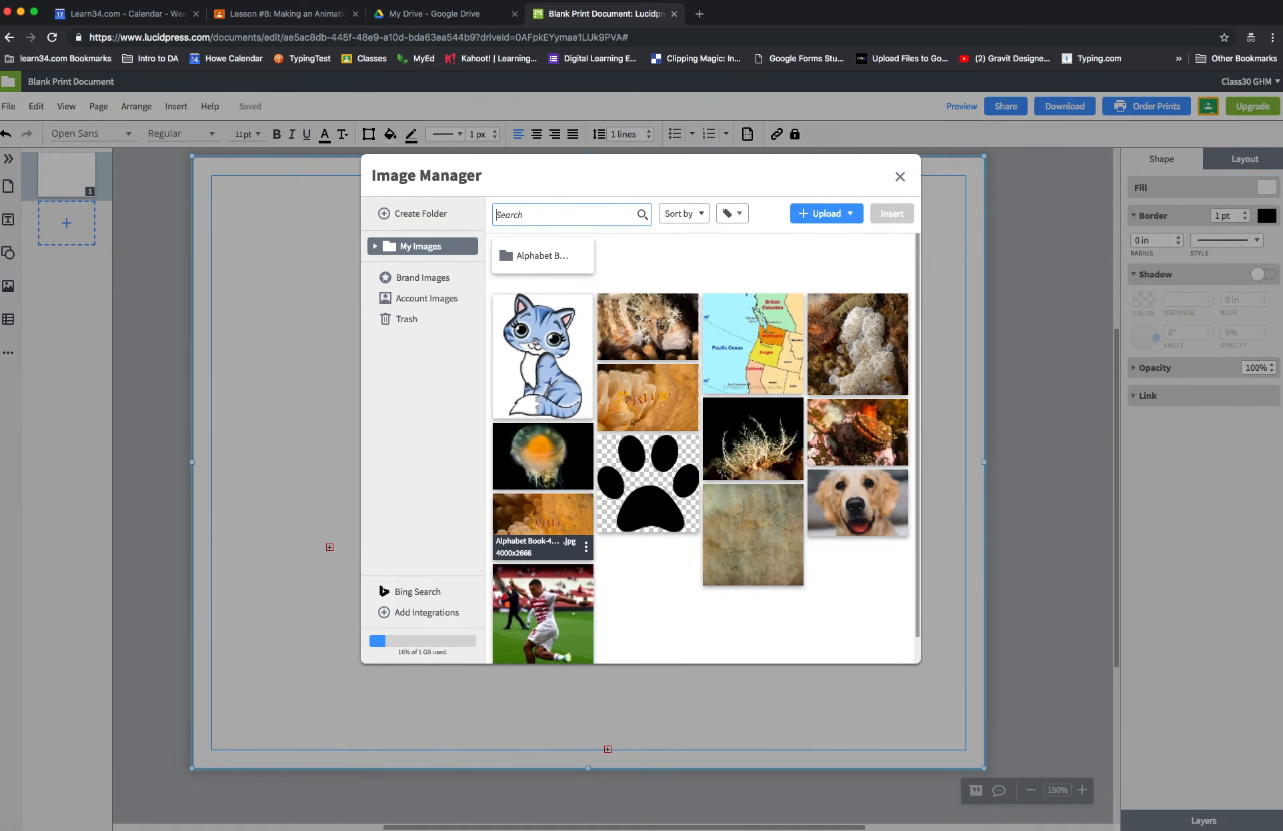
click(543, 527)
double_click(543, 526)
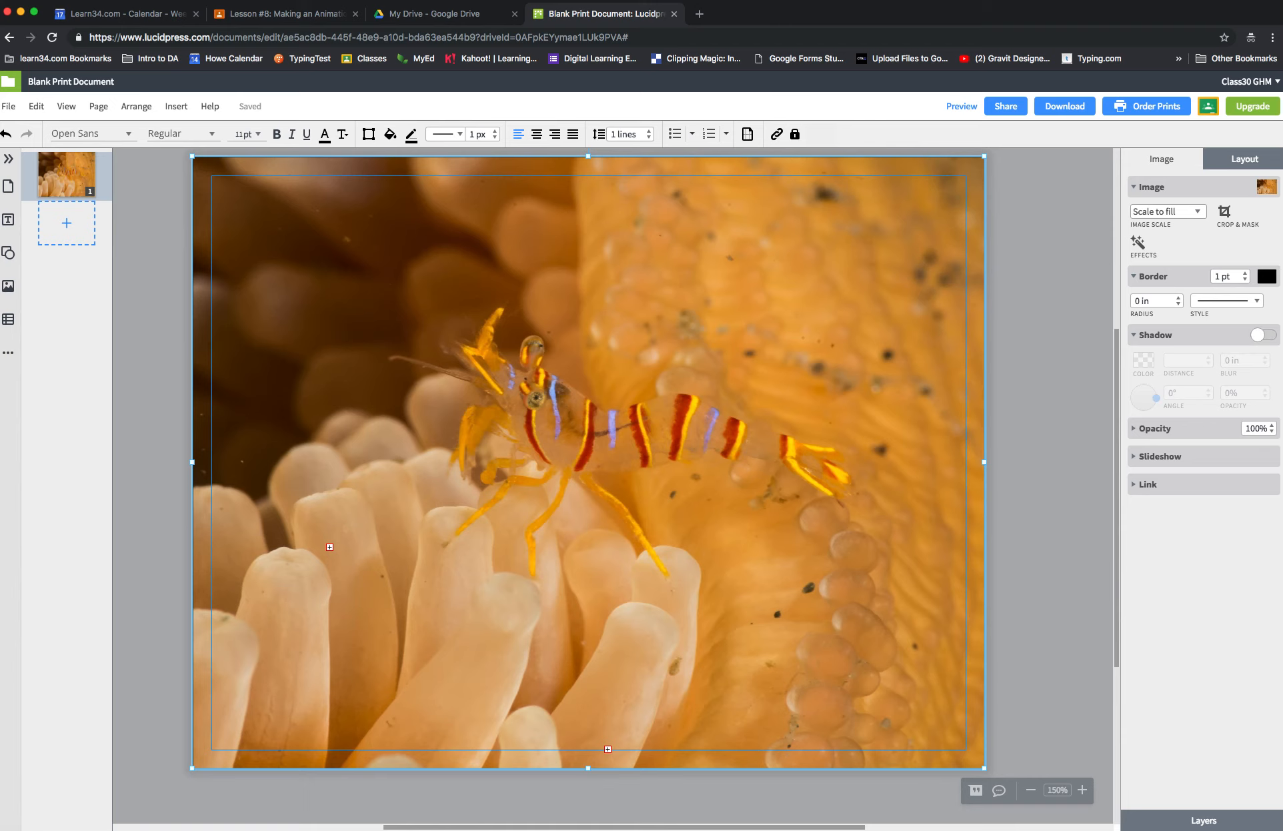
Step: Send the full-page shrimp photo behind all other objects and lock it
click(136, 107)
click(157, 148)
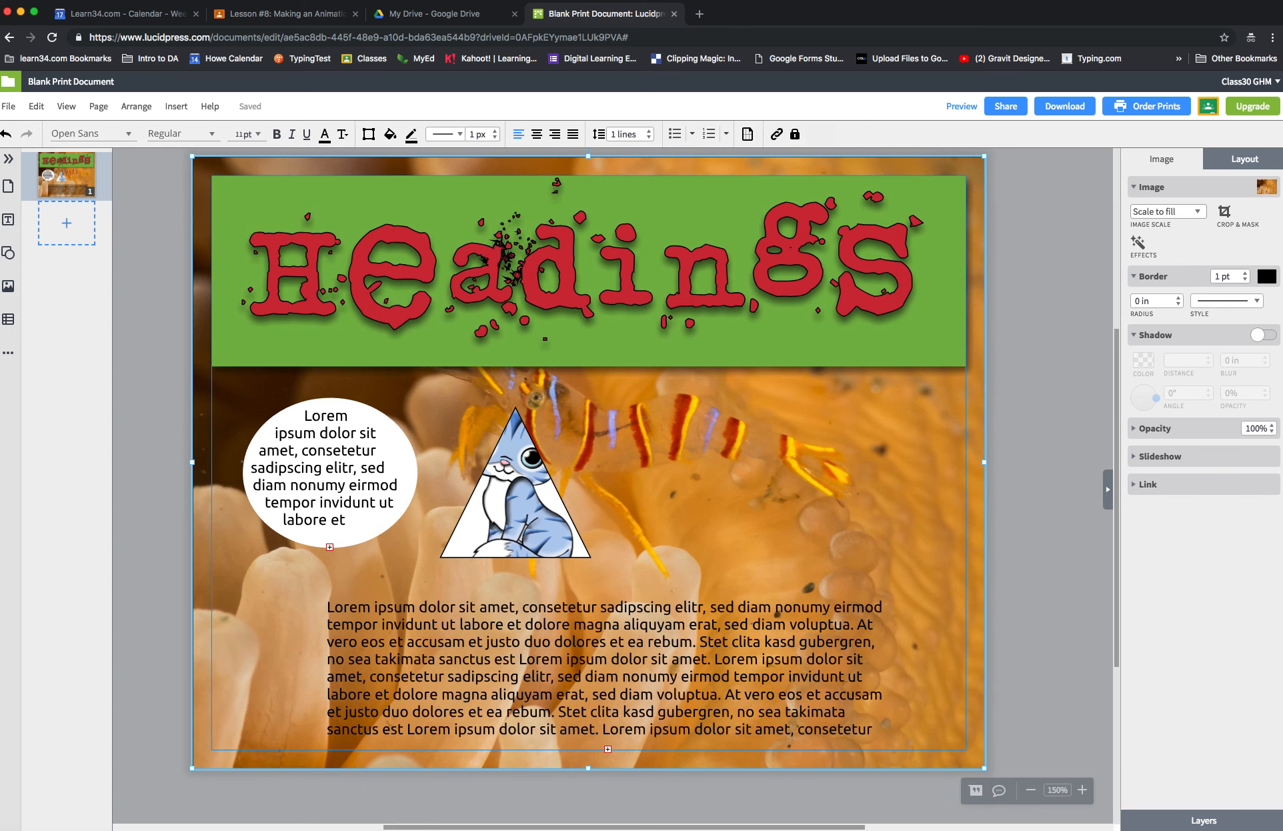
click(1244, 159)
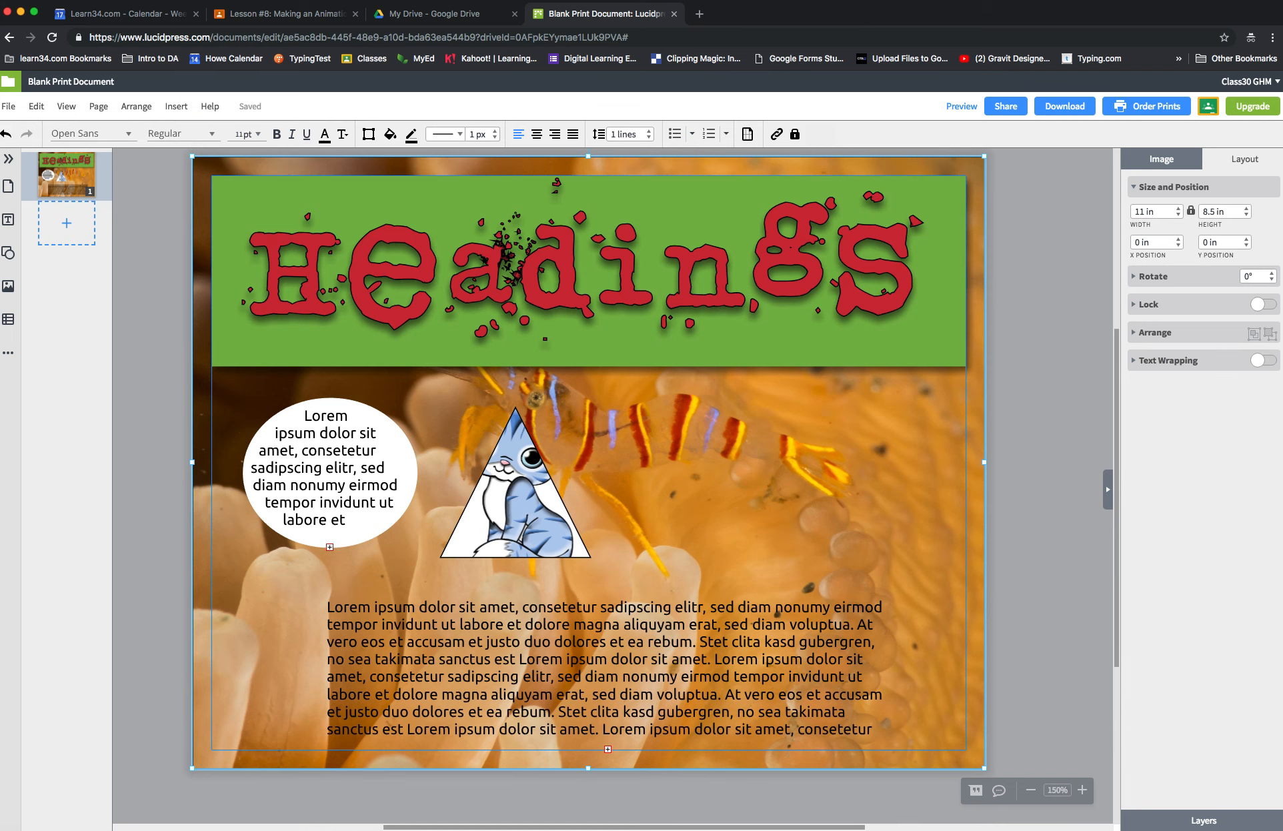
click(1263, 304)
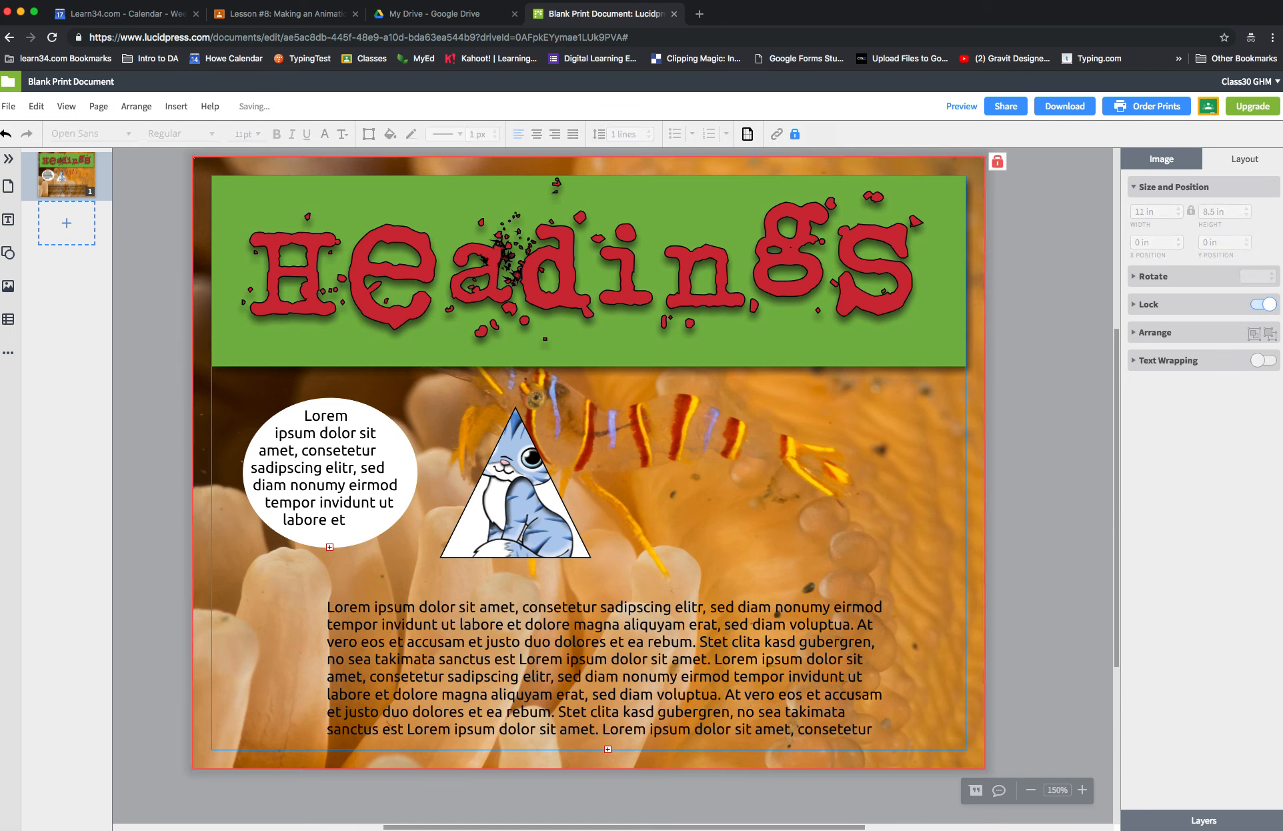